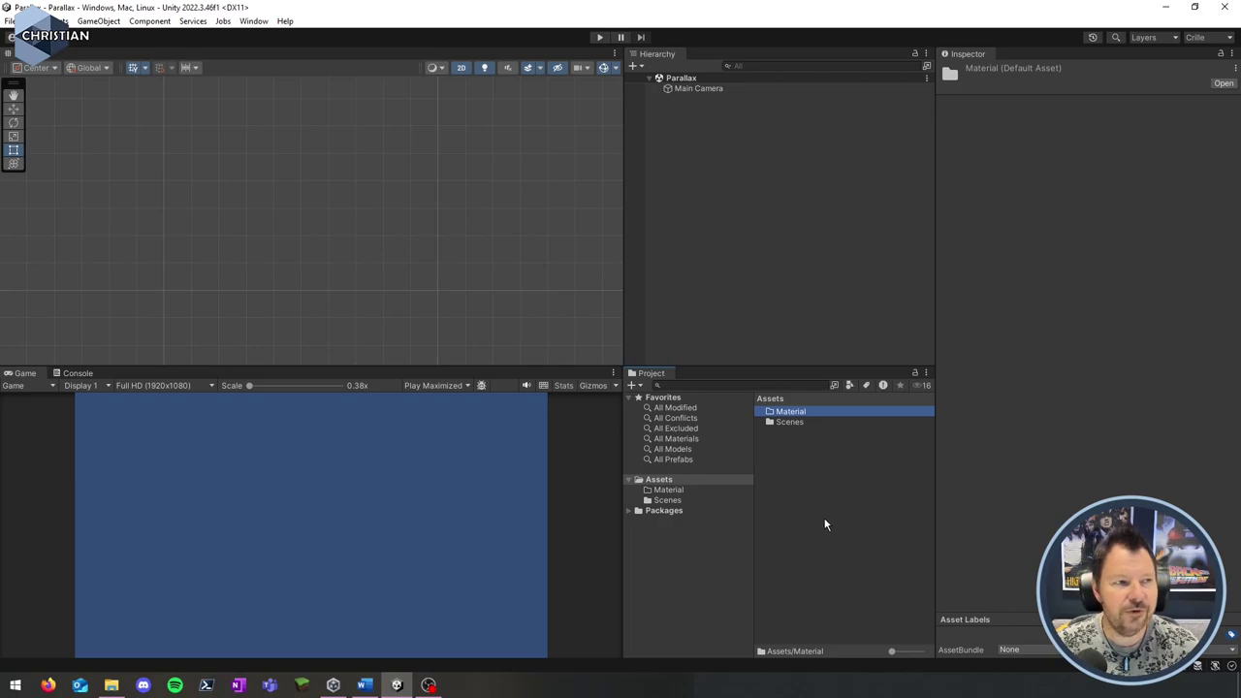
# - Create a folder named Script in the project's Assets folder
pyautogui.rightClick(825, 524)
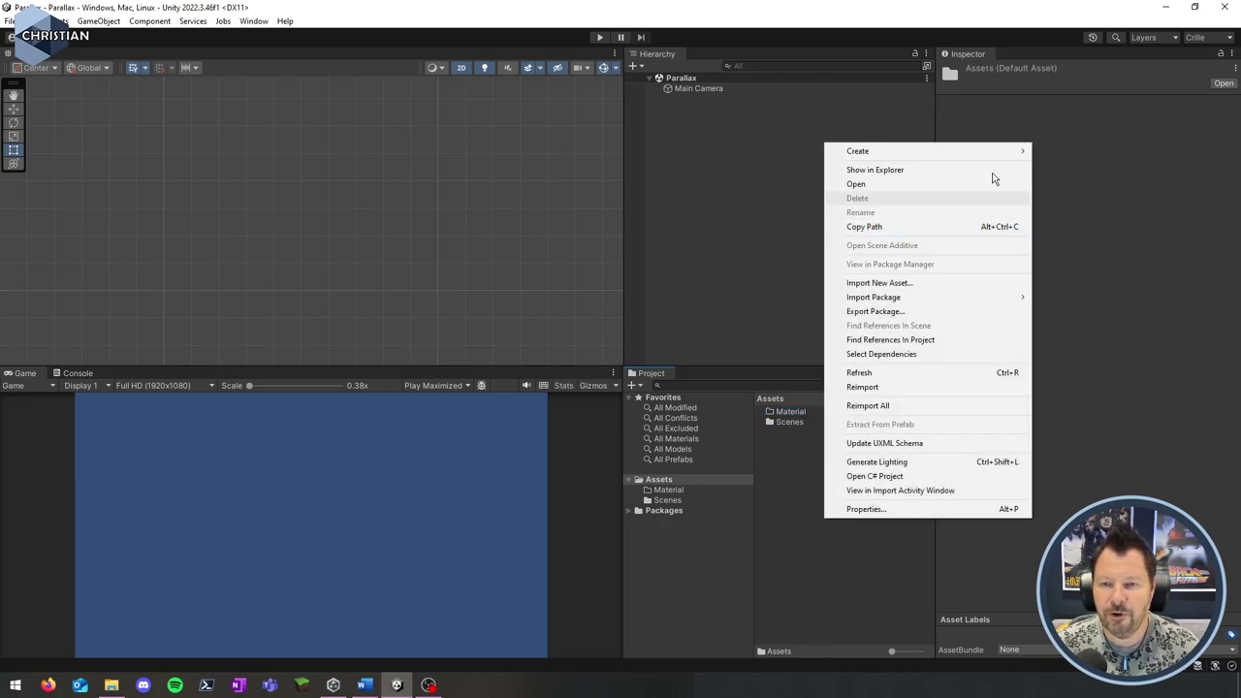
pyautogui.moveTo(981, 155)
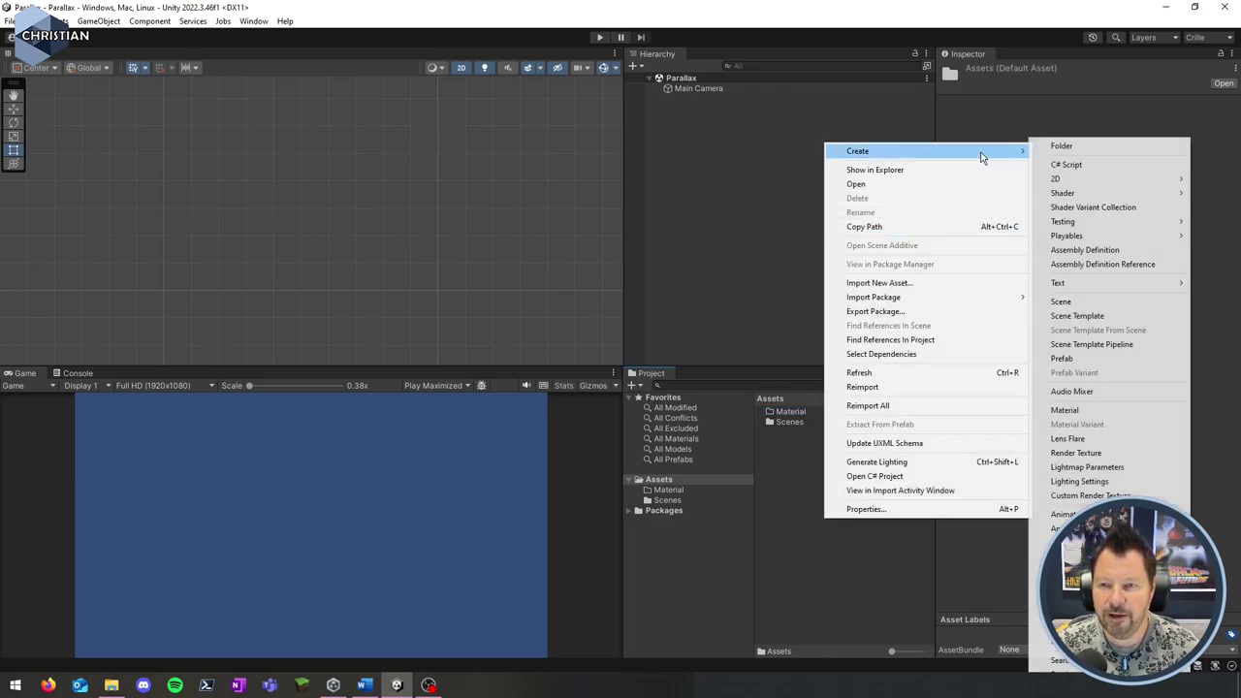
pyautogui.click(1063, 146)
pyautogui.write('Scr')
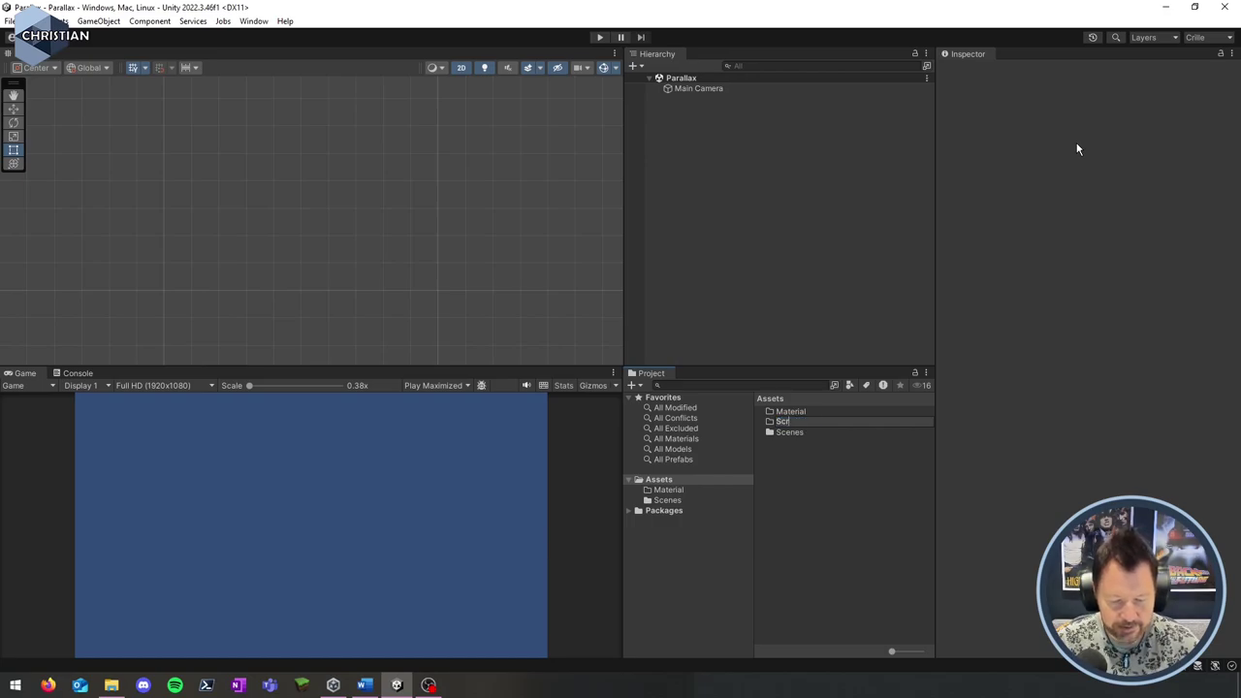
pyautogui.write('ipt')
pyautogui.press('Return')
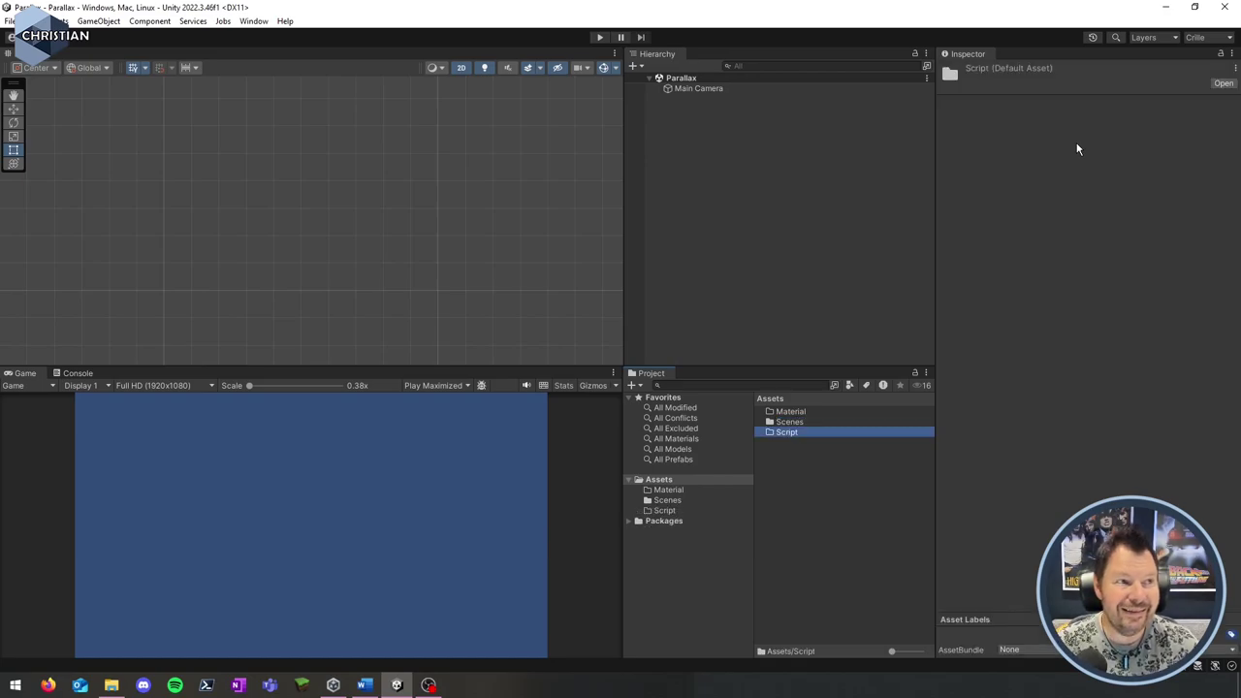
# - Create a folder named Sprites in the project's Assets folder
pyautogui.rightClick(796, 485)
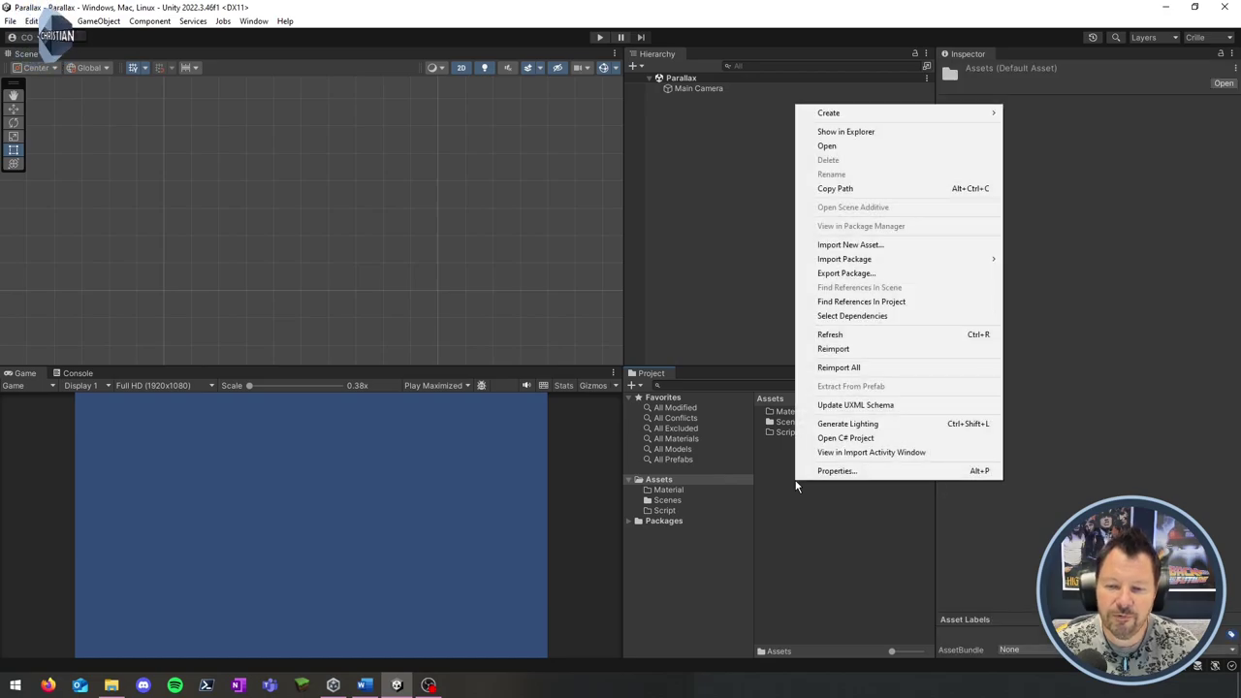
pyautogui.moveTo(876, 115)
pyautogui.click(1054, 119)
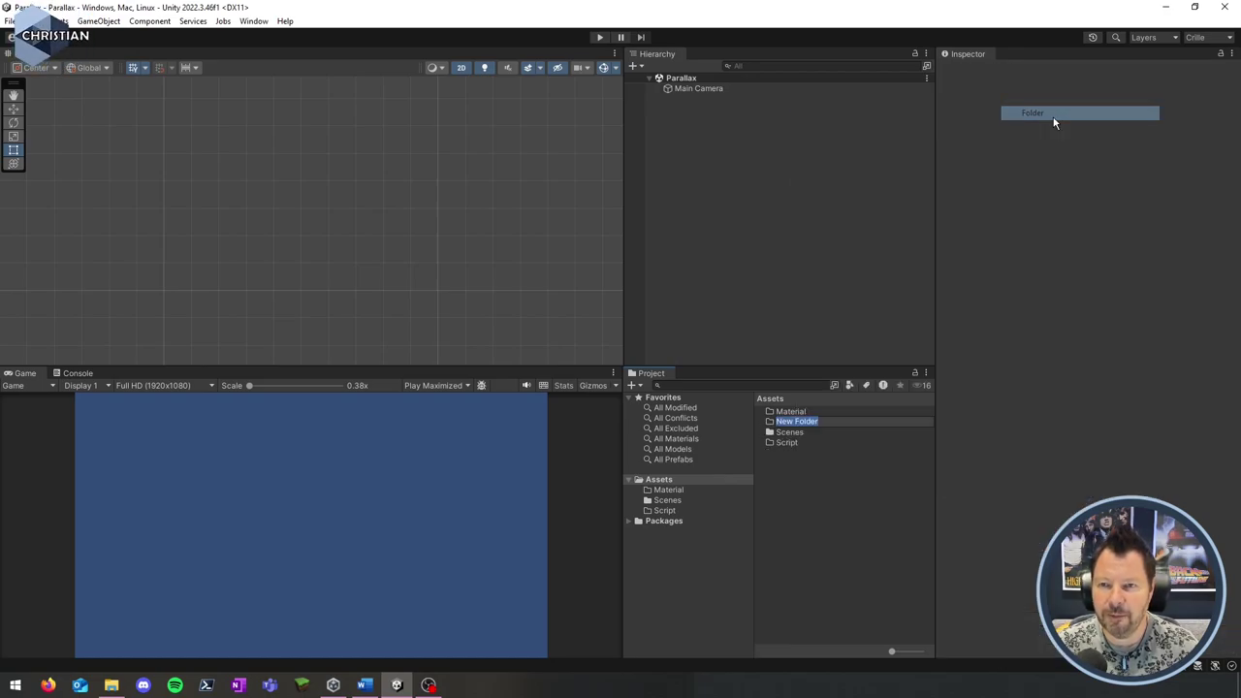
pyautogui.write('Spri')
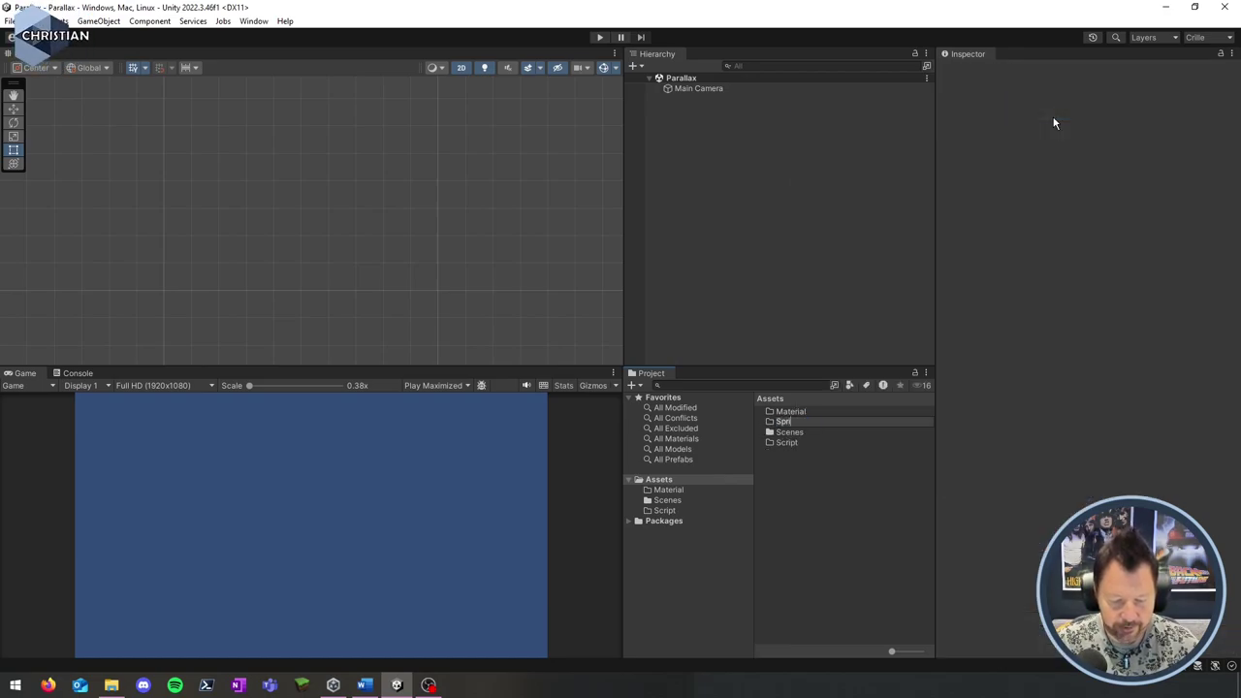
pyautogui.write('tes')
pyautogui.press('Return')
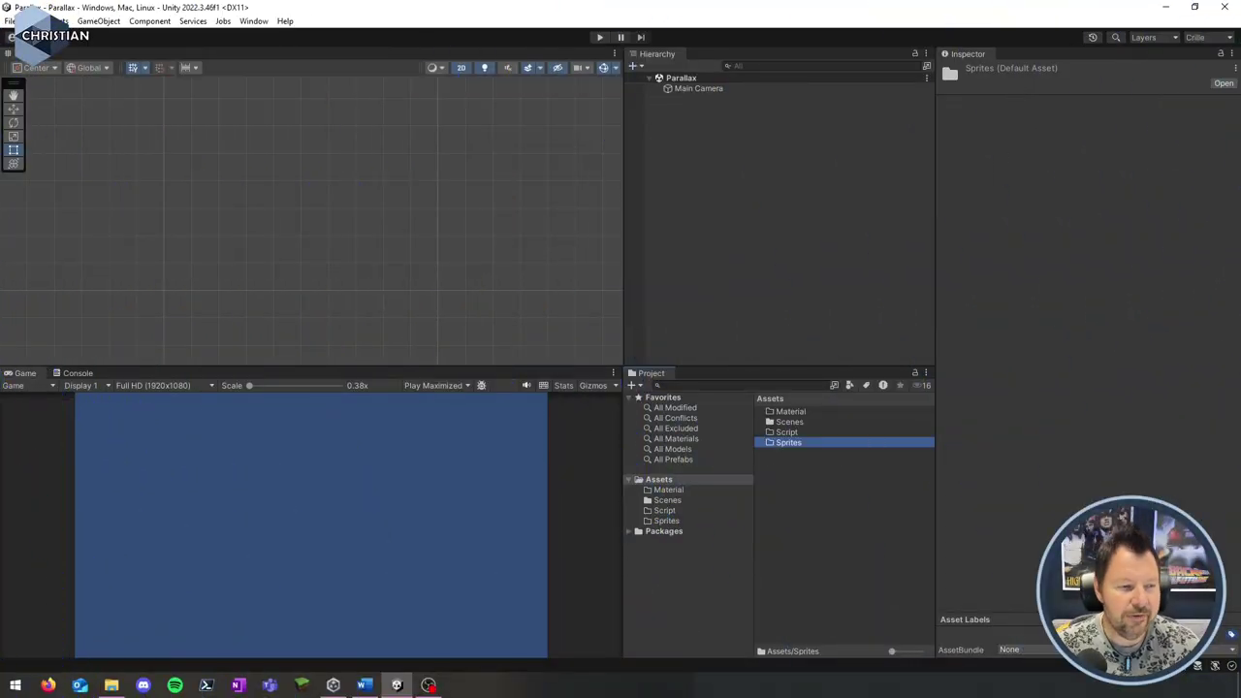
# - Import the Himmel, Landskap and Mark images from File Explorer into the project's Sprites folder
pyautogui.press('super+e')
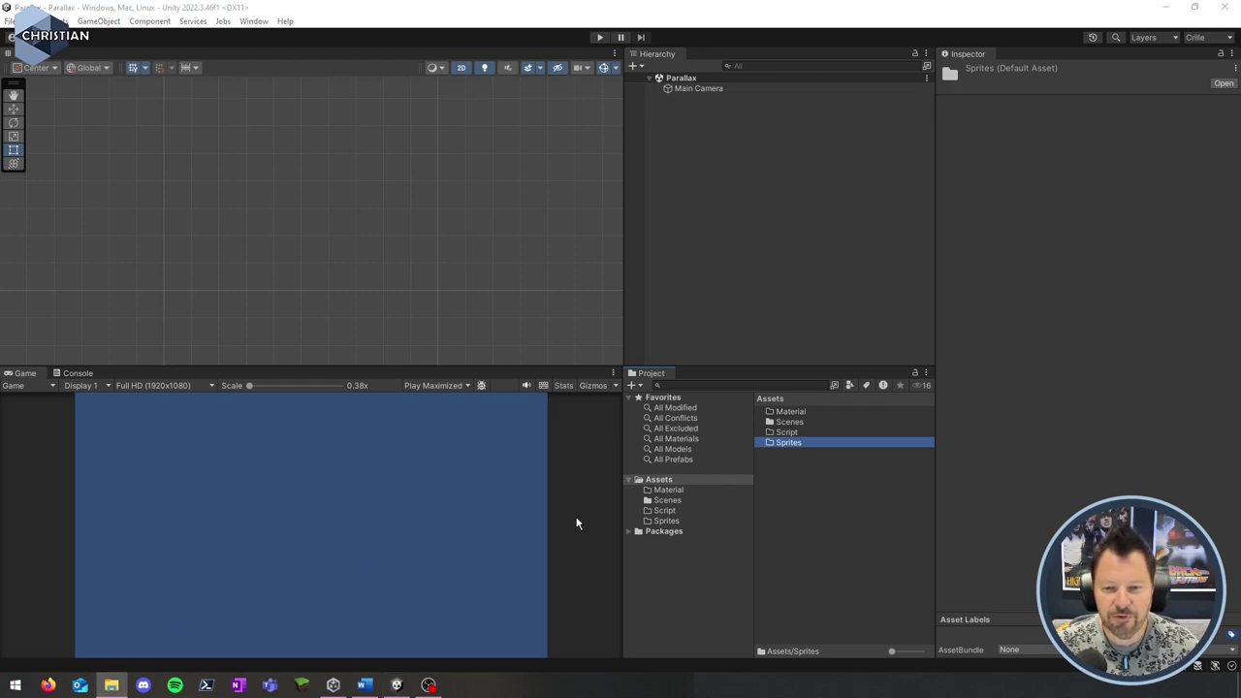
pyautogui.click(666, 524)
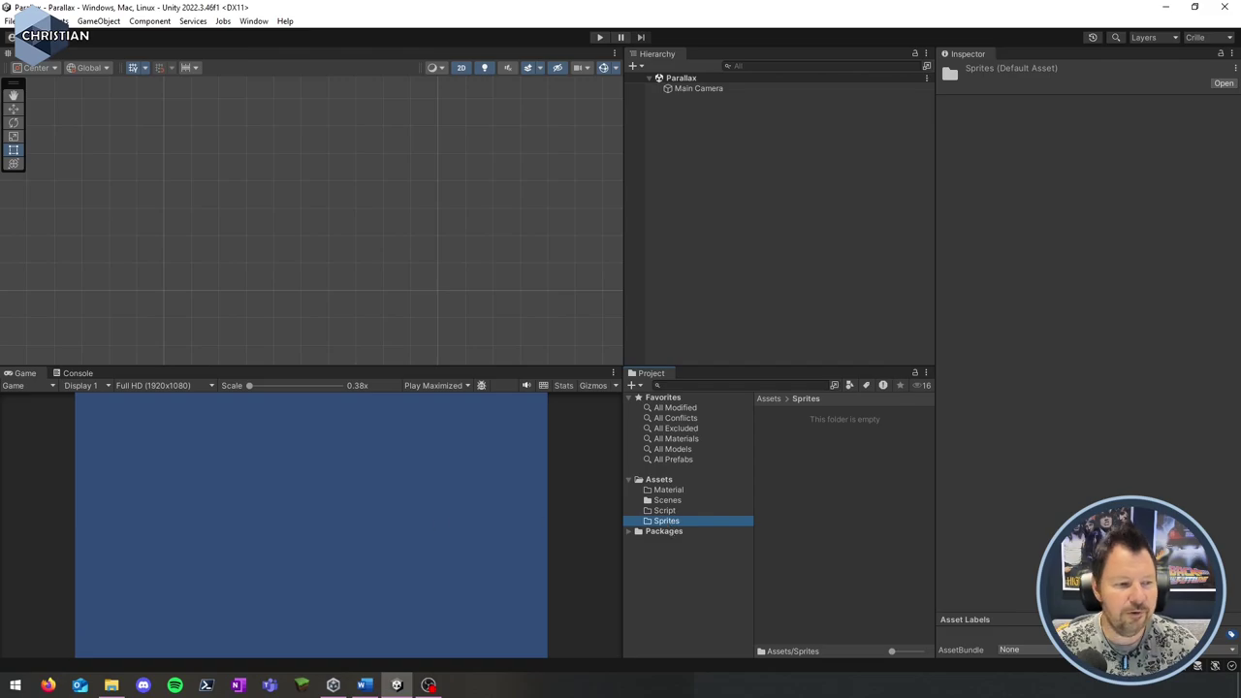
pyautogui.moveTo(58, 621); pyautogui.dragTo(866, 509)
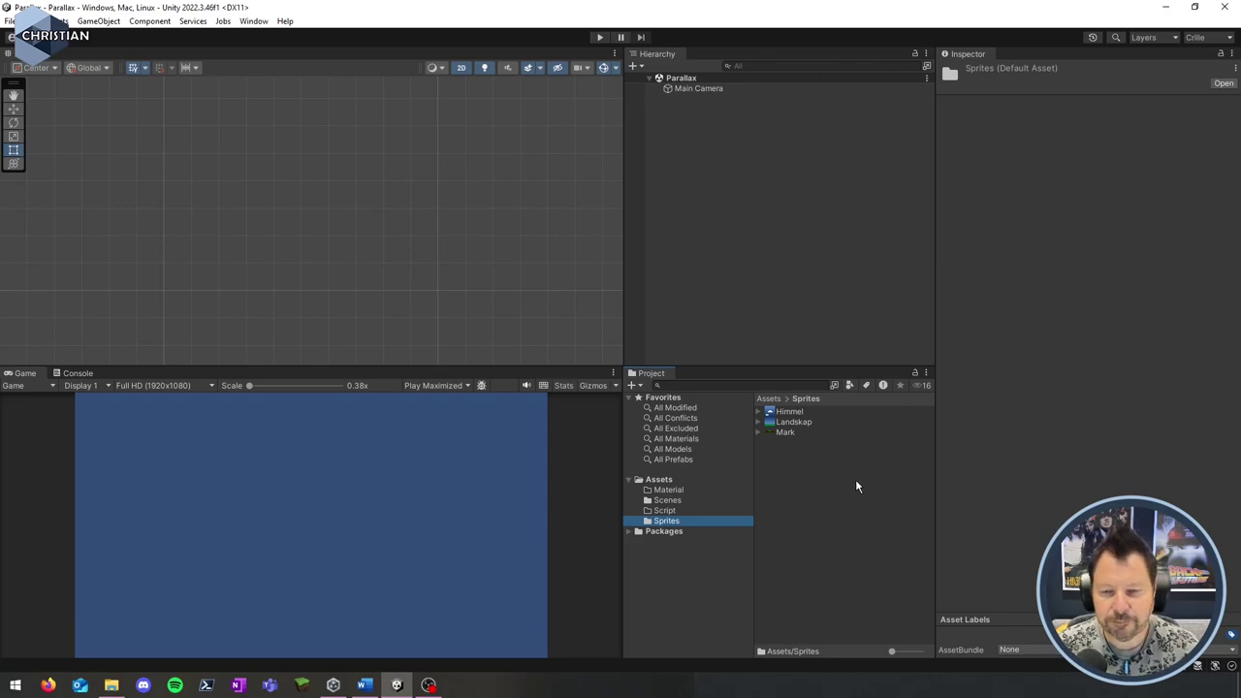
# - Choose Sprite (2D and UI) as the Himmel image's texture type and Repeat as its wrap mode, and apply the import settings
pyautogui.click(793, 413)
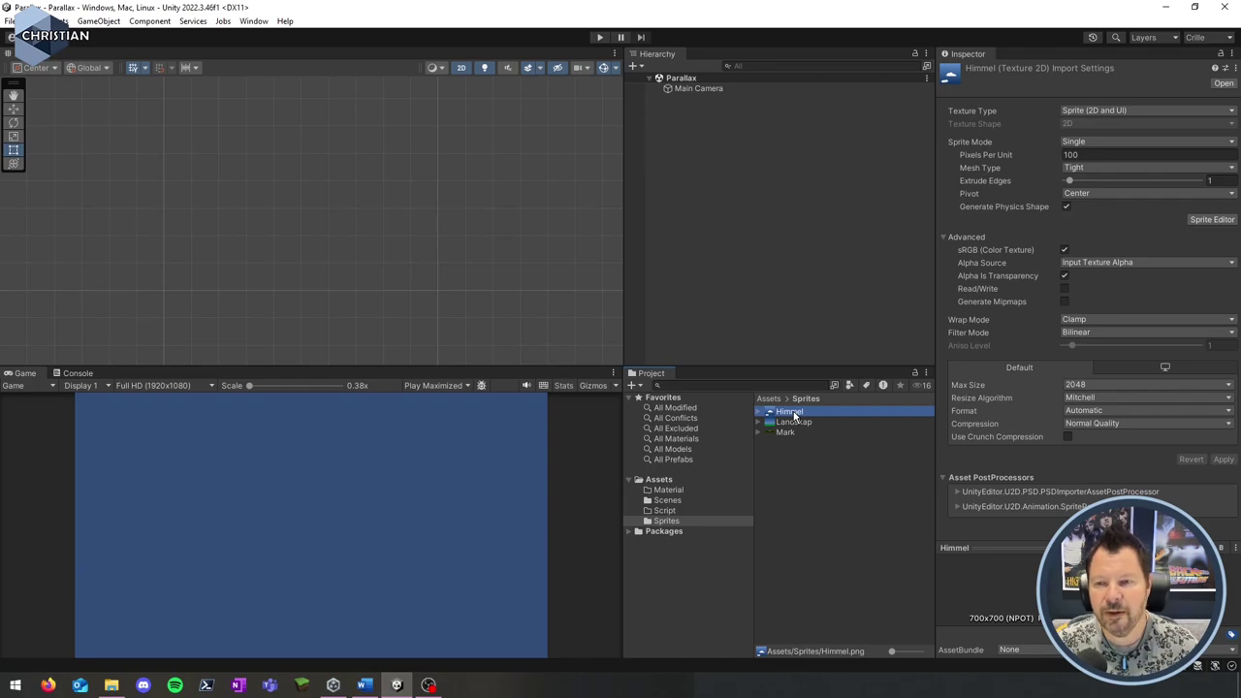
pyautogui.moveTo(989, 548); pyautogui.dragTo(989, 310)
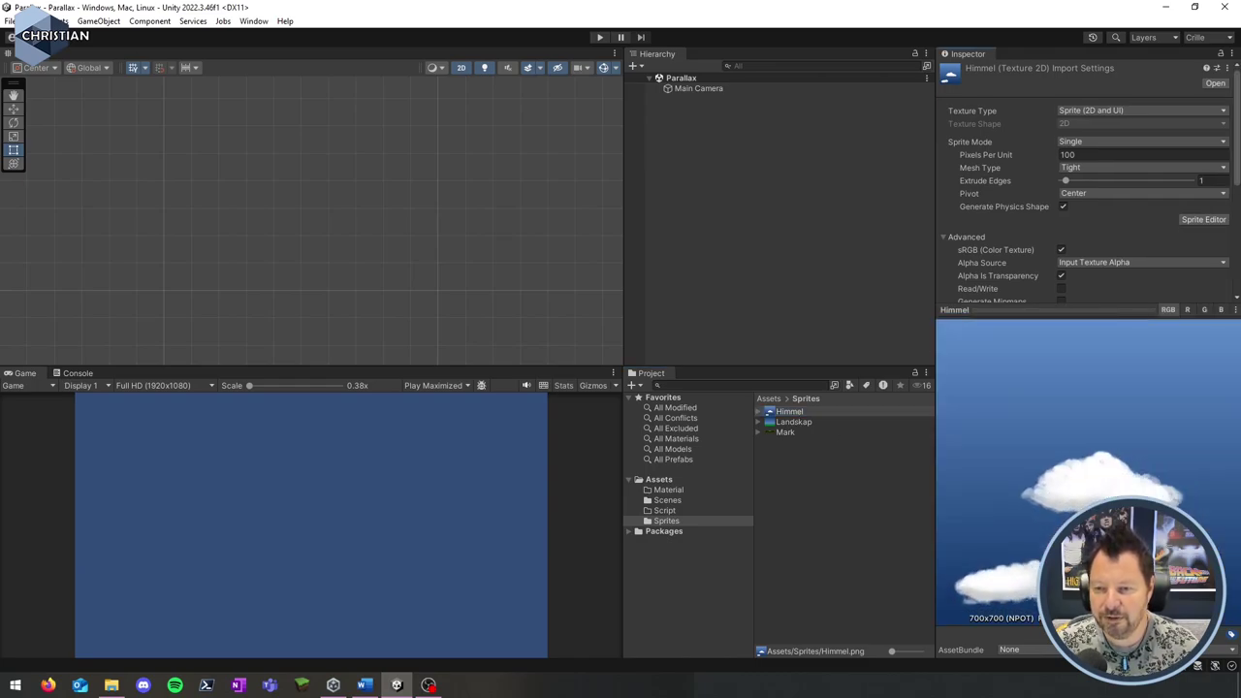
pyautogui.moveTo(1096, 310); pyautogui.dragTo(1096, 527)
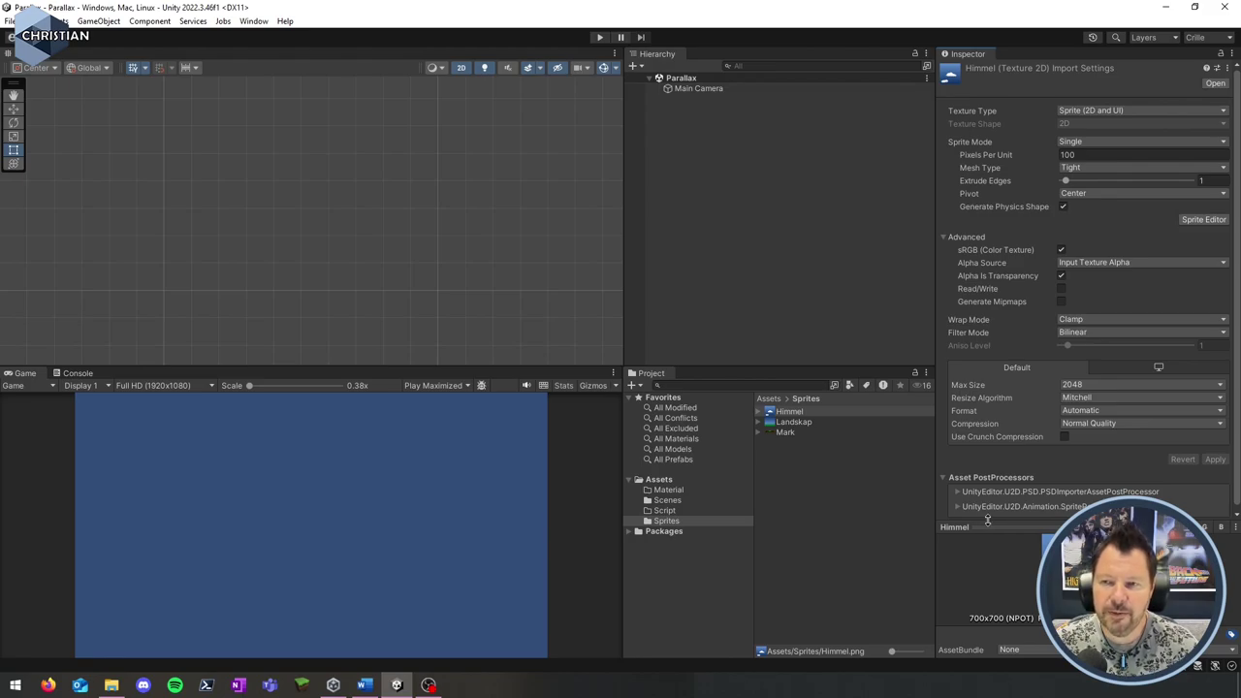
pyautogui.click(1092, 111)
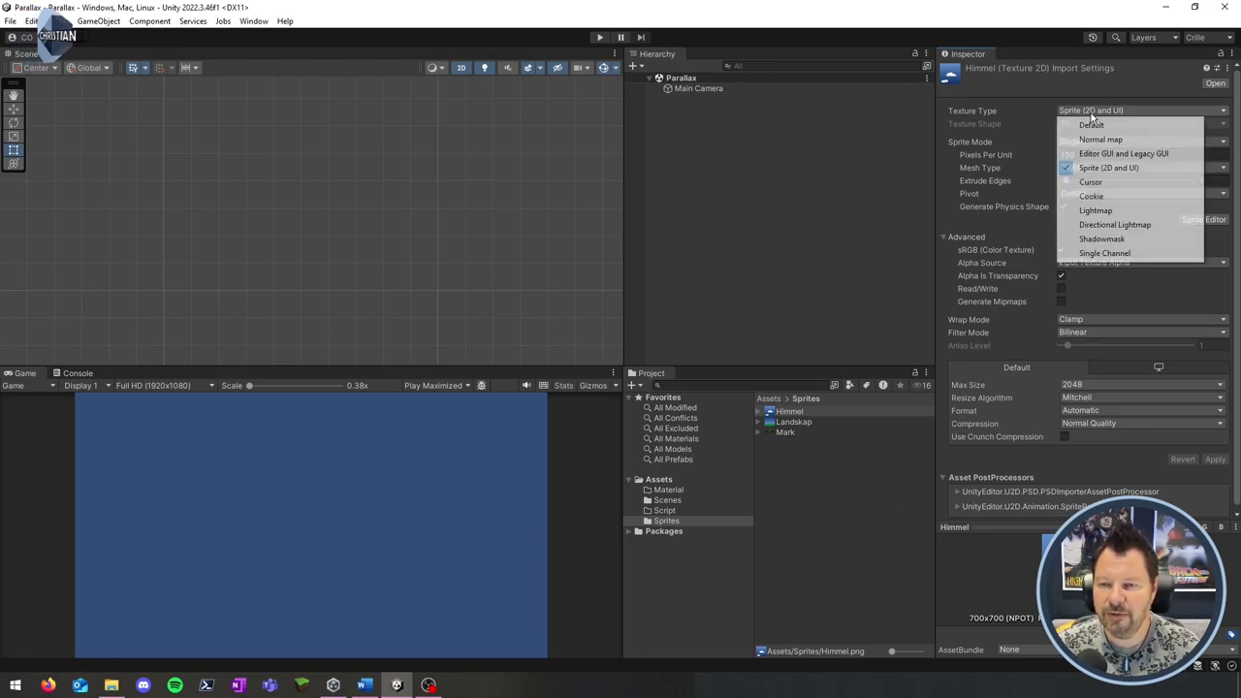
pyautogui.click(1136, 172)
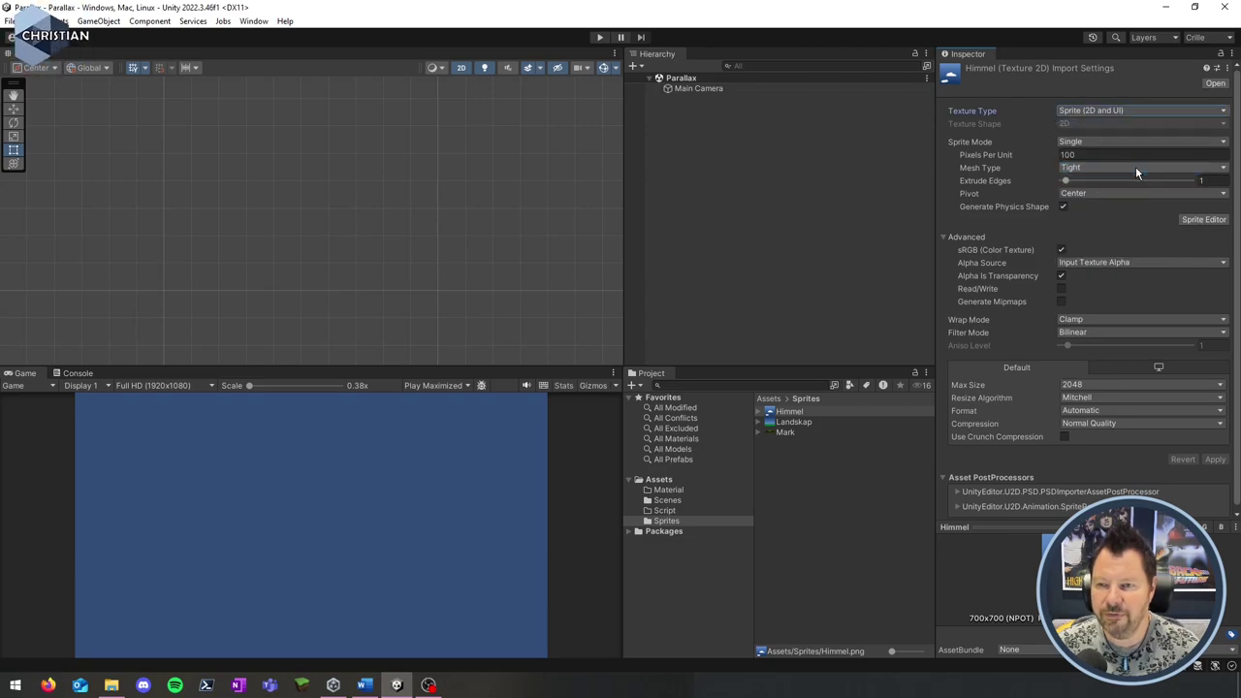
pyautogui.click(1124, 113)
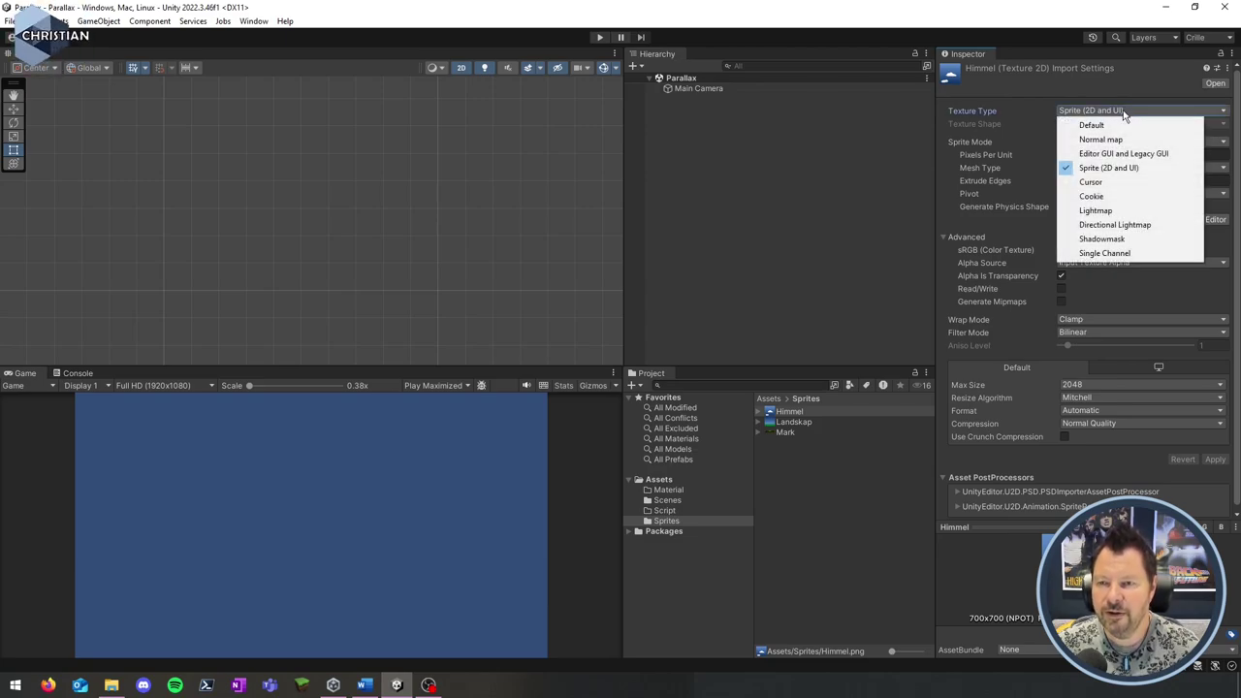
pyautogui.click(1135, 170)
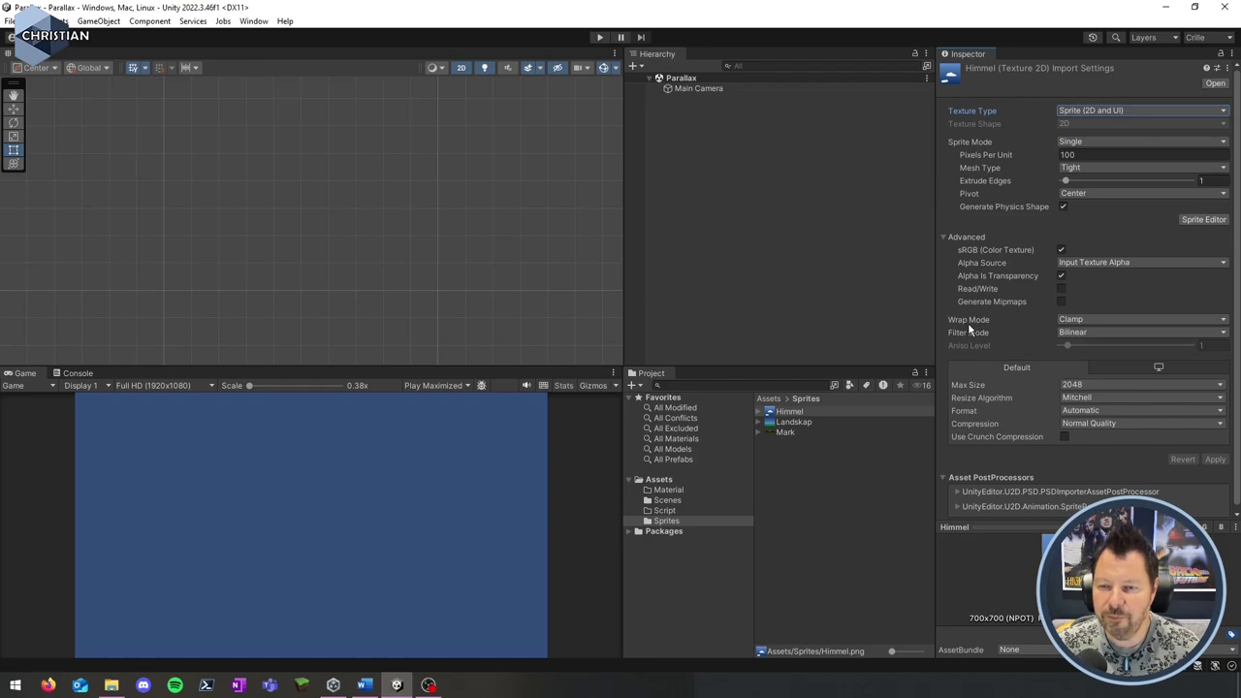
pyautogui.click(1098, 321)
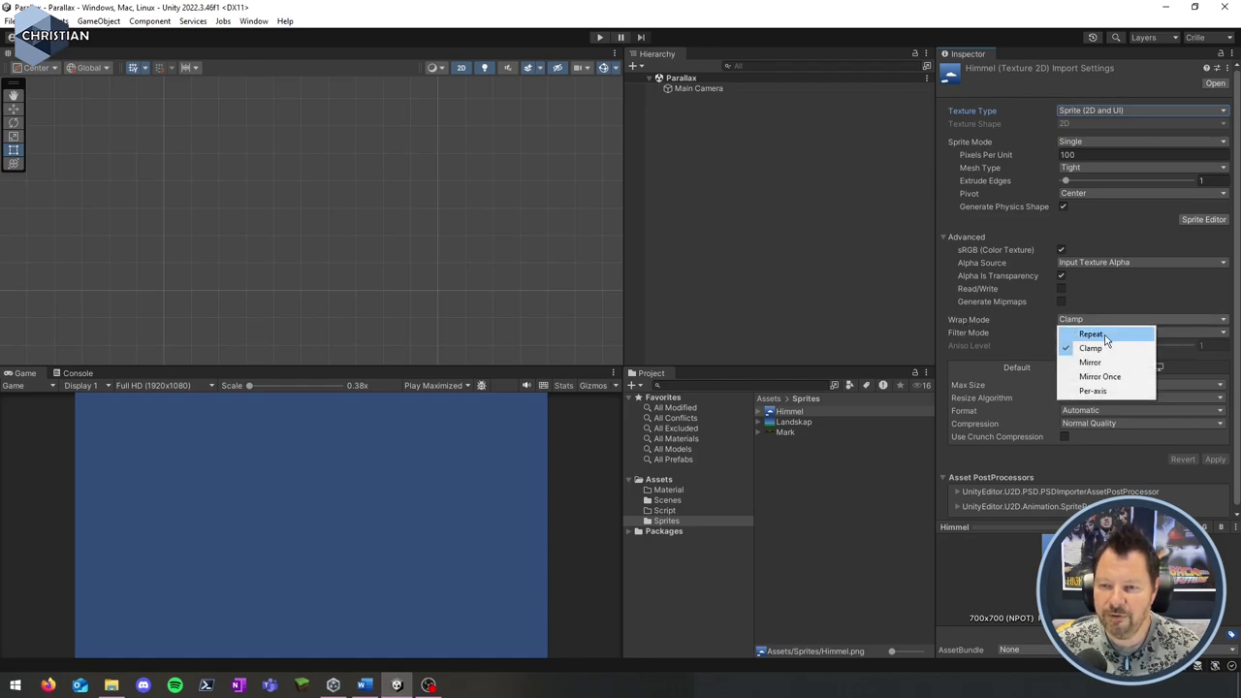
pyautogui.click(1106, 336)
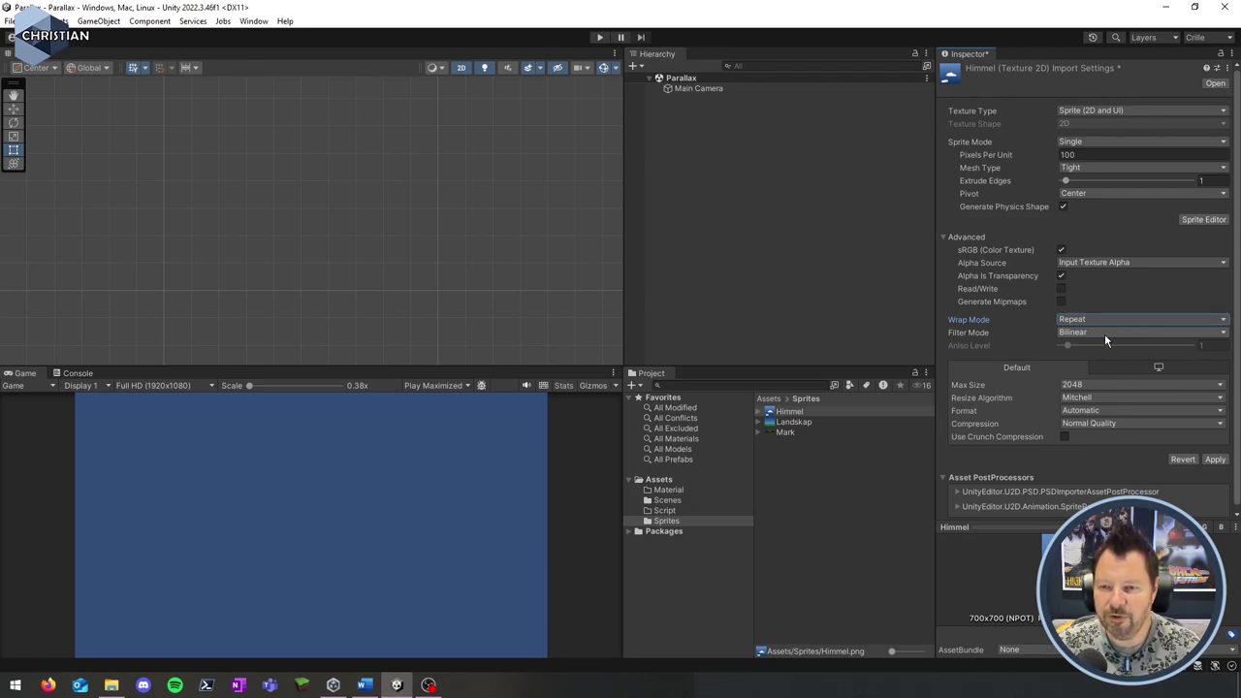
pyautogui.click(1218, 459)
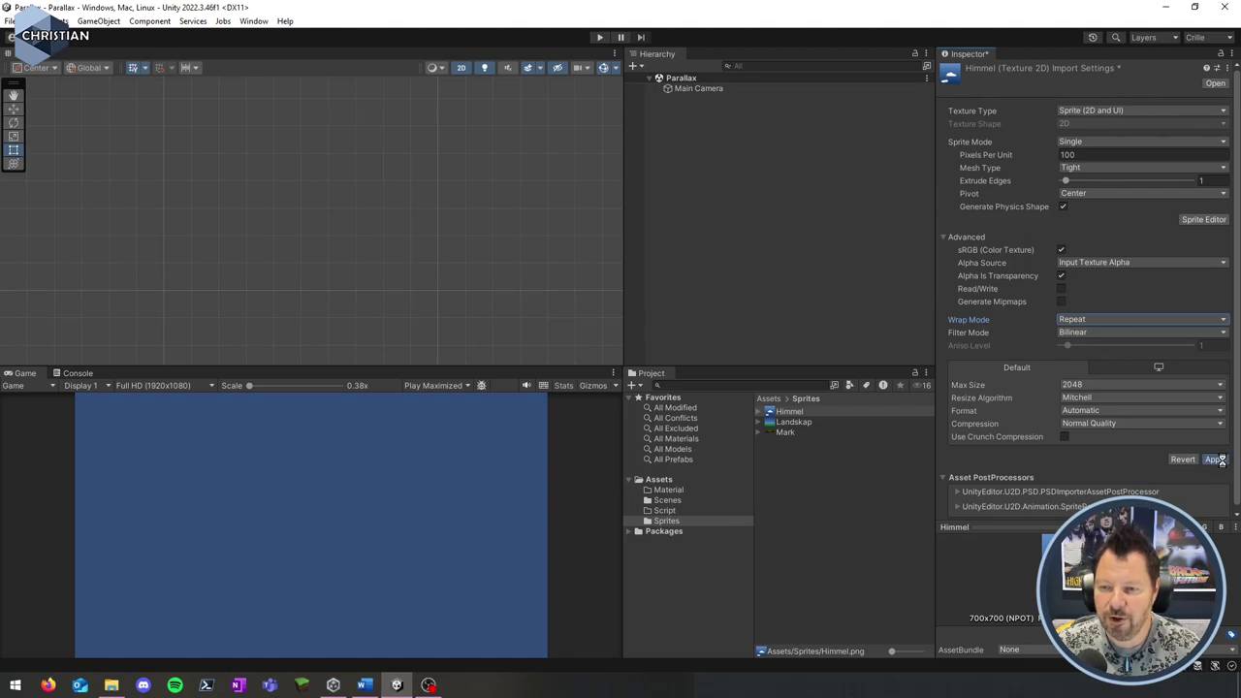
# - Set the Landskap sprite's wrap mode to Repeat and apply the import settings
pyautogui.click(827, 423)
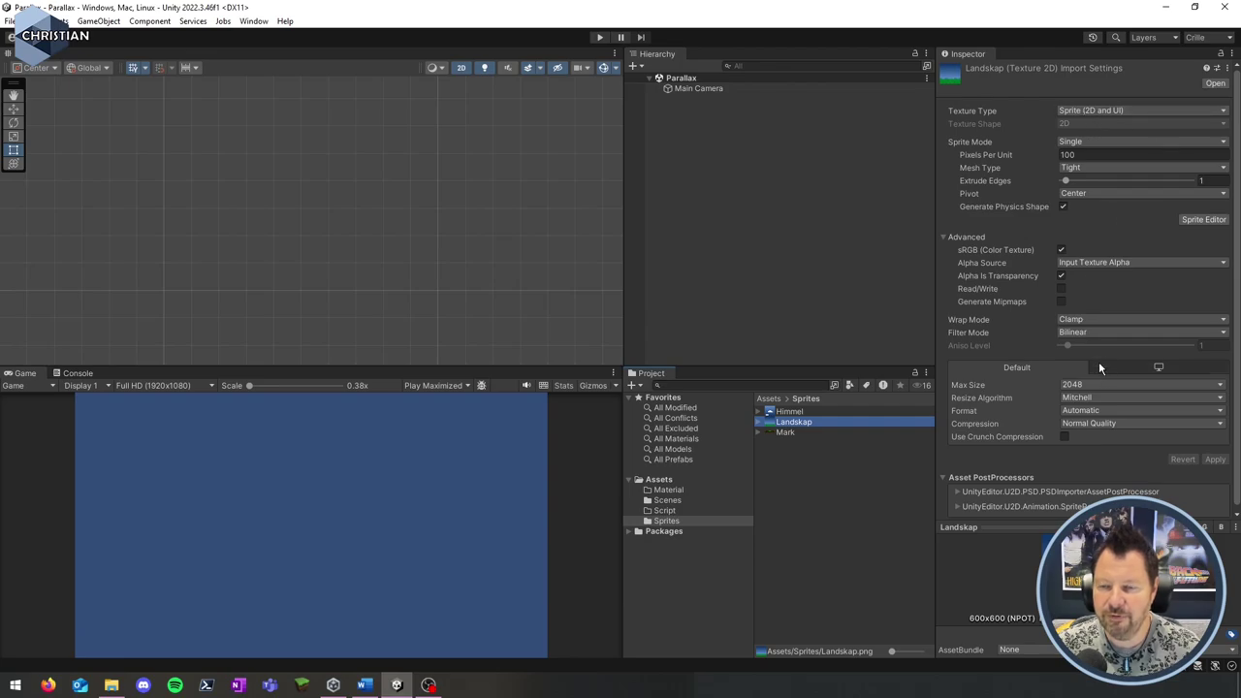
pyautogui.click(1101, 322)
pyautogui.click(1105, 333)
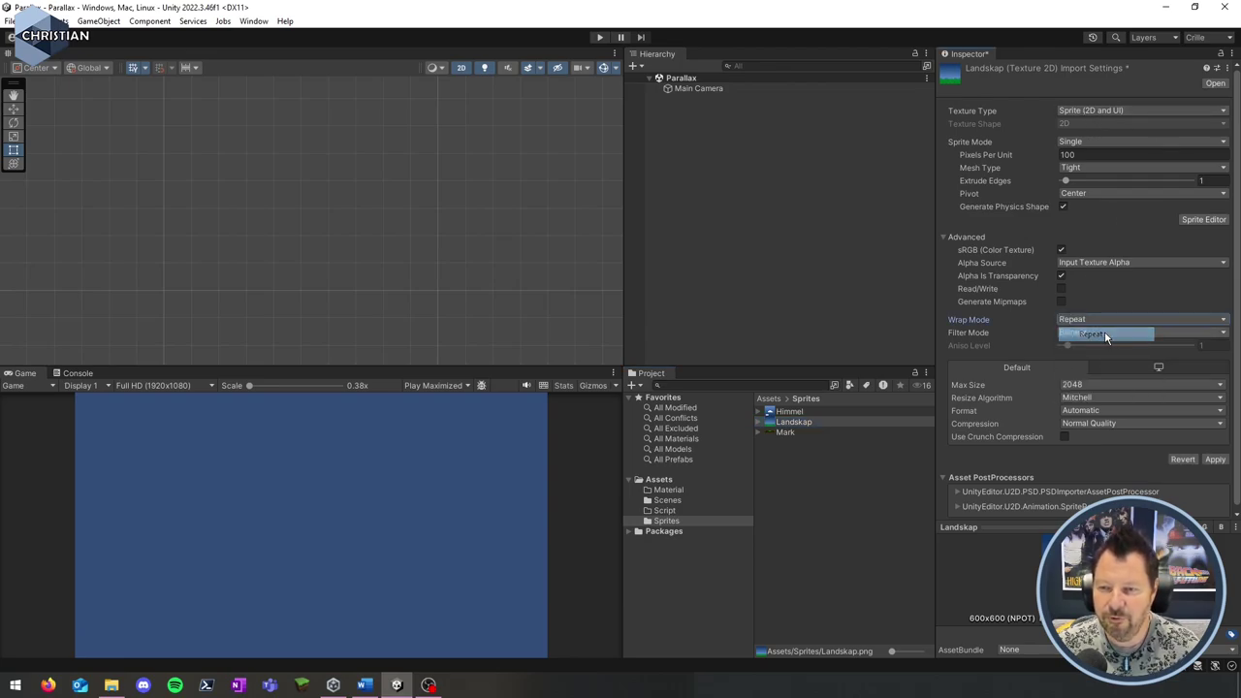
pyautogui.click(1216, 461)
# - Set the Mark sprite's wrap mode to Repeat and apply the import settings
pyautogui.click(785, 433)
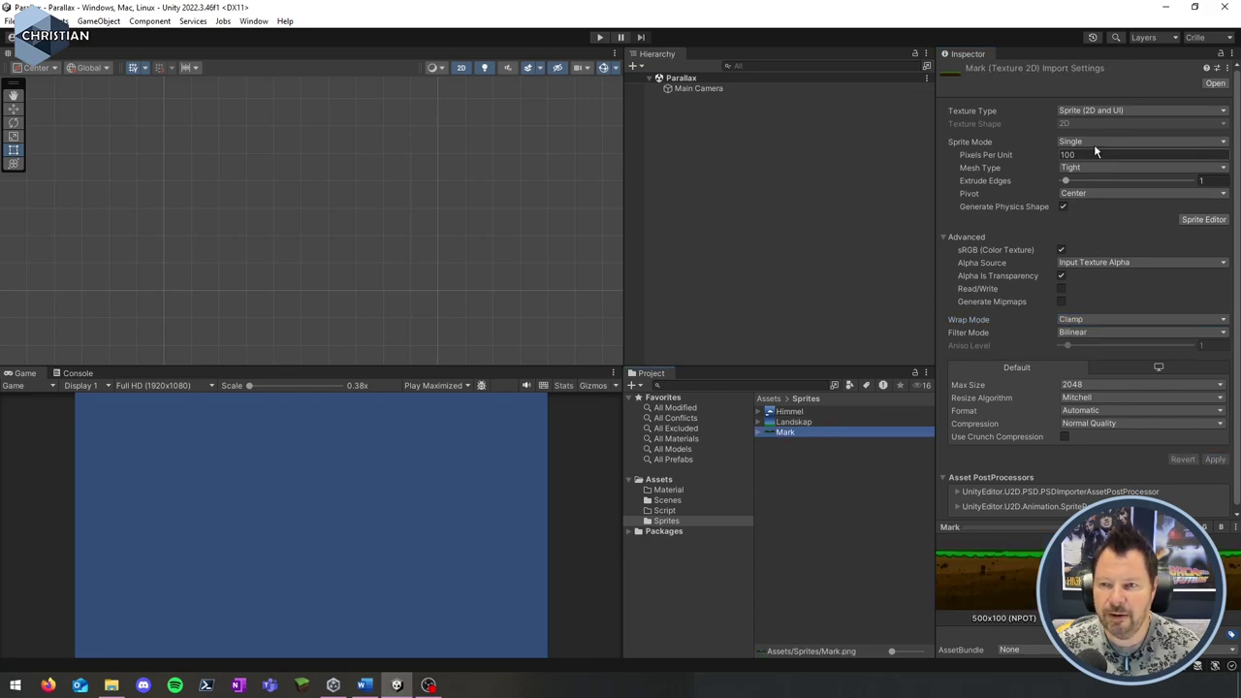
pyautogui.click(1086, 321)
pyautogui.click(1102, 333)
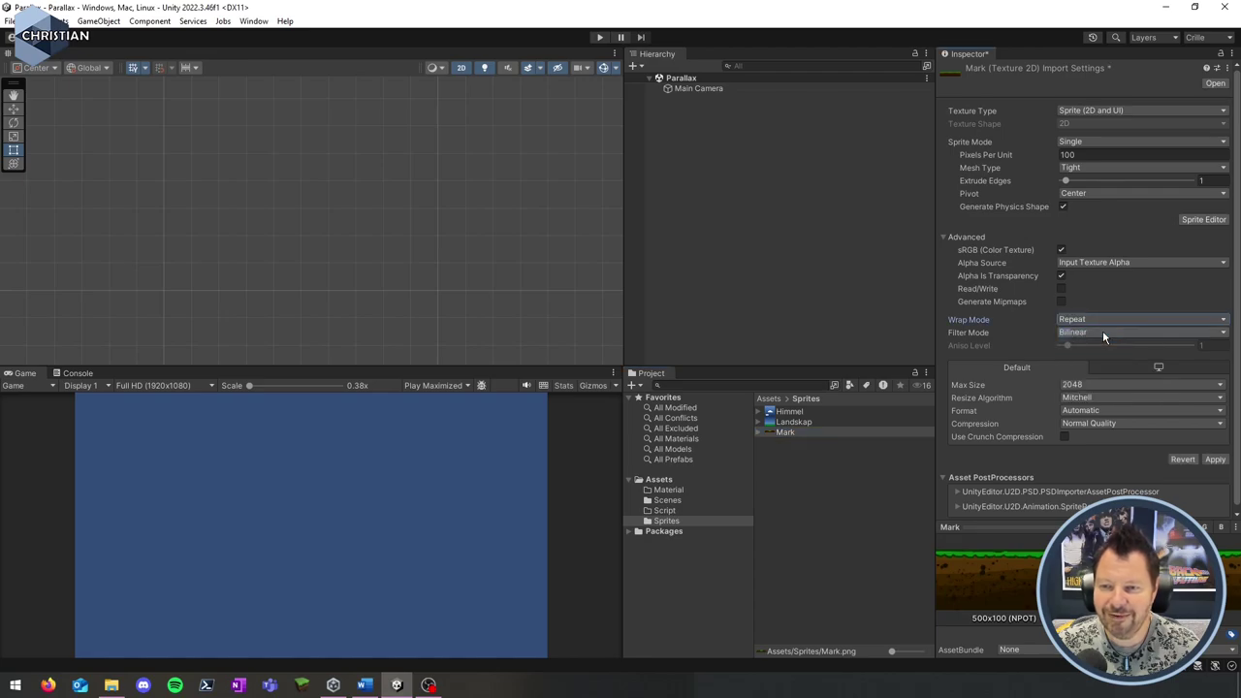
pyautogui.click(1216, 460)
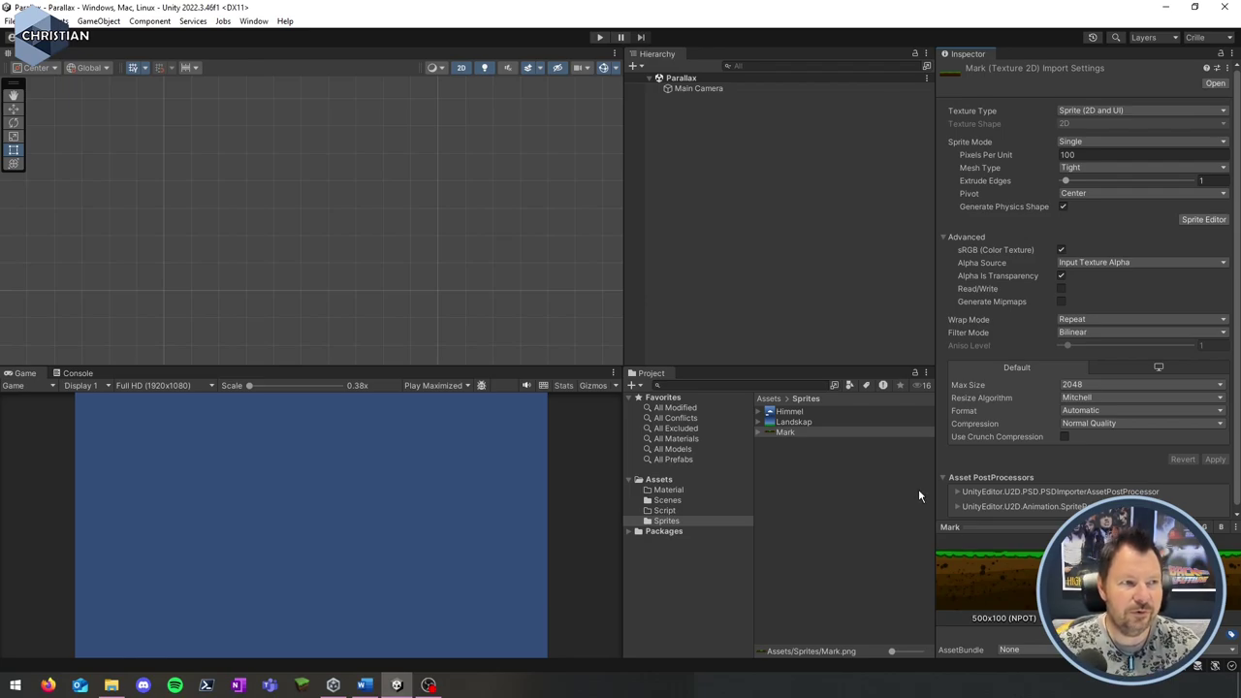
pyautogui.click(679, 491)
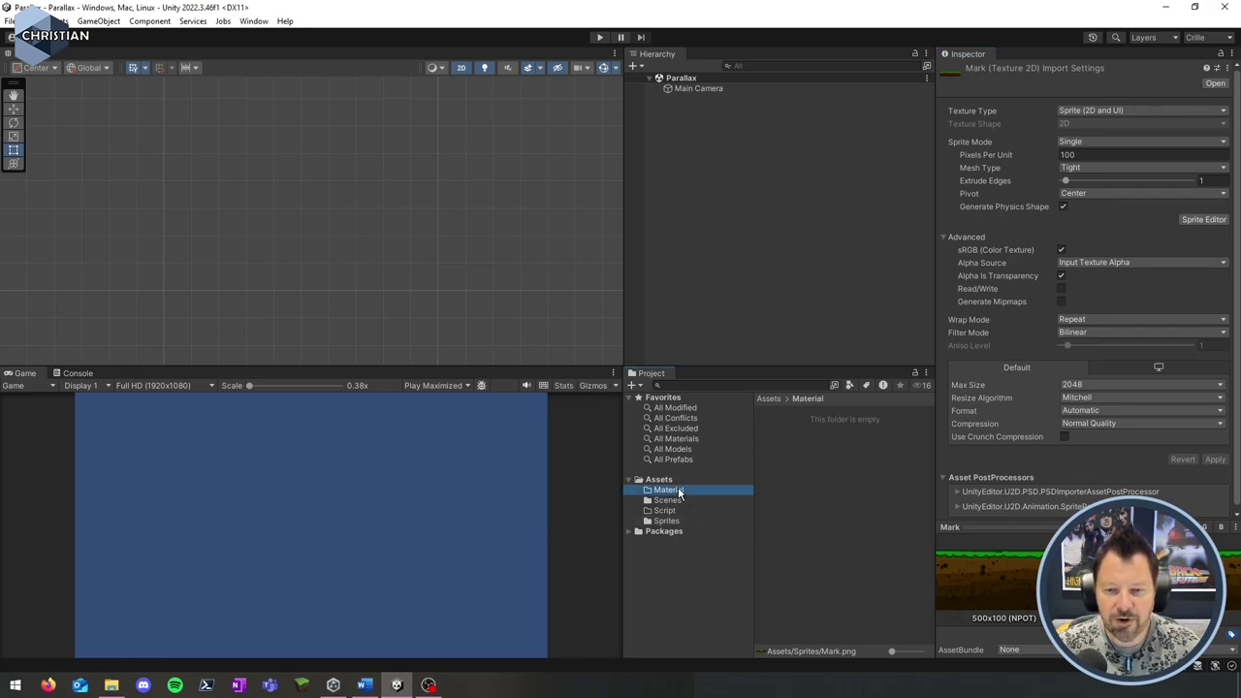
pyautogui.rightClick(822, 447)
pyautogui.moveTo(907, 77)
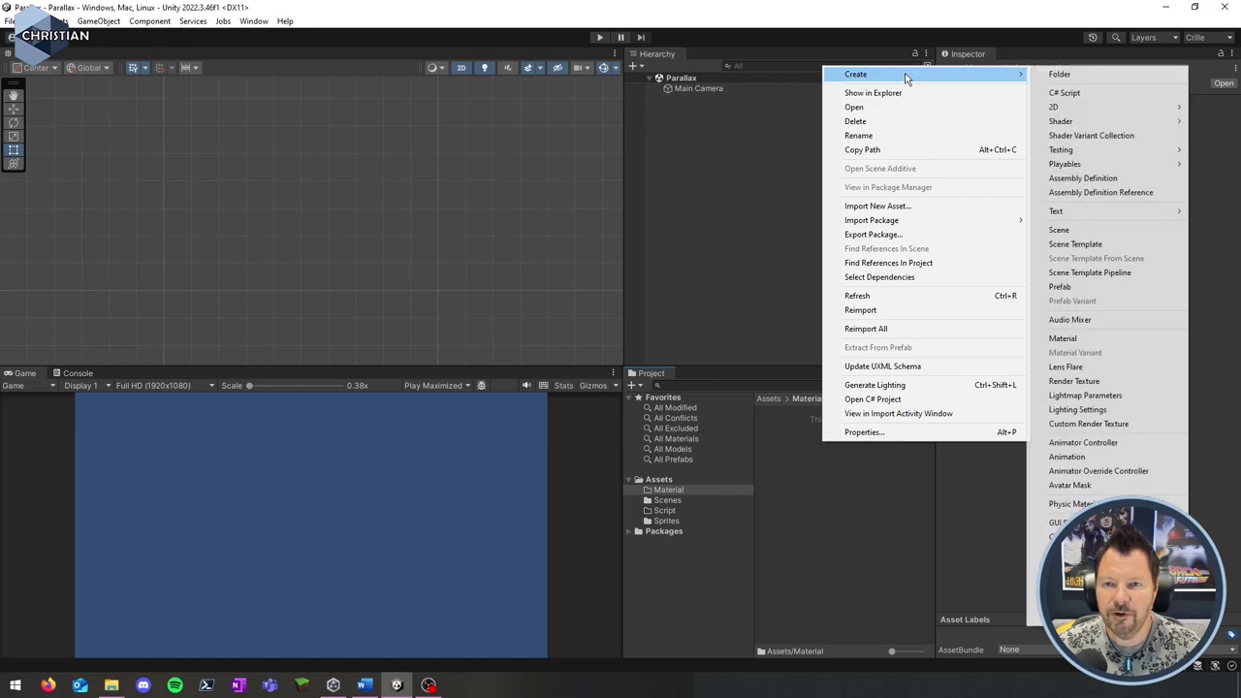
pyautogui.click(840, 562)
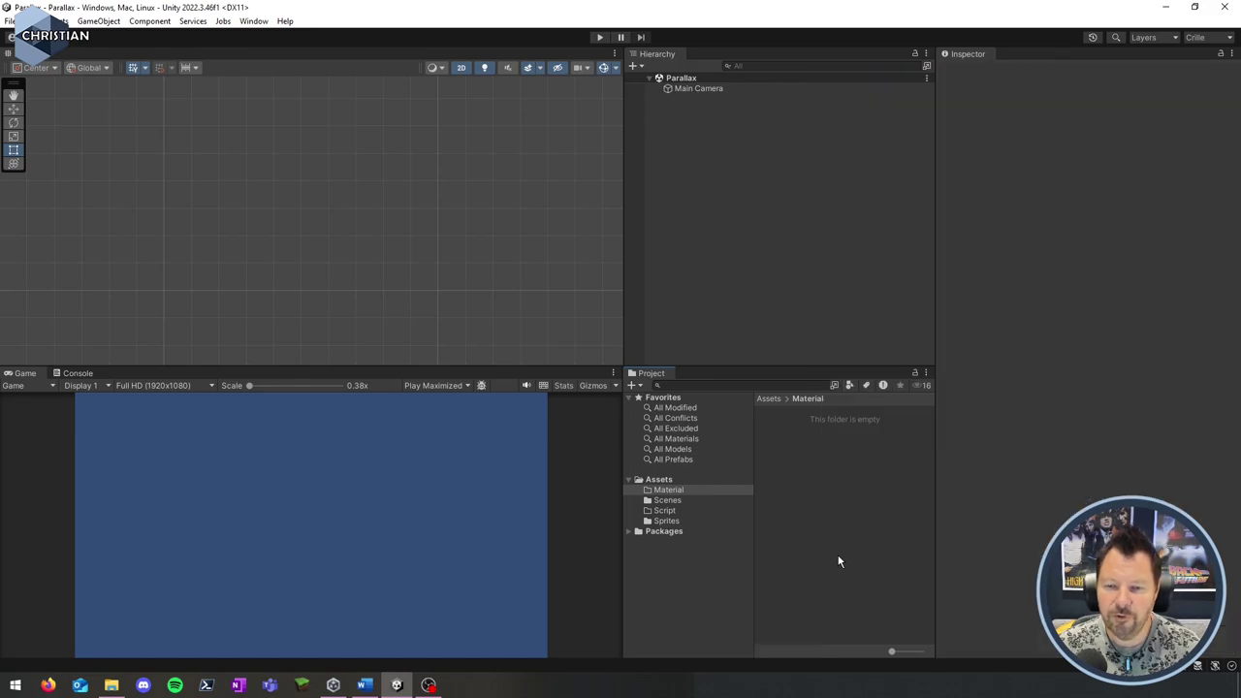
# - Create a material named HimmelMaterial in the project's Material folder
pyautogui.click(680, 491)
pyautogui.rightClick(847, 474)
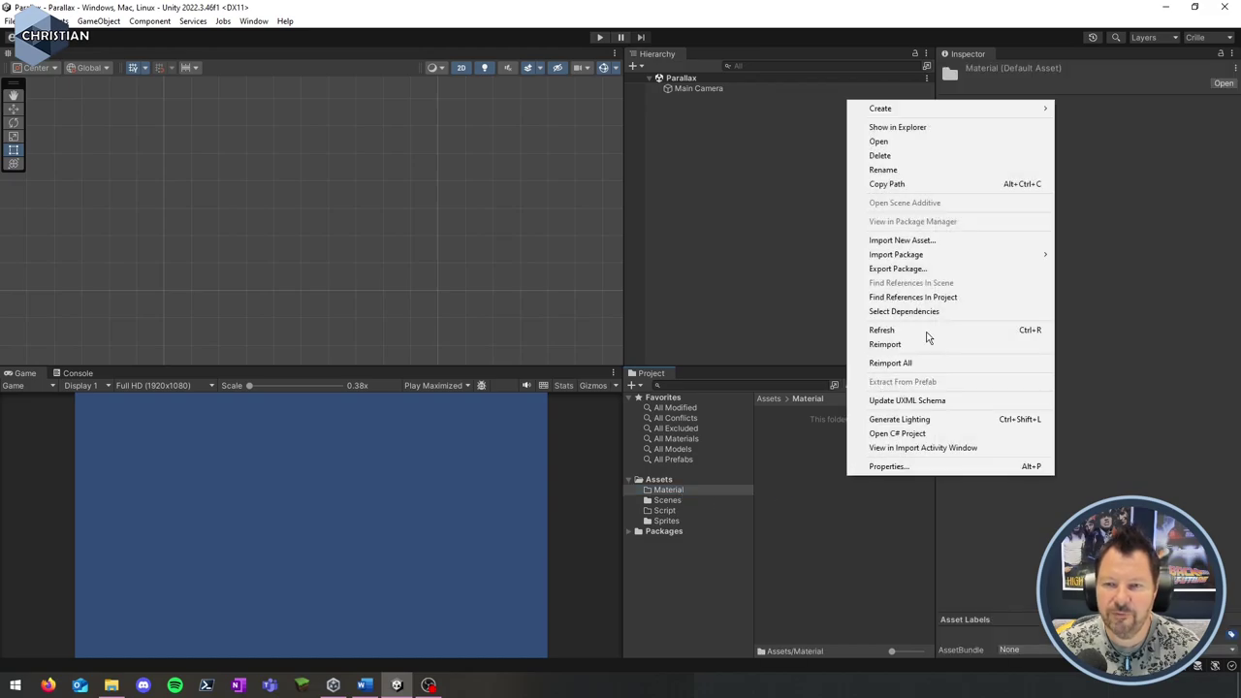
pyautogui.moveTo(1020, 114)
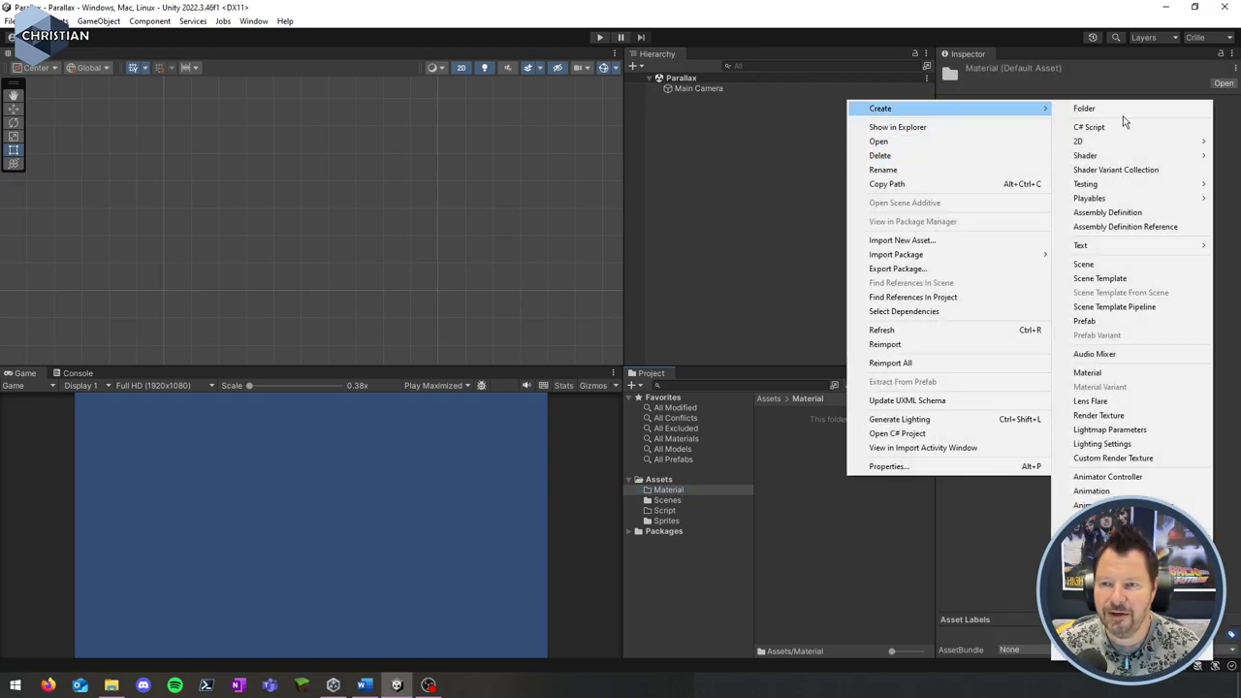
pyautogui.click(1106, 373)
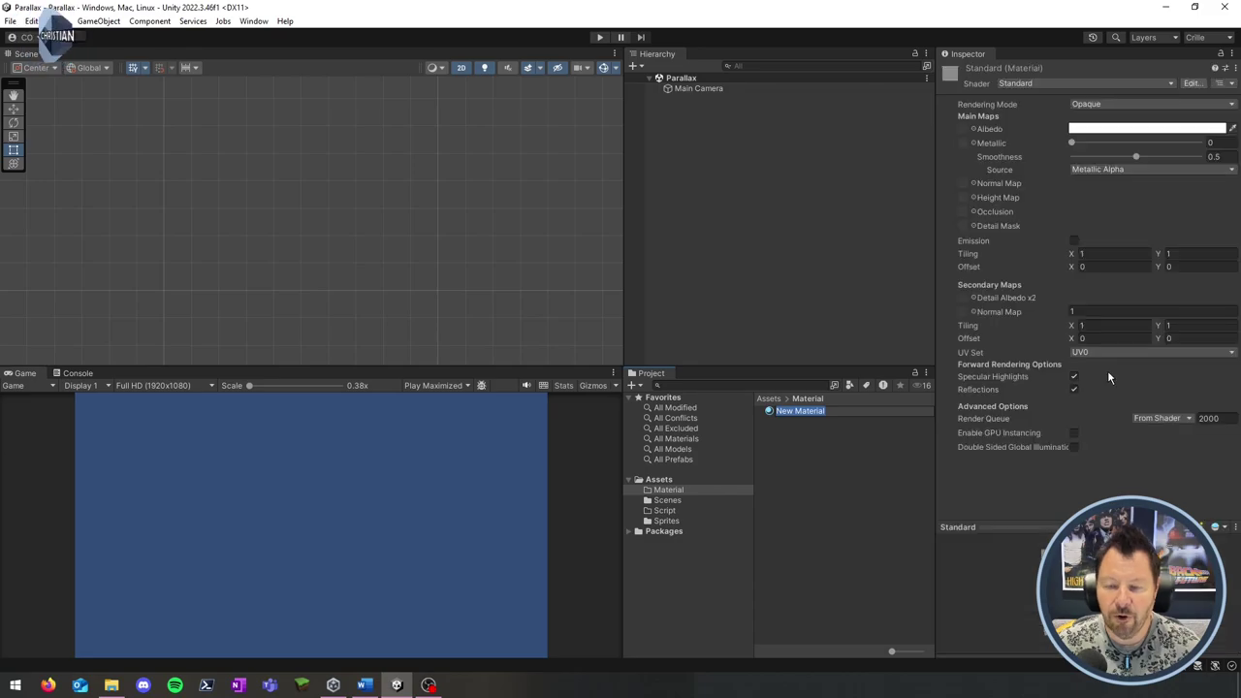
pyautogui.write('H')
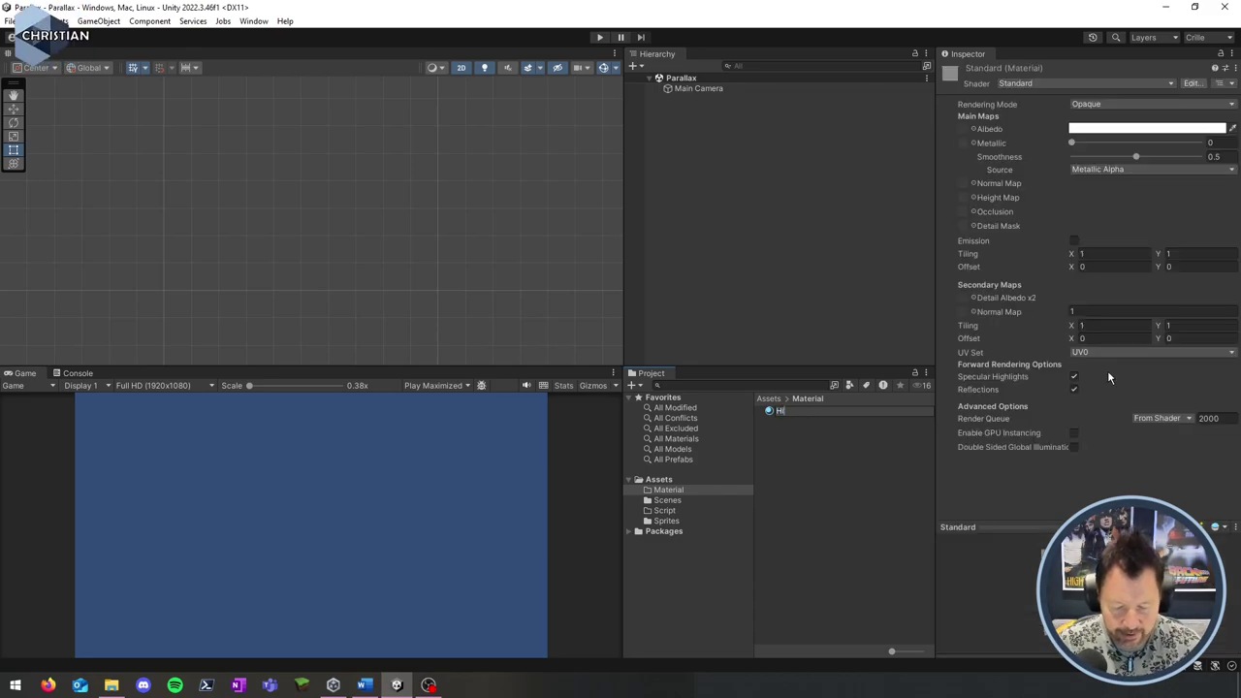
pyautogui.write('immelMater')
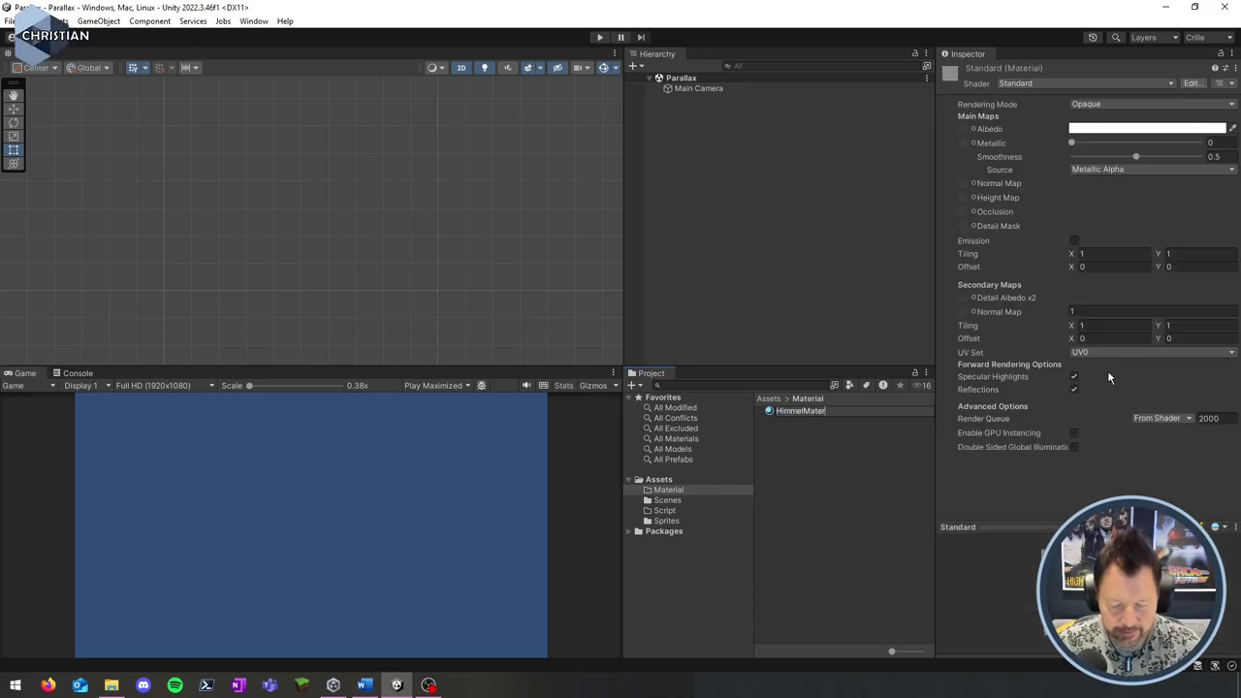
pyautogui.write('ial')
pyautogui.press('Return')
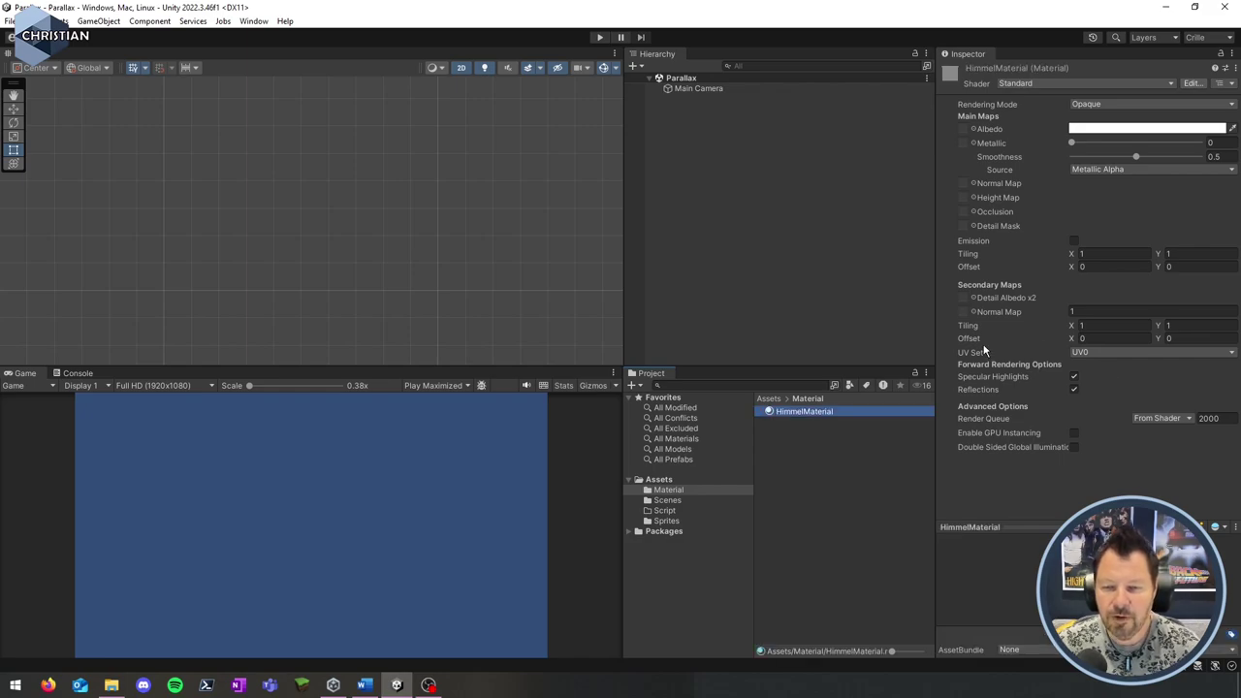
# - Duplicate HimmelMaterial twice and rename the first copy LandskapMaterial
pyautogui.hotkey('ctrl', 'd')
pyautogui.hotkey('ctrl', 'd')
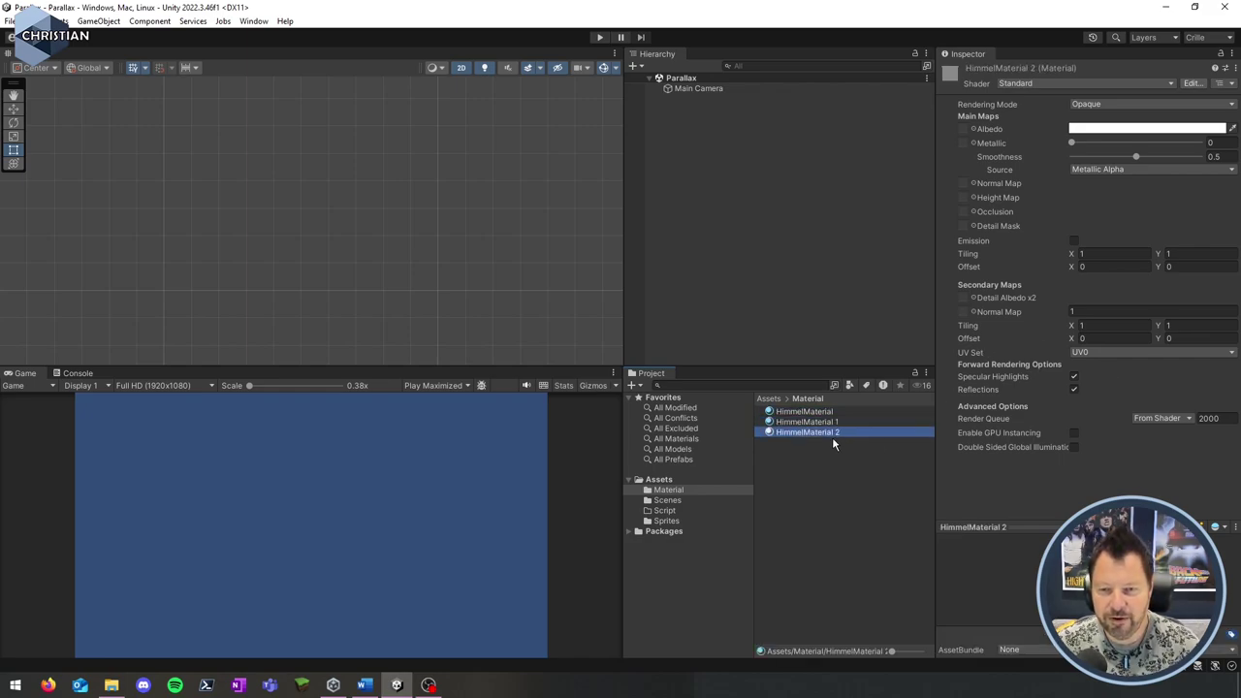
pyautogui.click(832, 423)
pyautogui.click(832, 423)
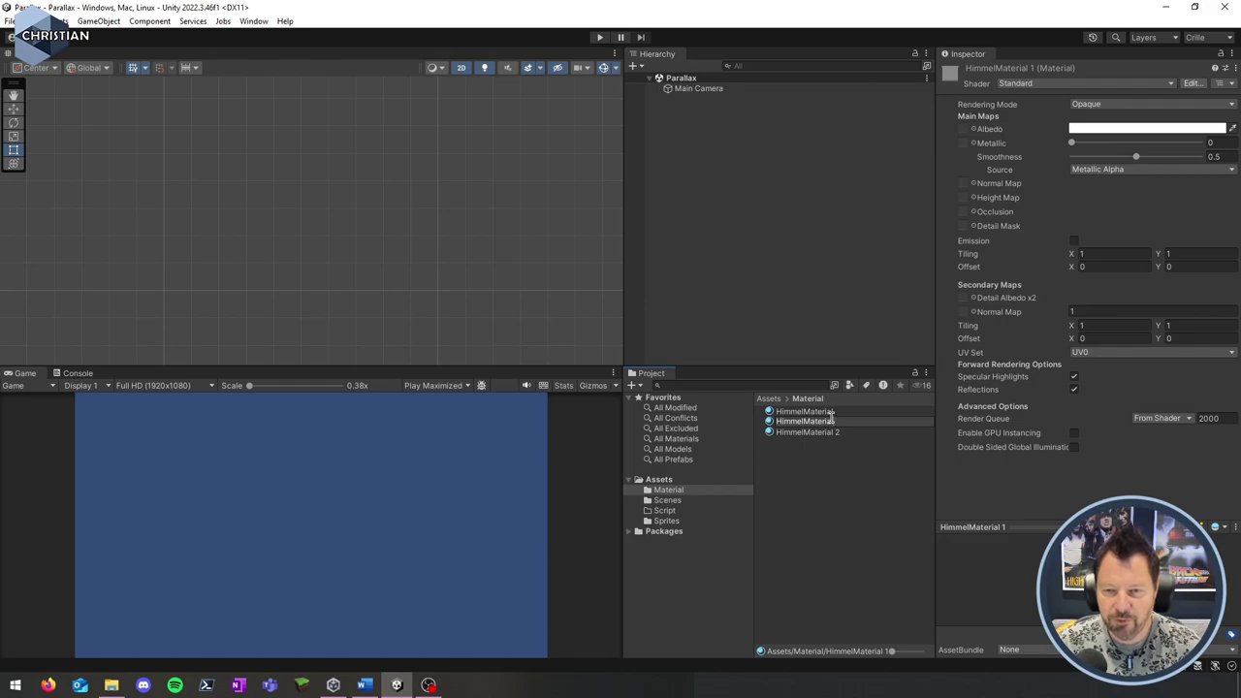
pyautogui.hotkey('ctrl', 'a')
pyautogui.write('Material')
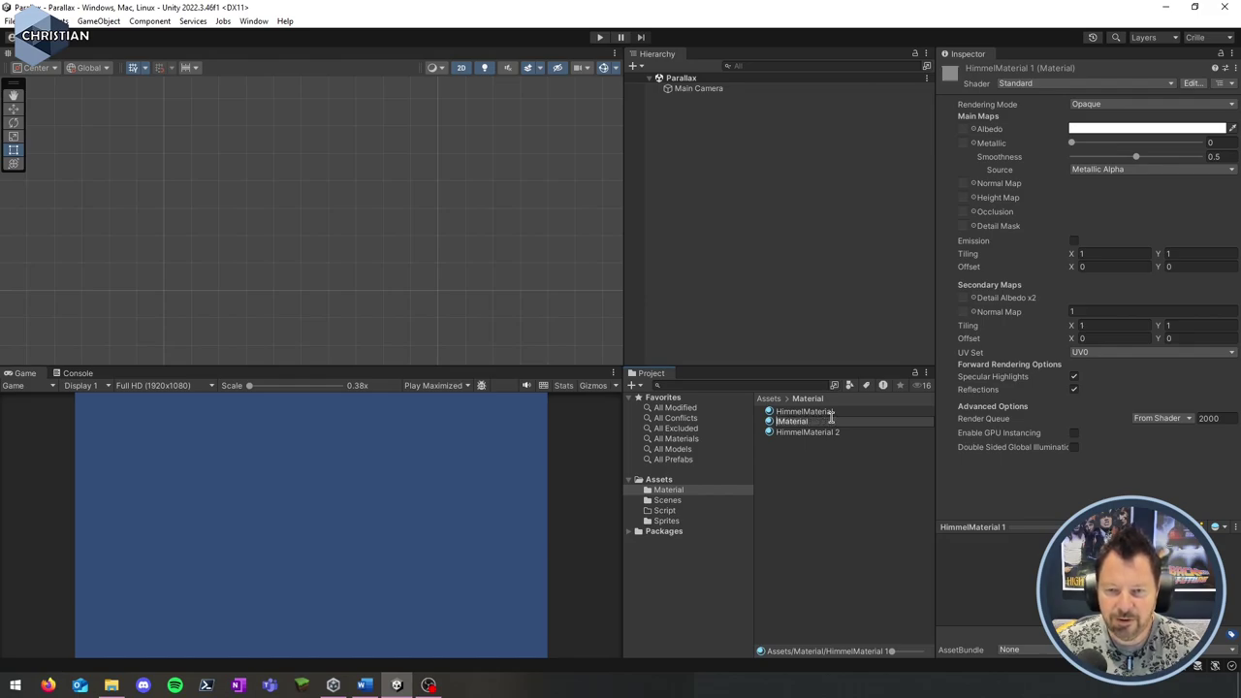
pyautogui.write('Landskap')
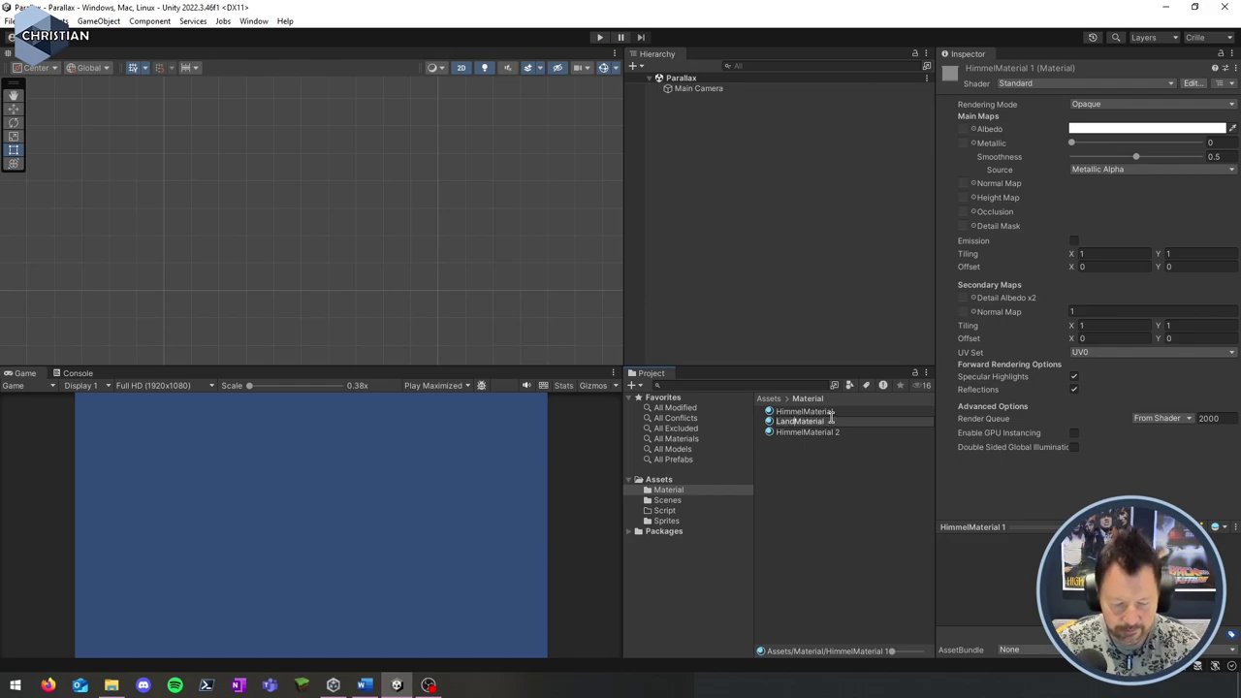
pyautogui.press('Return')
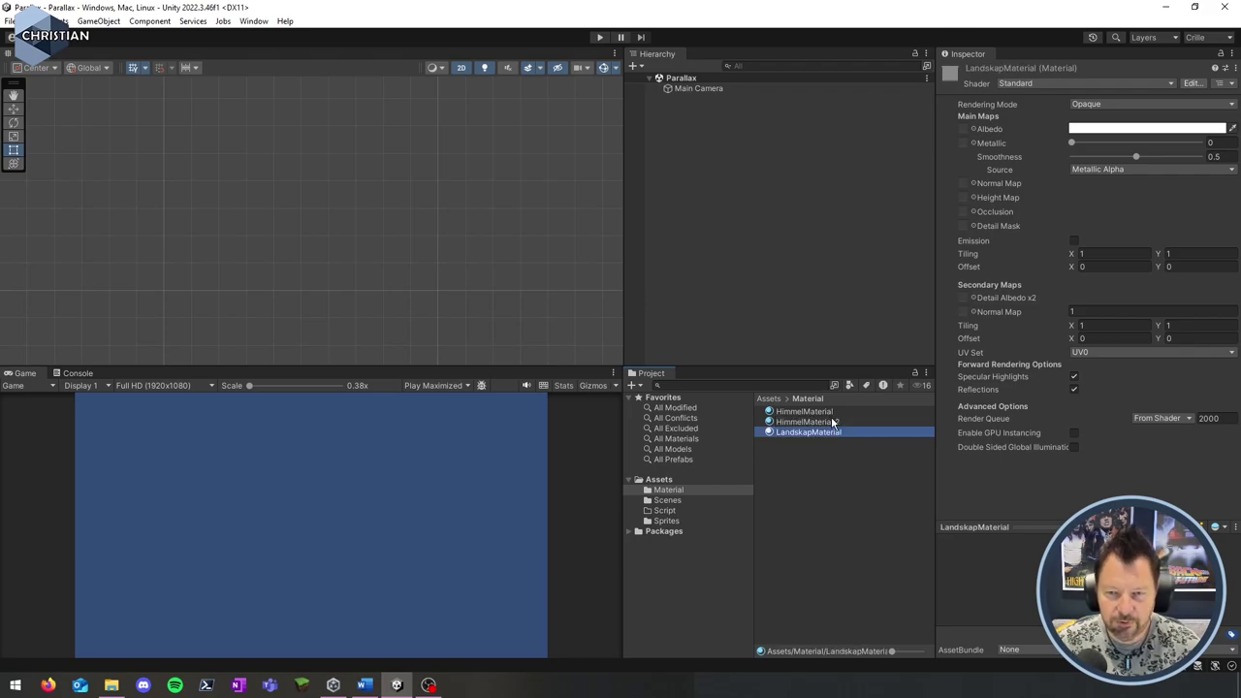
# - Rename the remaining HimmelMaterial copy as MarkMaterial
pyautogui.click(833, 422)
pyautogui.click(832, 421)
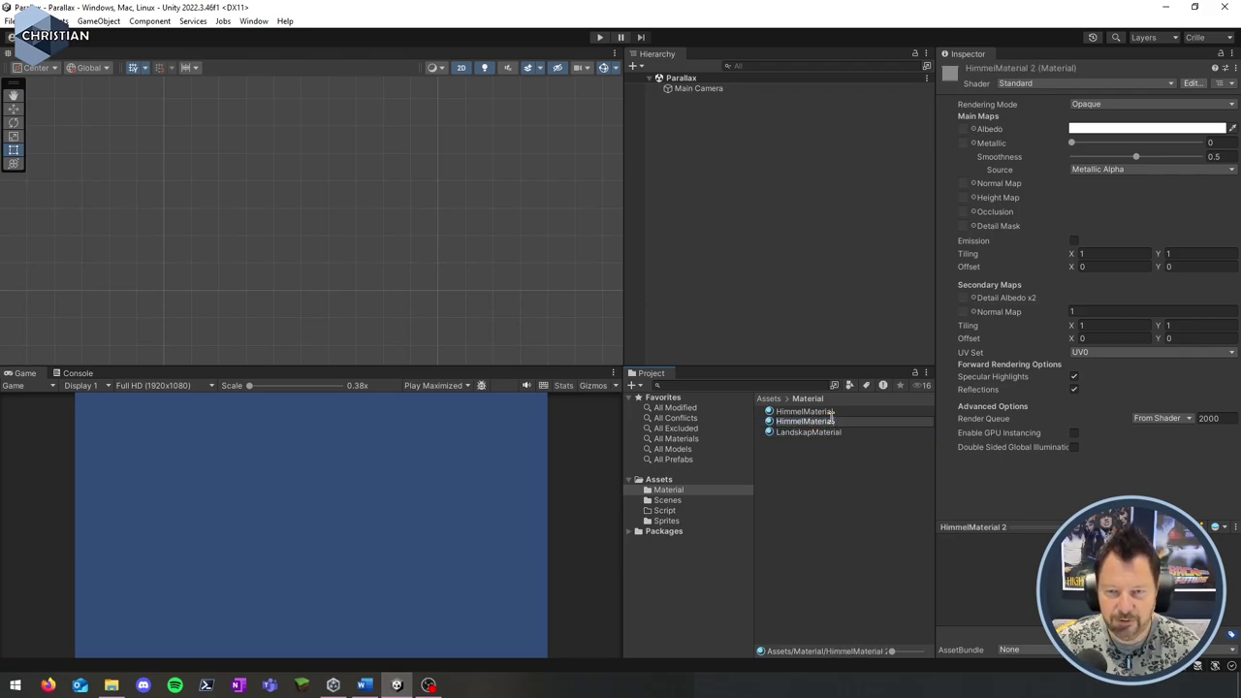
pyautogui.press('BackSpace')
pyautogui.press('BackSpace')
pyautogui.press('BackSpace')
pyautogui.press('BackSpace')
pyautogui.press('BackSpace')
pyautogui.press('BackSpace')
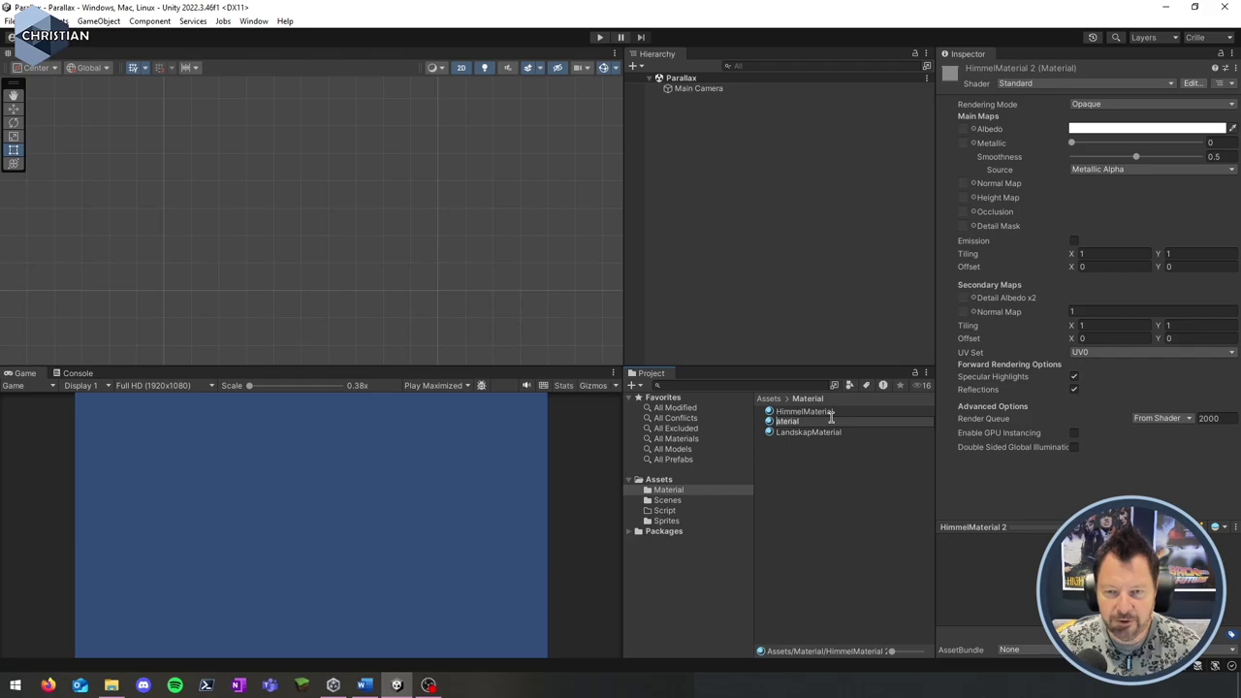
pyautogui.write('MarkM')
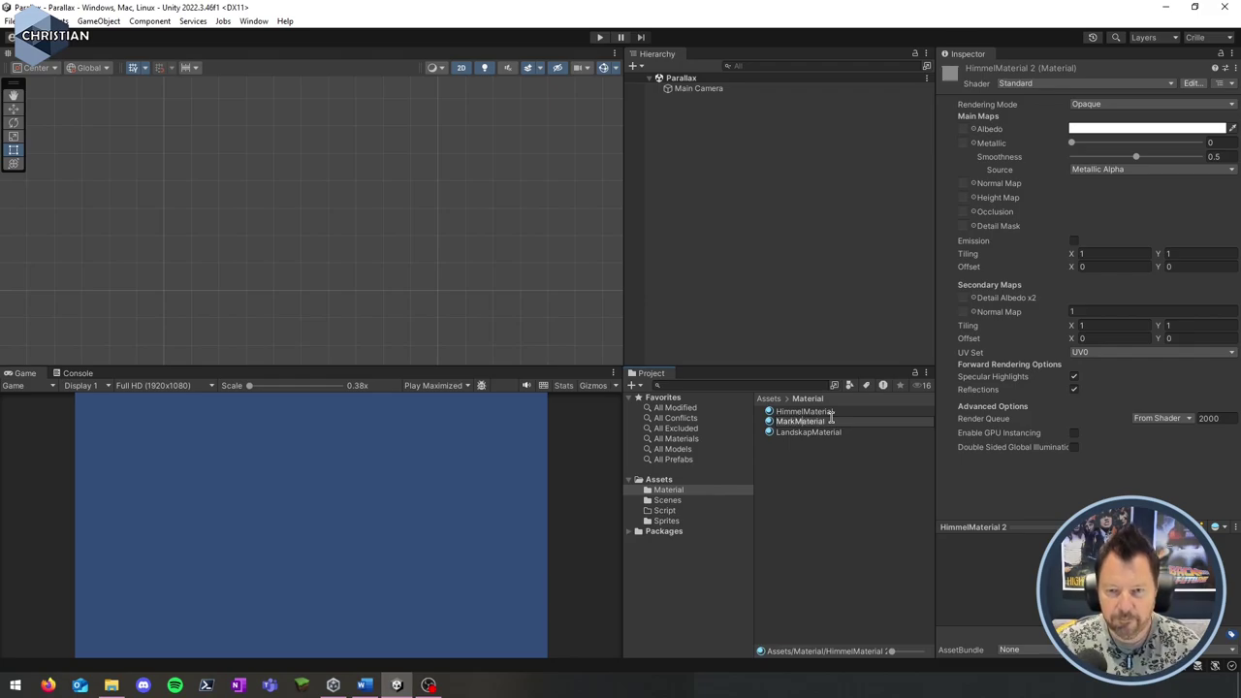
pyautogui.press('Return')
# - Set HimmelMaterial's shader to Unlit/Transparent and assign the Himmel sprite as its base texture
pyautogui.click(817, 411)
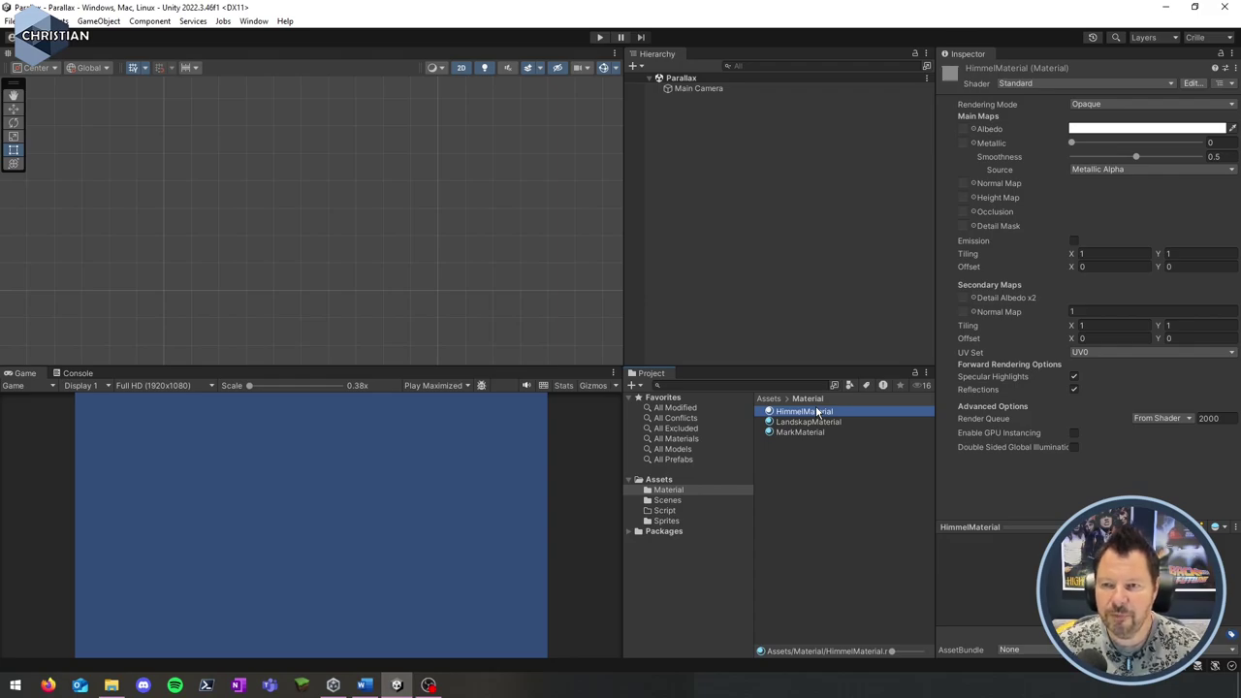
pyautogui.click(1036, 85)
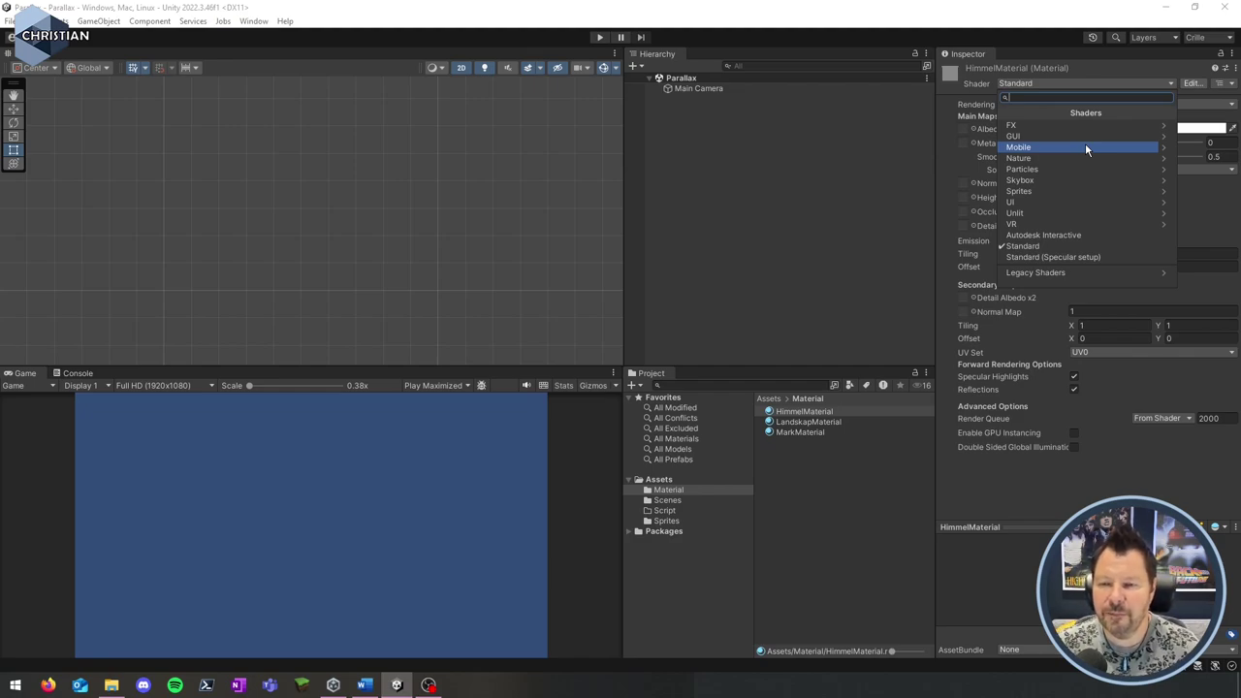
pyautogui.click(1037, 212)
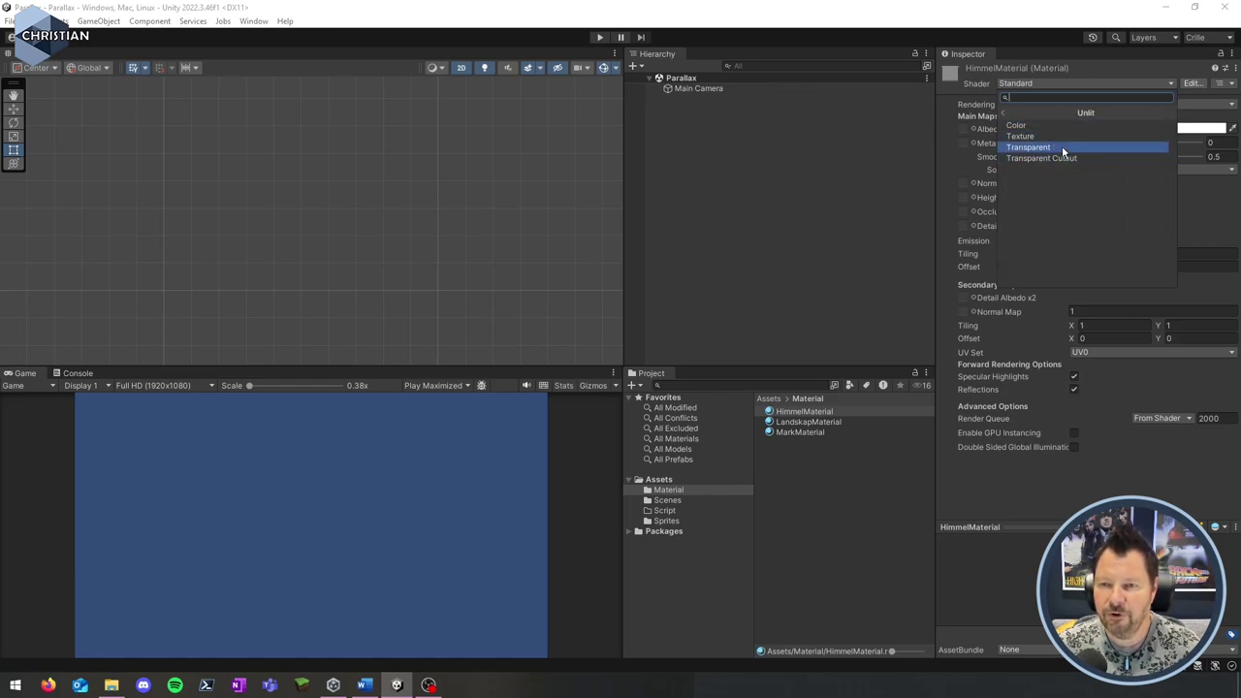
pyautogui.click(1062, 146)
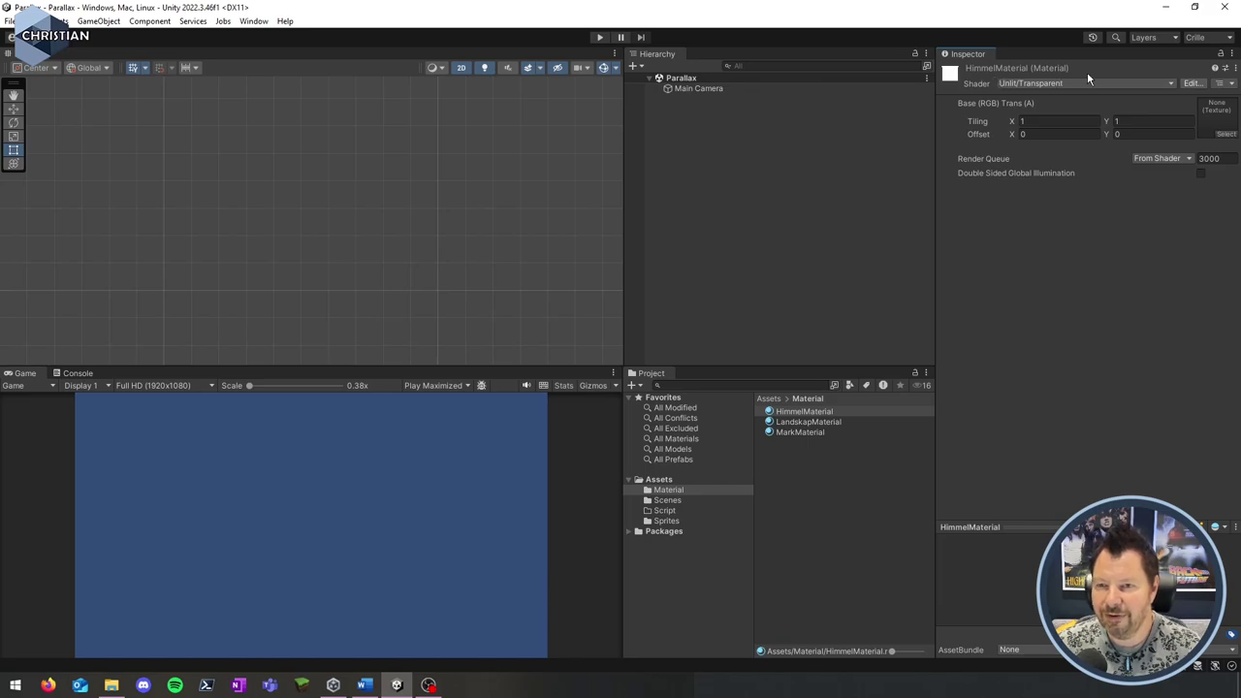
pyautogui.click(671, 521)
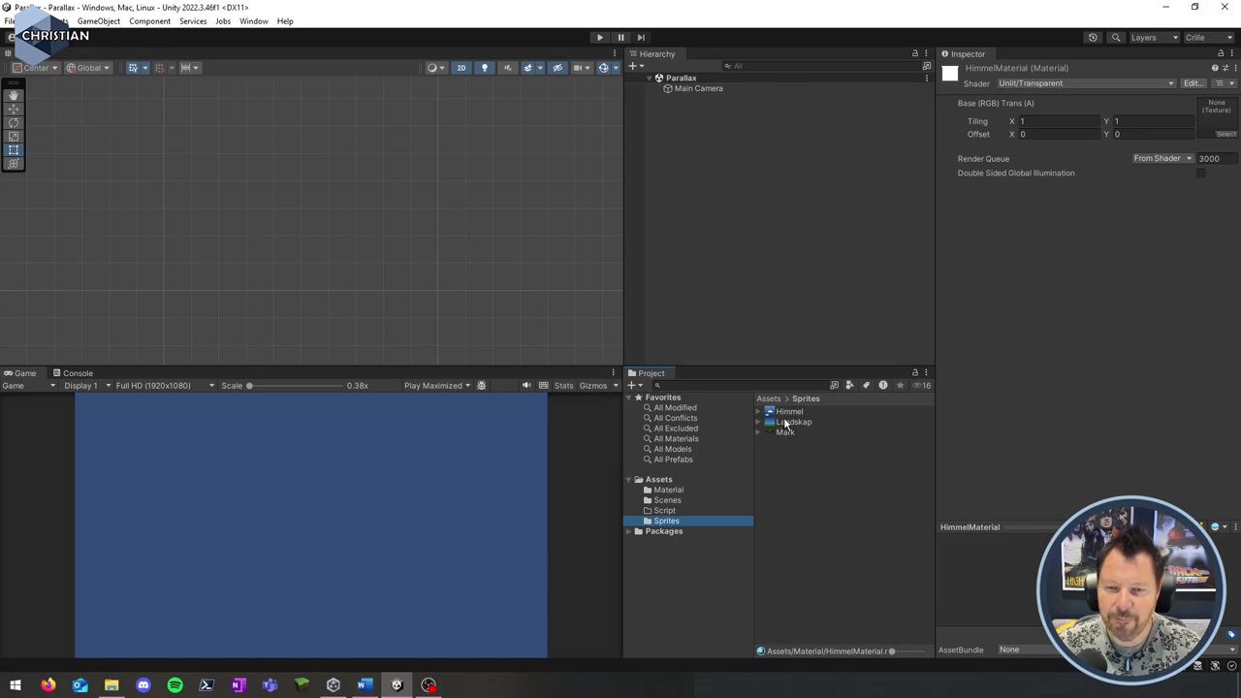
pyautogui.moveTo(789, 415); pyautogui.dragTo(1220, 131)
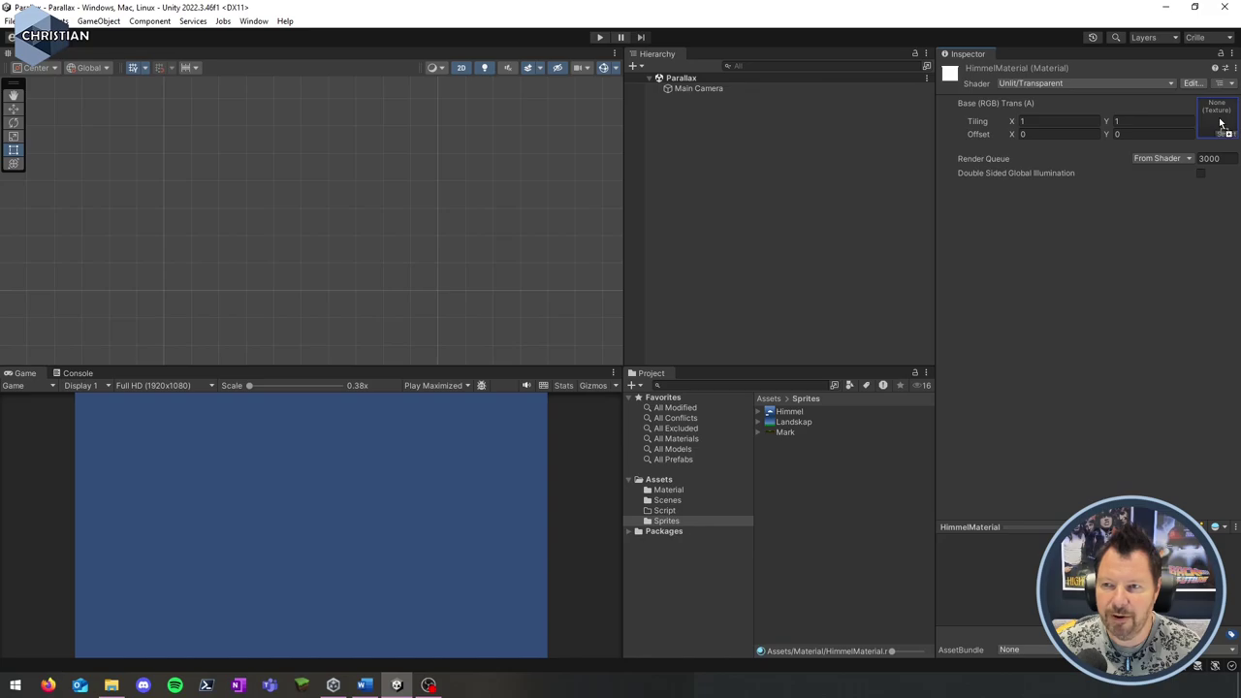
pyautogui.moveTo(1221, 123); pyautogui.dragTo(1222, 123)
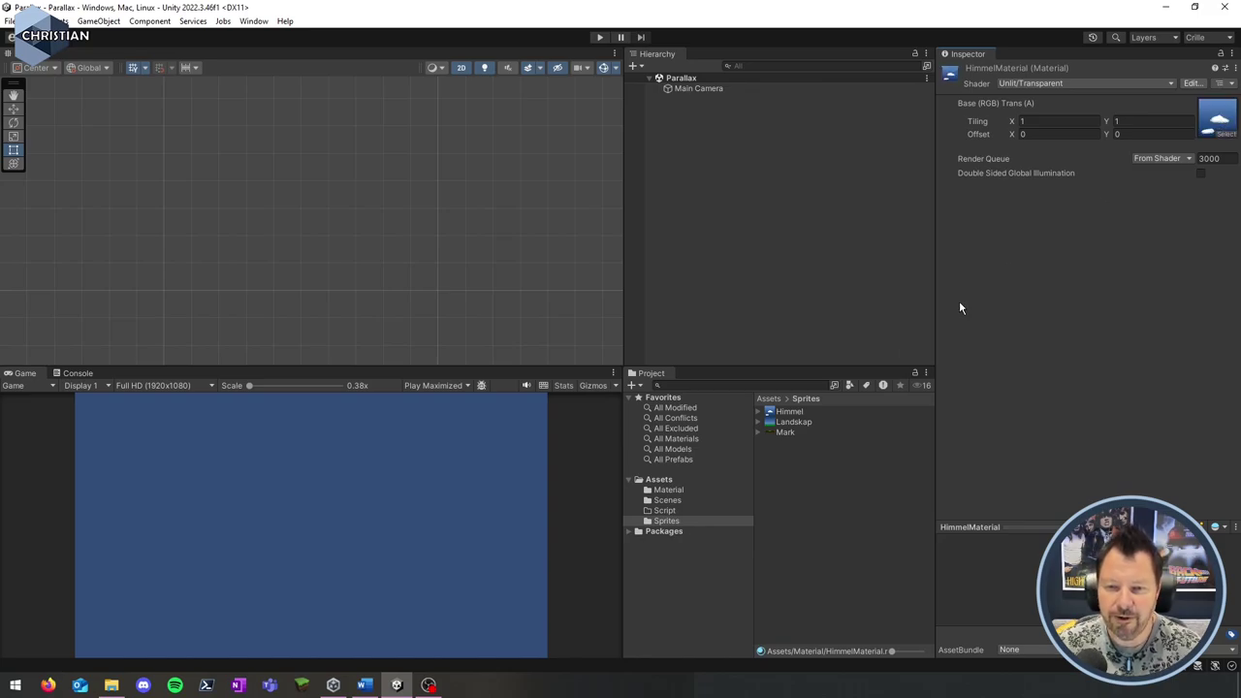
# - Set LandskapMaterial's shader to Unlit/Transparent and assign the Landskap sprite as its base texture
pyautogui.click(673, 490)
pyautogui.click(811, 424)
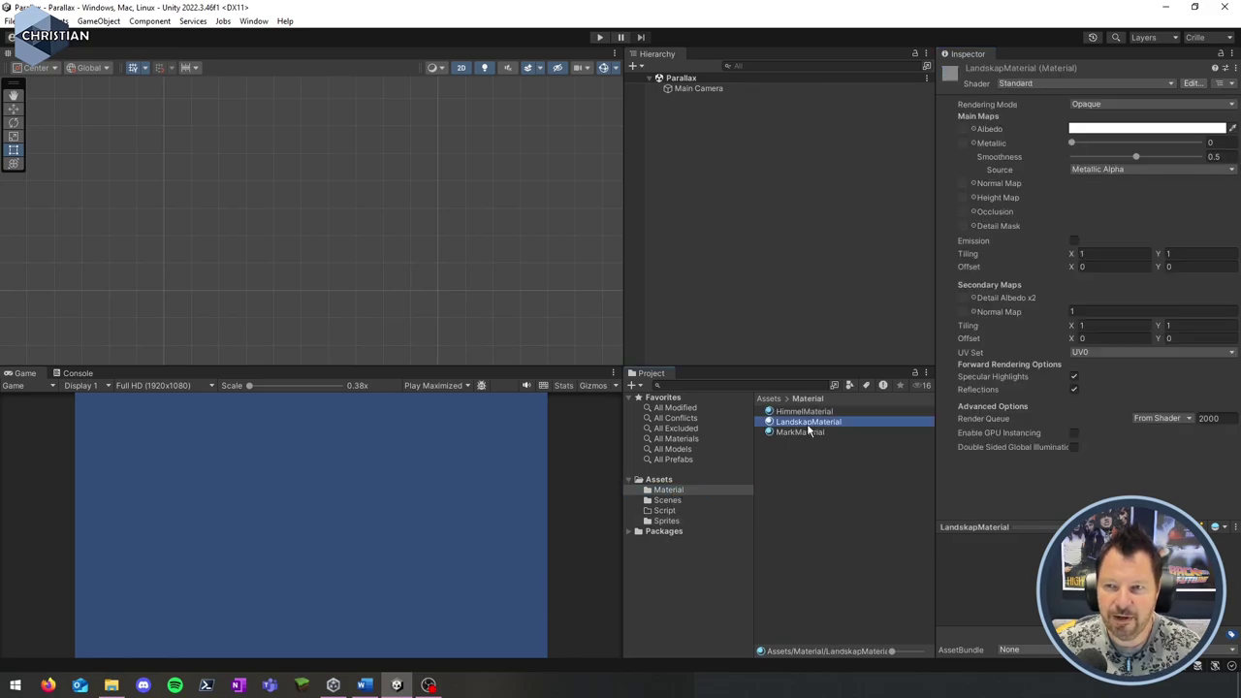
pyautogui.click(1042, 82)
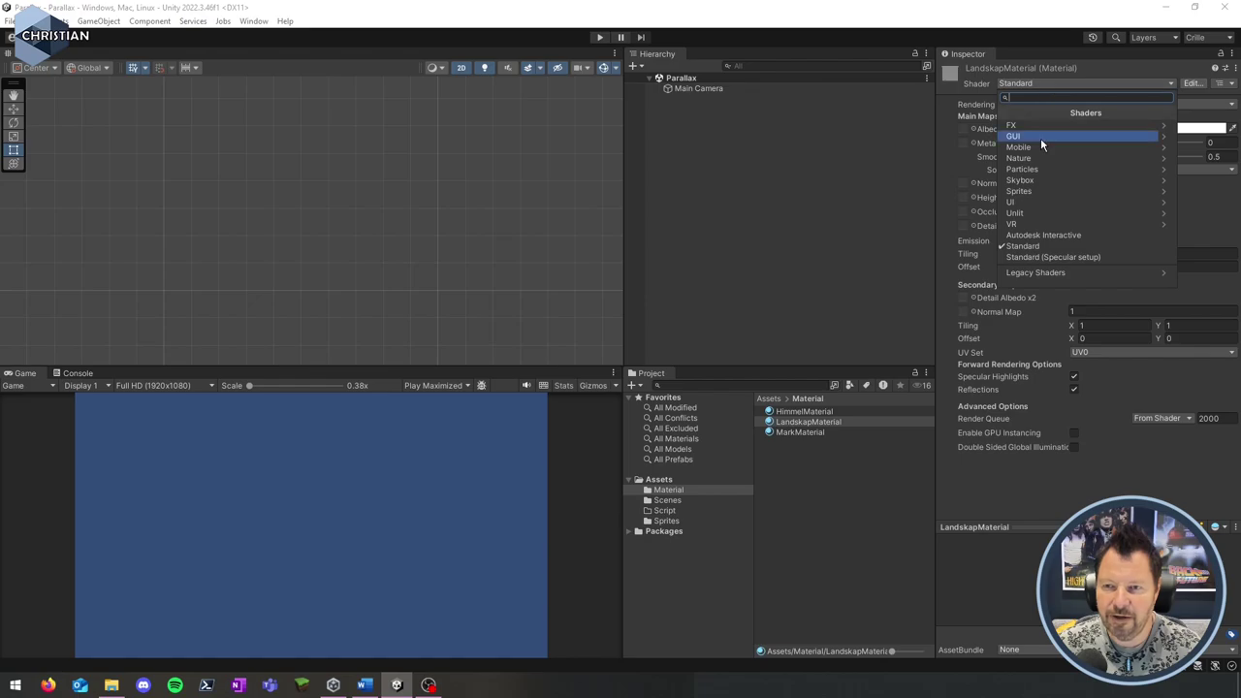
pyautogui.moveTo(1038, 207)
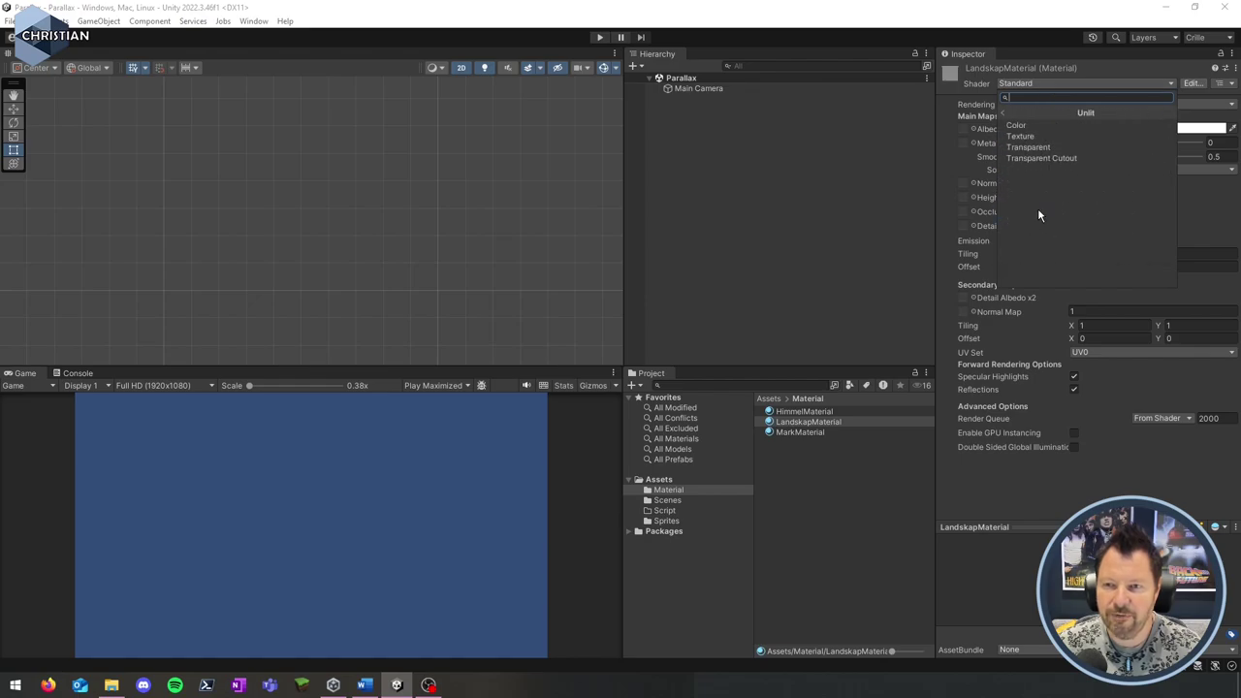
pyautogui.click(1045, 157)
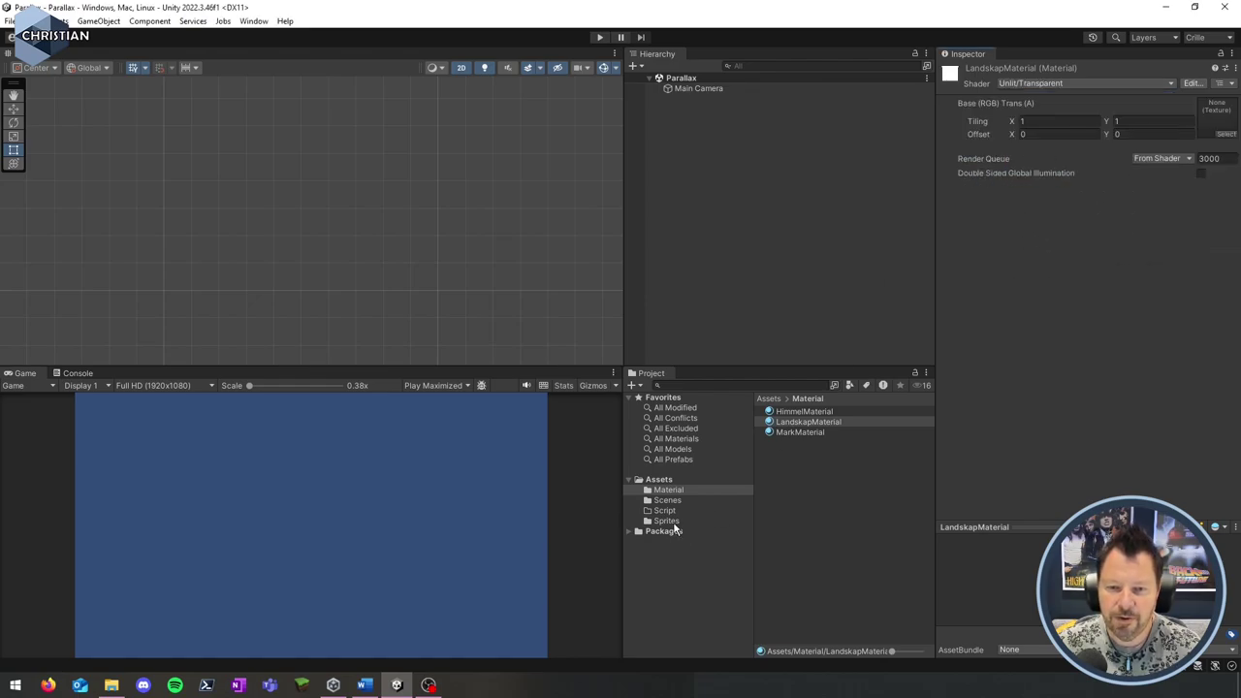
pyautogui.click(666, 521)
pyautogui.moveTo(793, 423); pyautogui.dragTo(1217, 121)
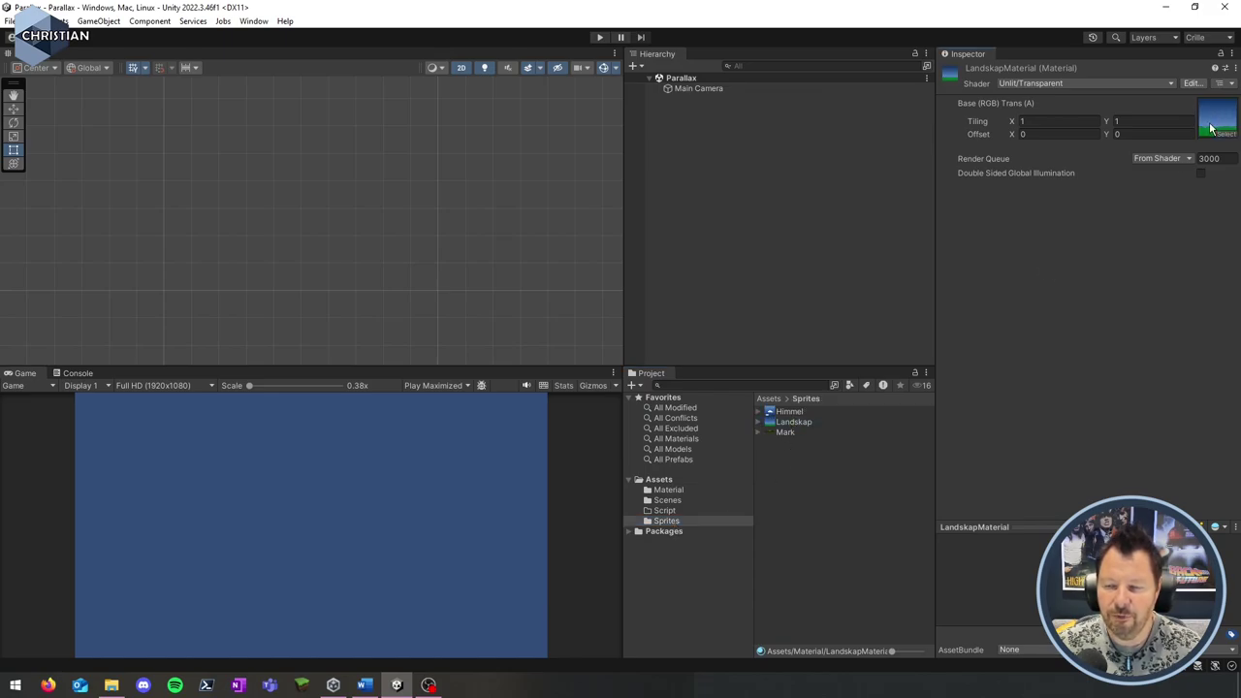
# - Set MarkMaterial's shader to Unlit/Transparent and assign the Mark sprite as its base texture
pyautogui.click(679, 490)
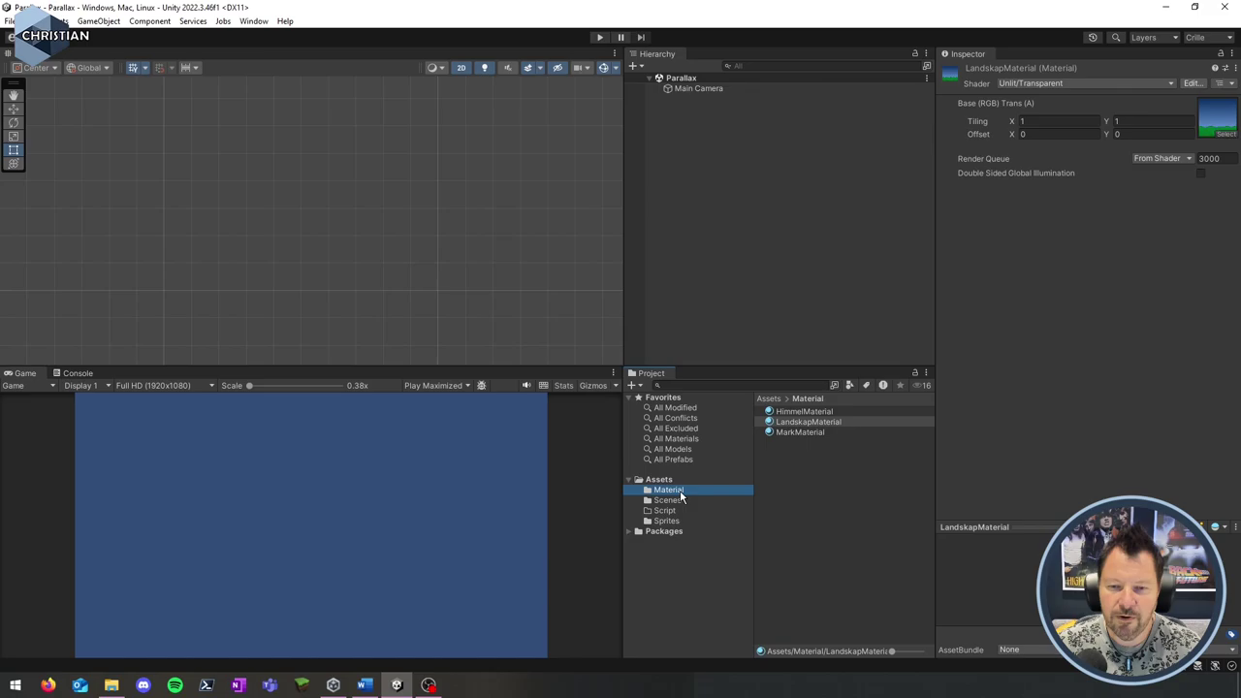
pyautogui.click(800, 432)
pyautogui.click(1037, 82)
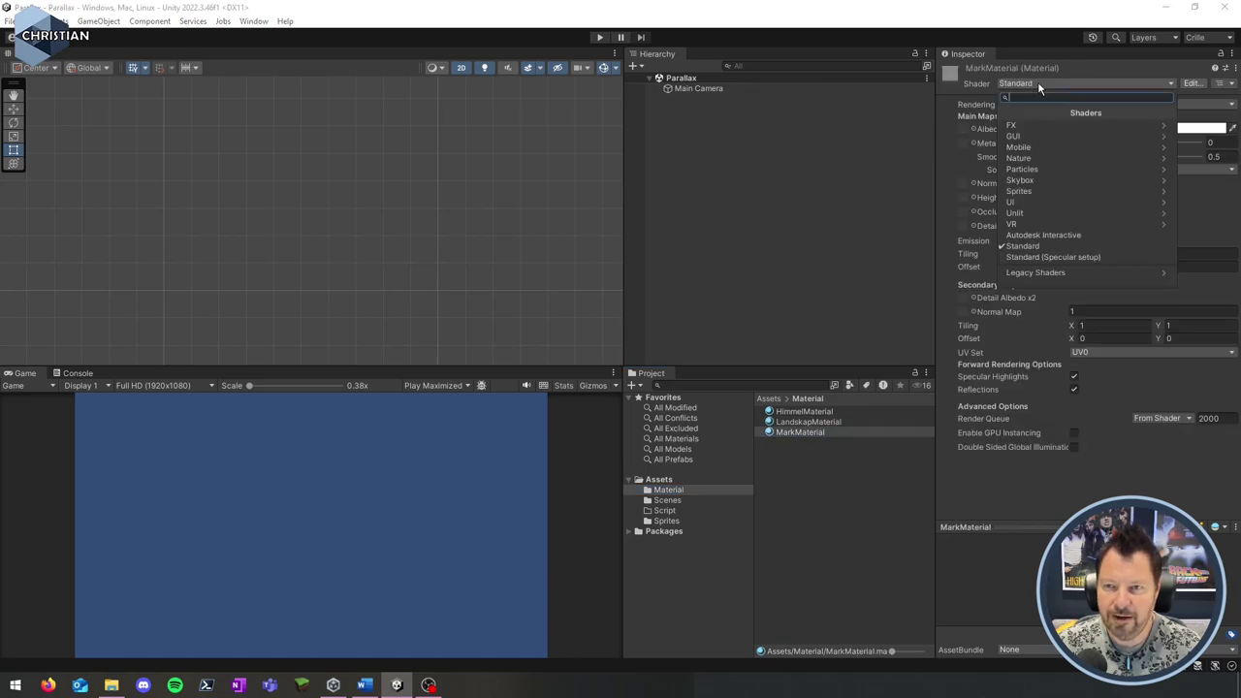
pyautogui.click(1029, 213)
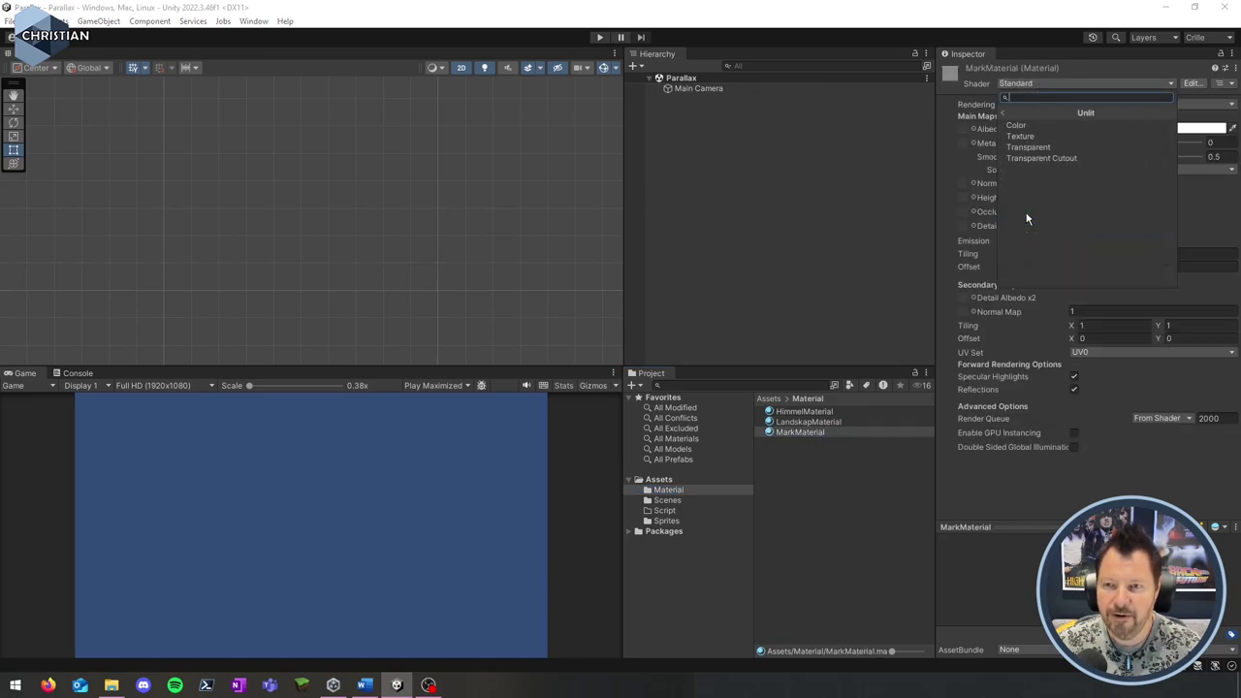
pyautogui.click(1060, 147)
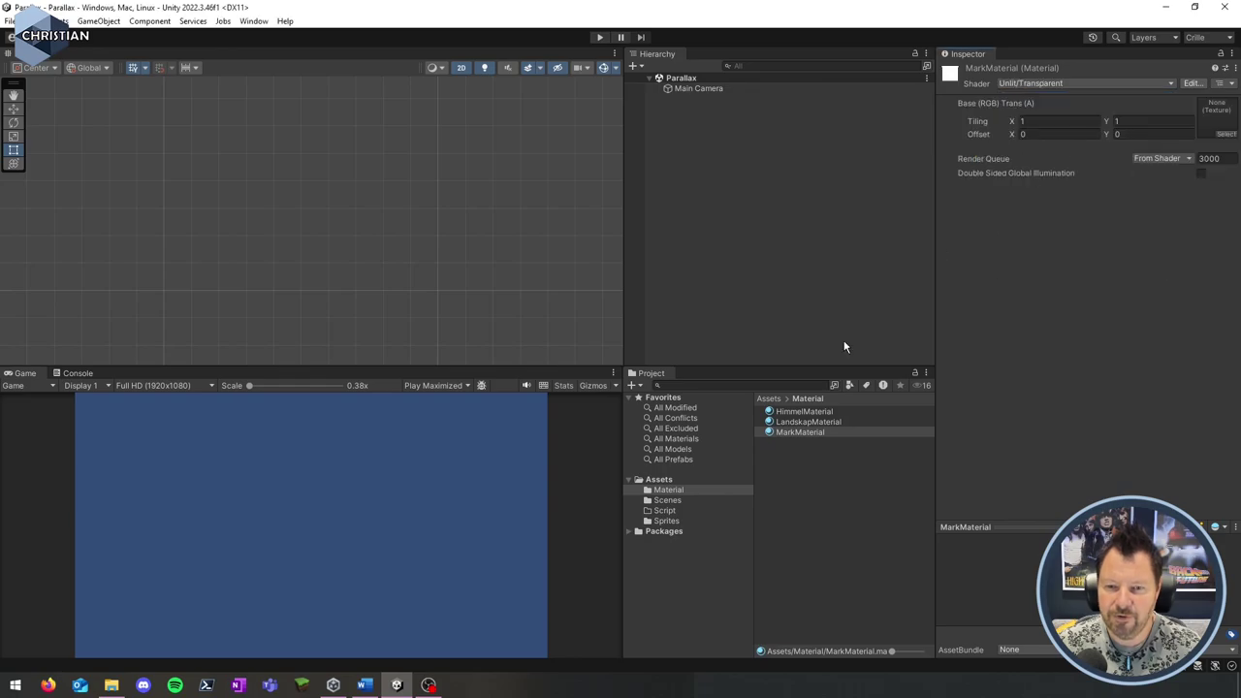
pyautogui.click(666, 521)
pyautogui.moveTo(783, 433); pyautogui.dragTo(1212, 122)
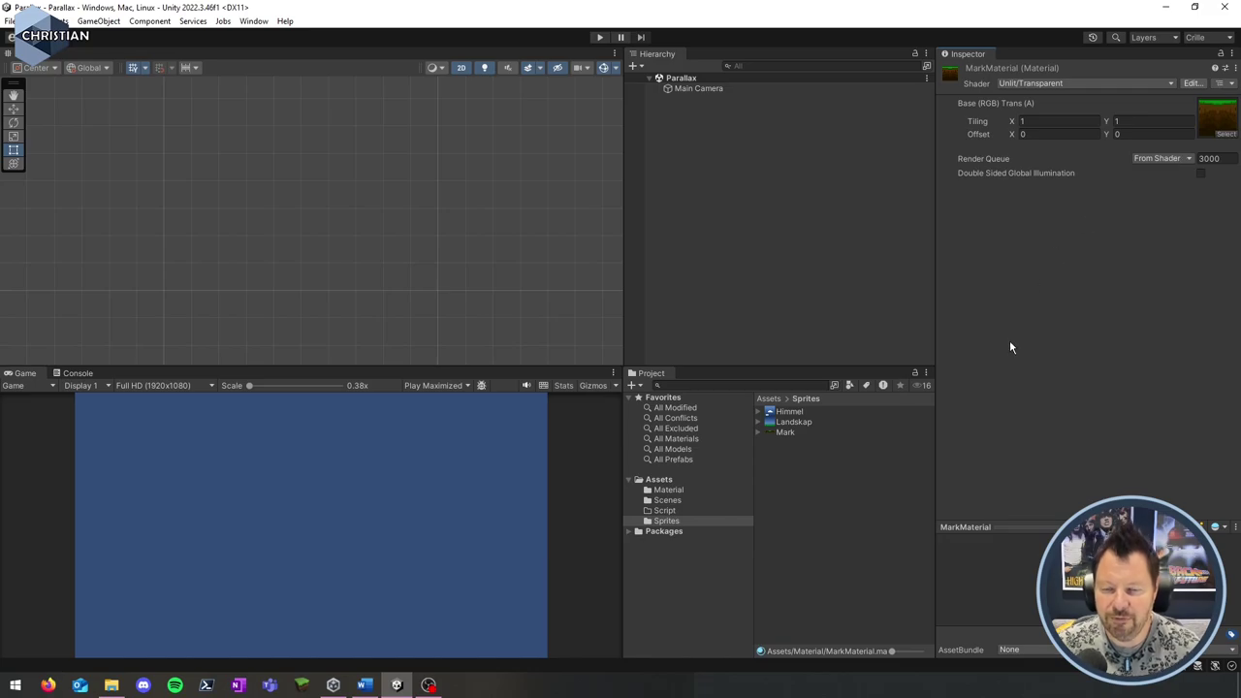
# - Check the shader and texture settings of HimmelMaterial, LandskapMaterial and MarkMaterial in turn
pyautogui.click(678, 491)
pyautogui.click(801, 412)
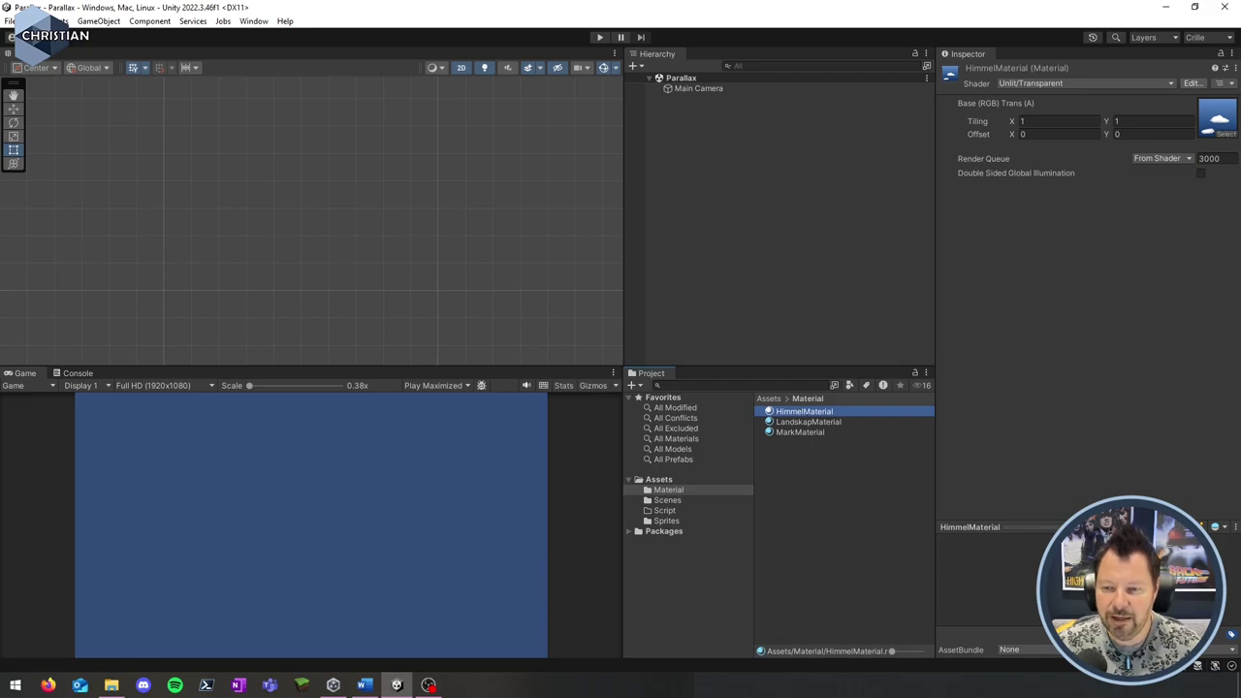
pyautogui.click(809, 423)
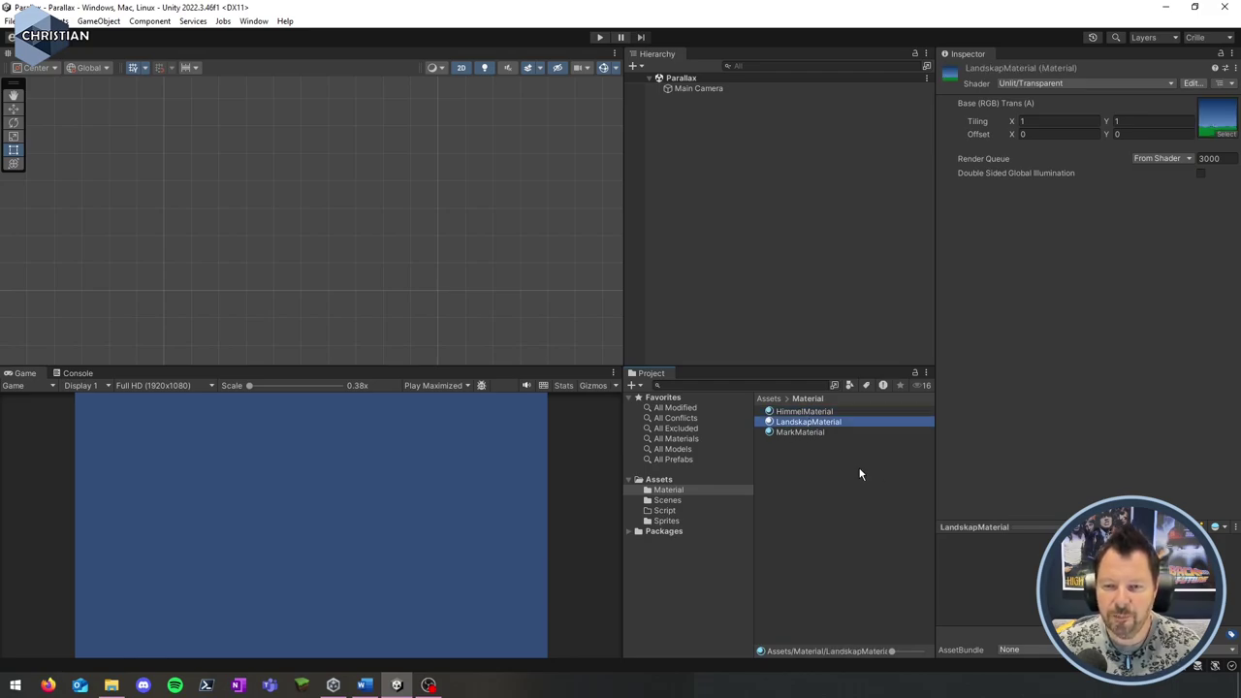
pyautogui.click(805, 433)
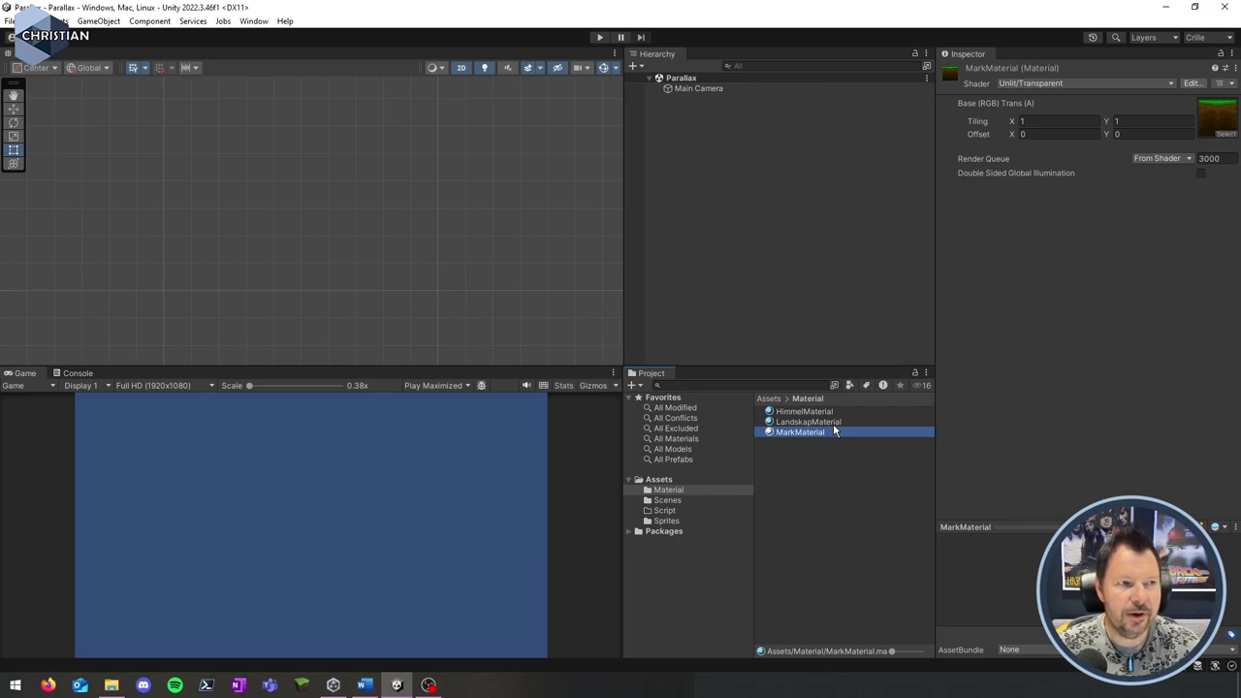
# - Create an empty object named Grafik in the Parallax scene and reset its position to 0, 0, 0
pyautogui.click(757, 207)
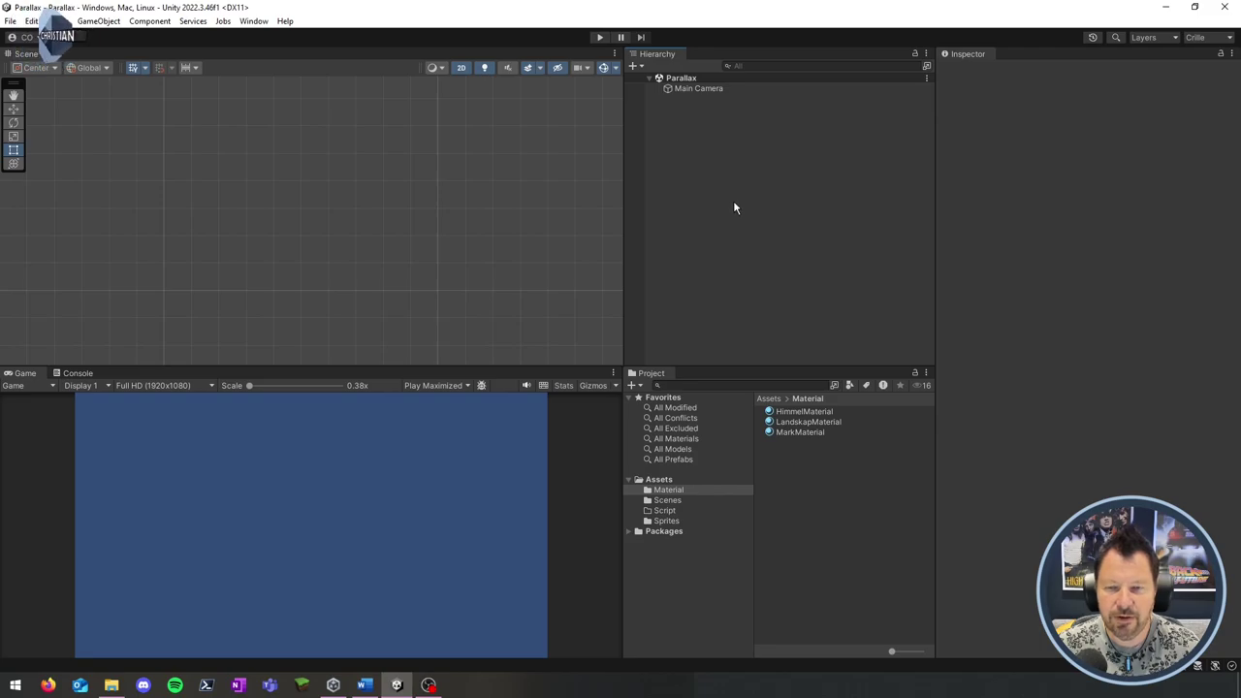
pyautogui.rightClick(734, 208)
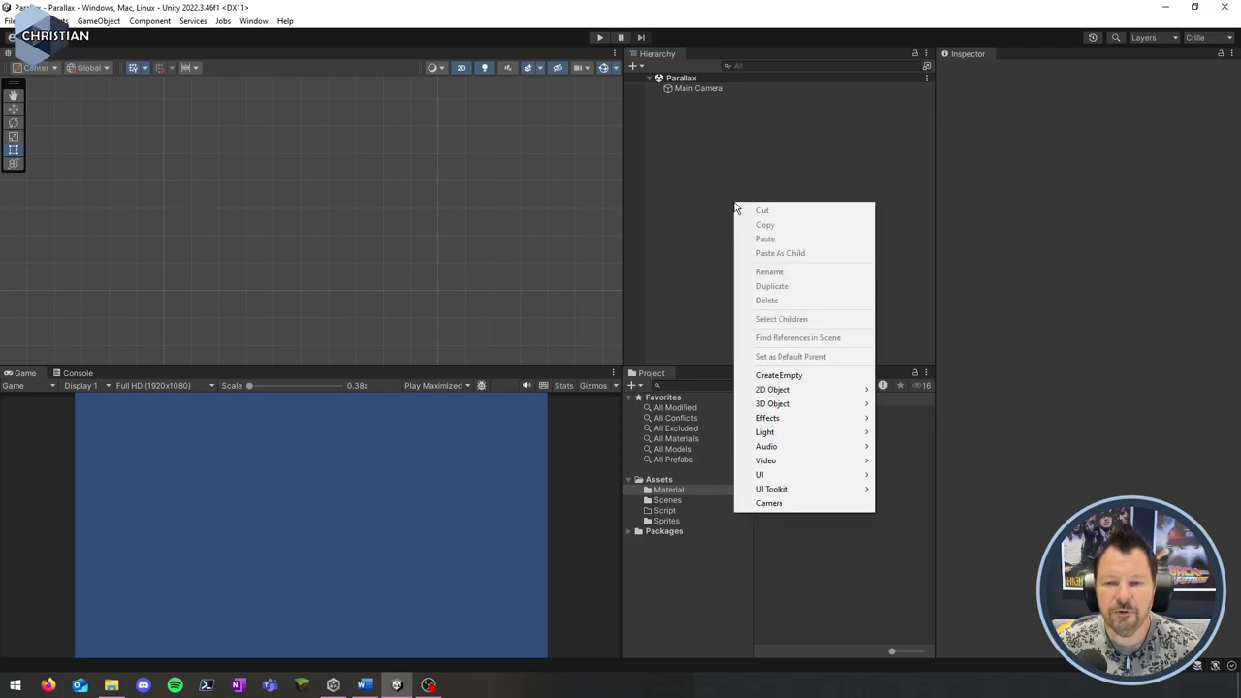
pyautogui.click(815, 369)
pyautogui.write('Grafik')
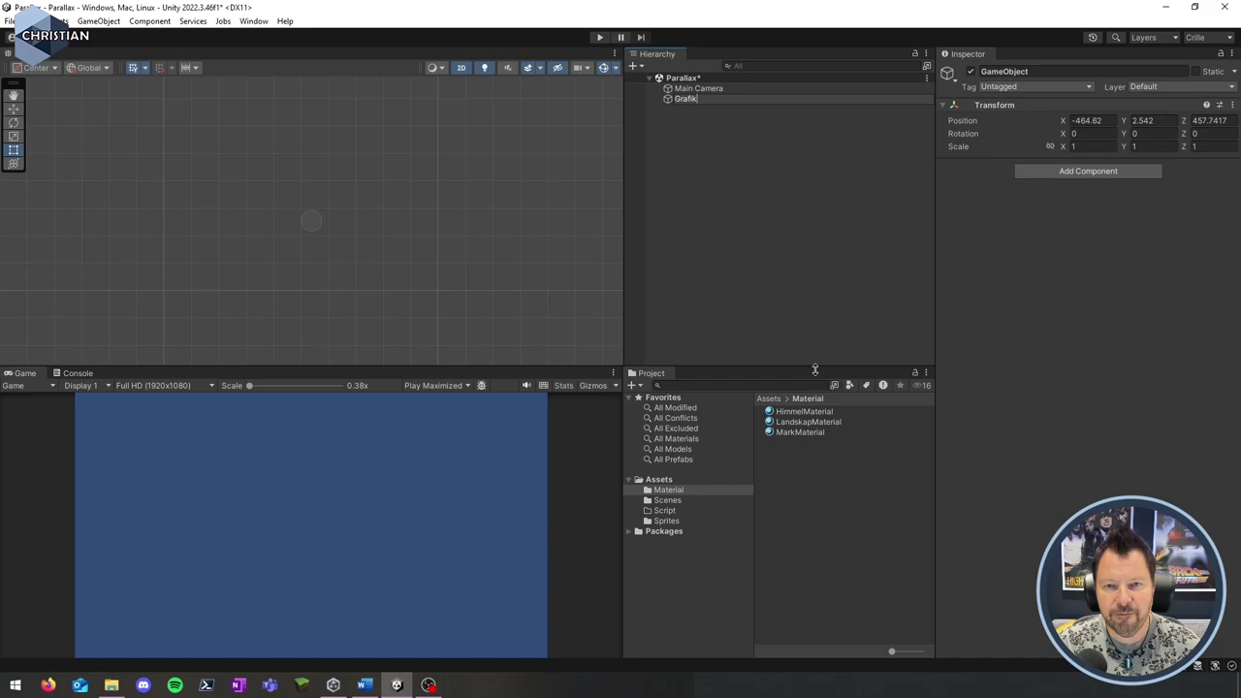
pyautogui.press('Return')
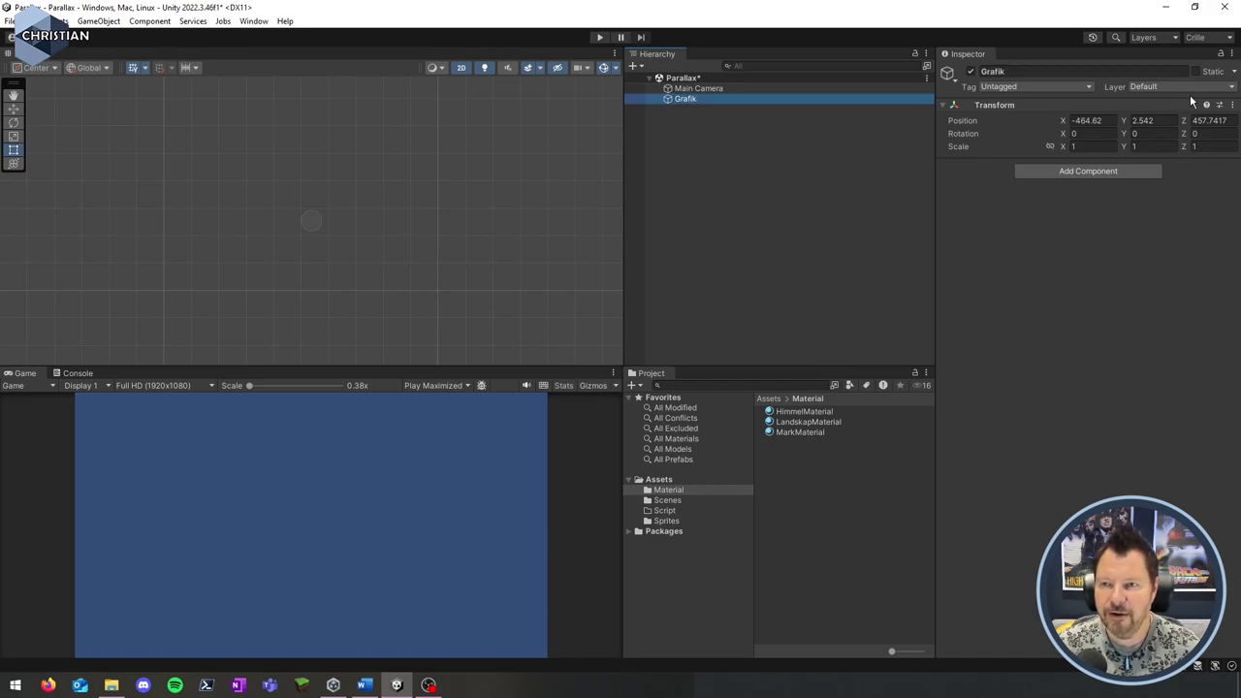
pyautogui.click(1232, 104)
pyautogui.click(1208, 118)
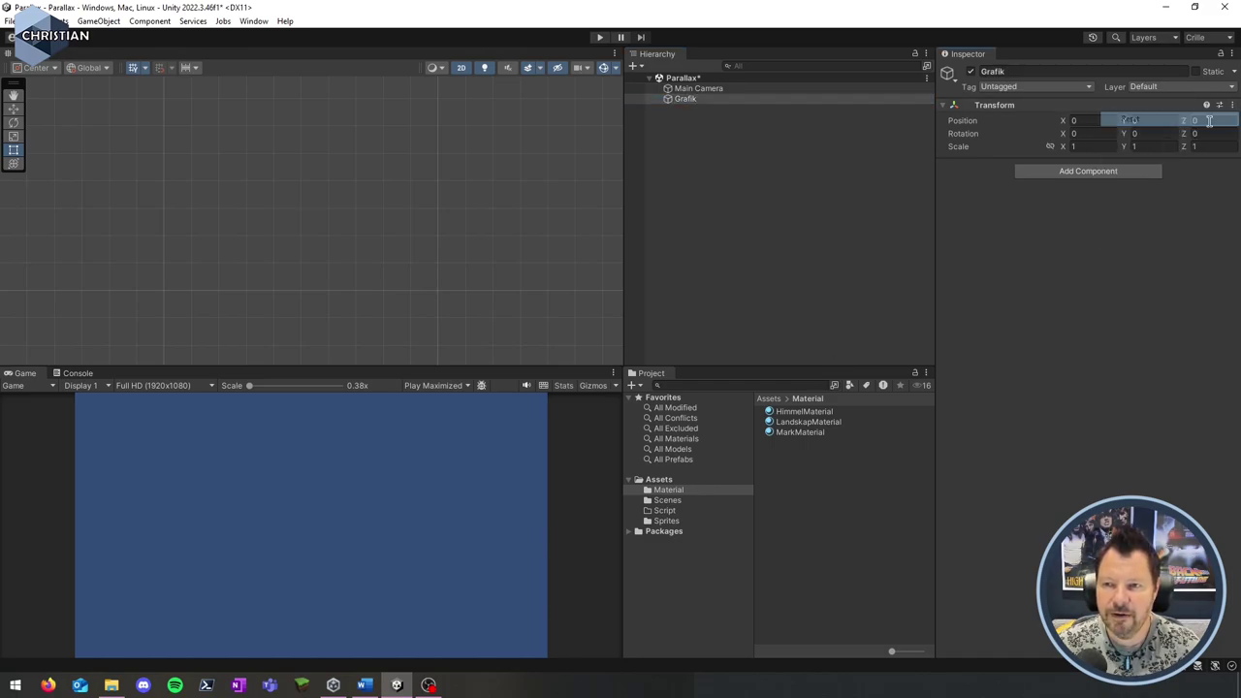
# - Create a 3D cube named Himmel in the Parallax scene
pyautogui.click(819, 201)
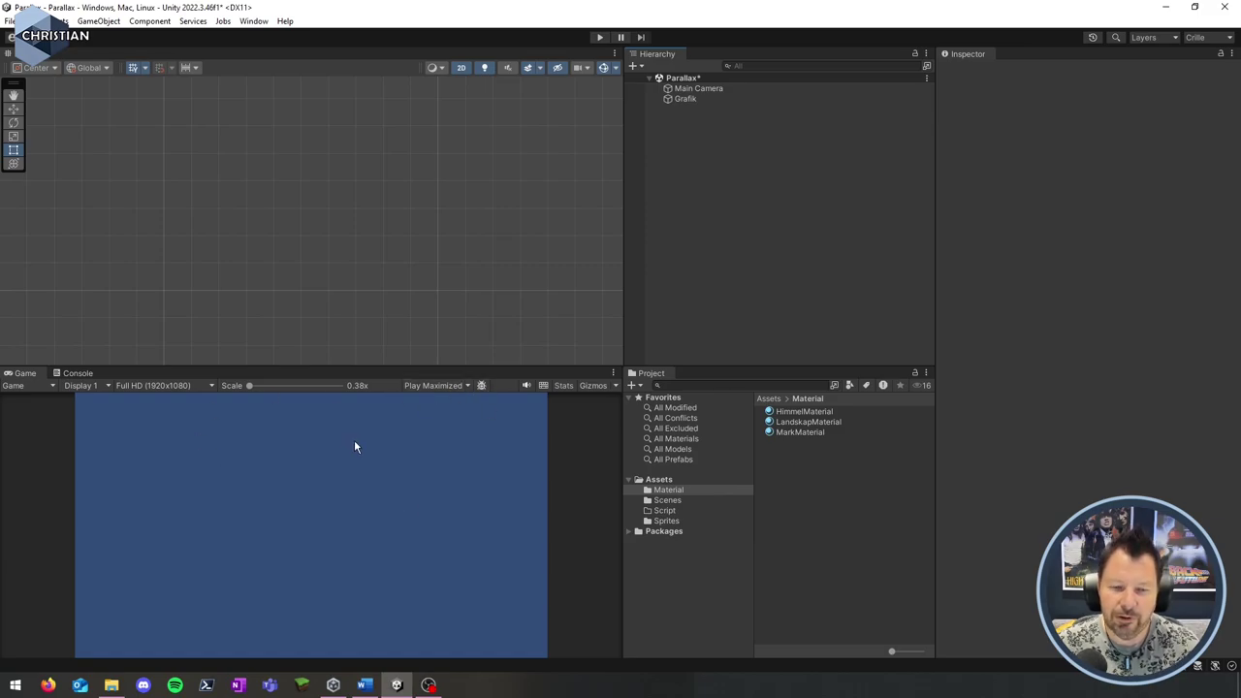
pyautogui.rightClick(729, 185)
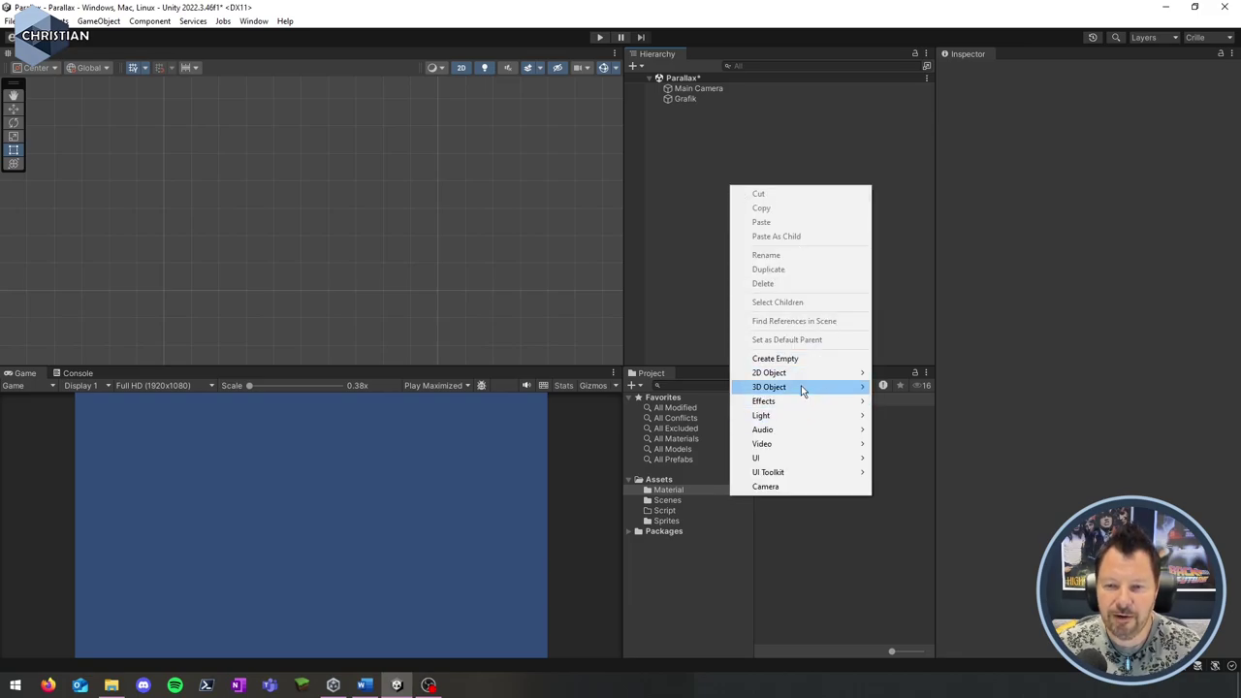
pyautogui.moveTo(803, 390)
pyautogui.click(924, 388)
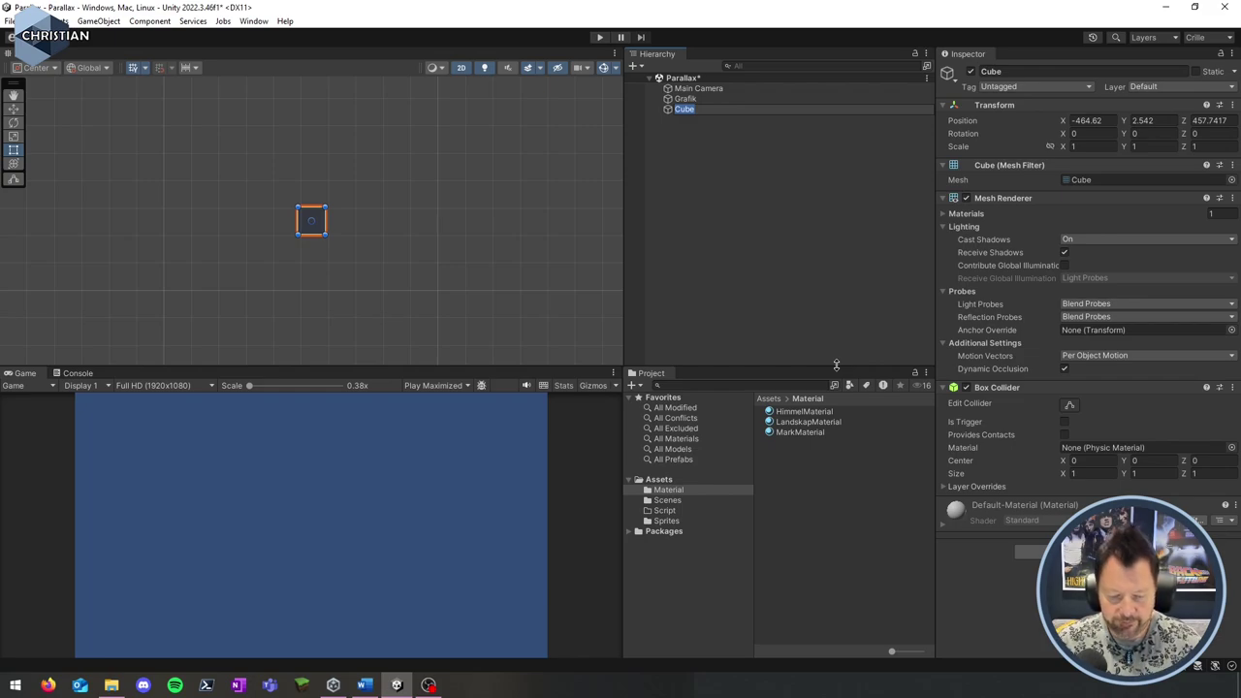
pyautogui.write('Himmel')
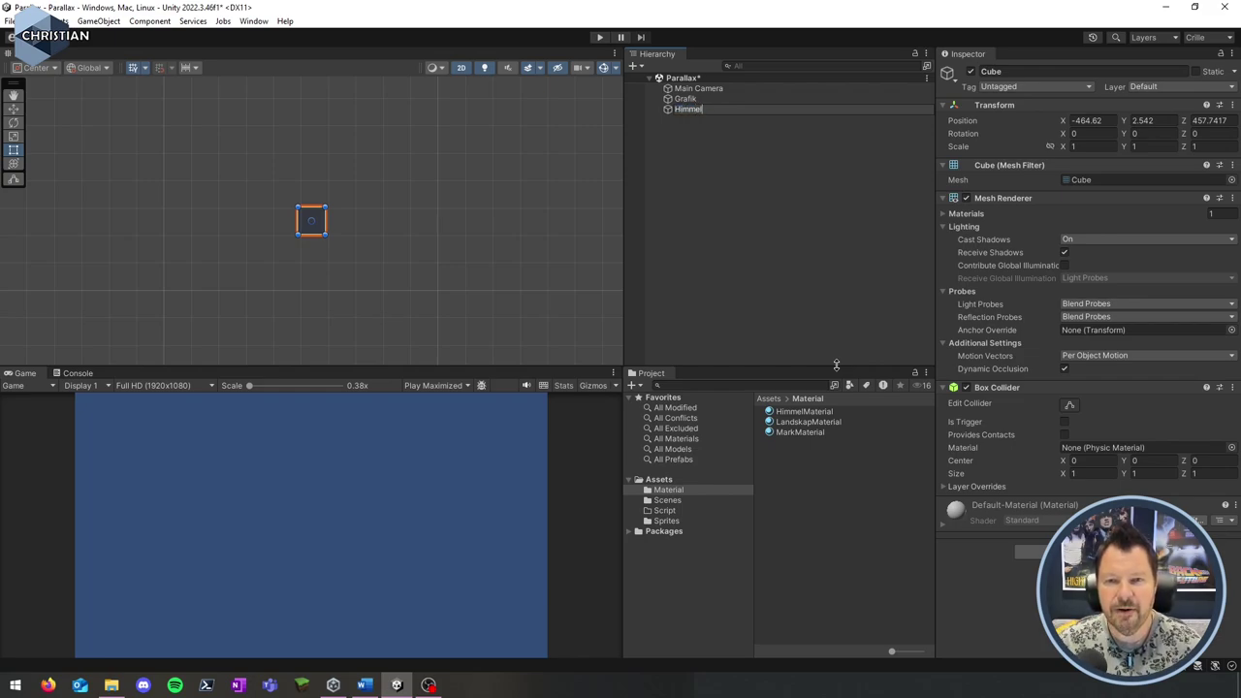
pyautogui.press('Return')
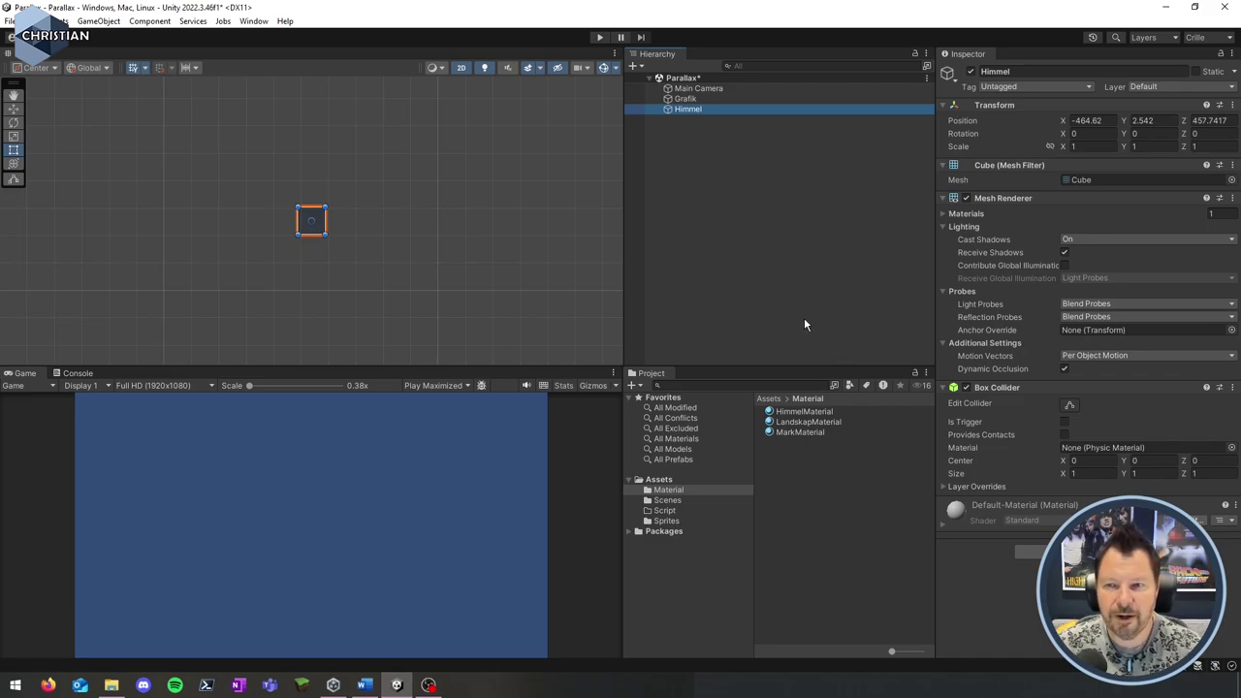
# - Reset the Himmel cube's transform and make the cube a child of Grafik
pyautogui.click(1232, 105)
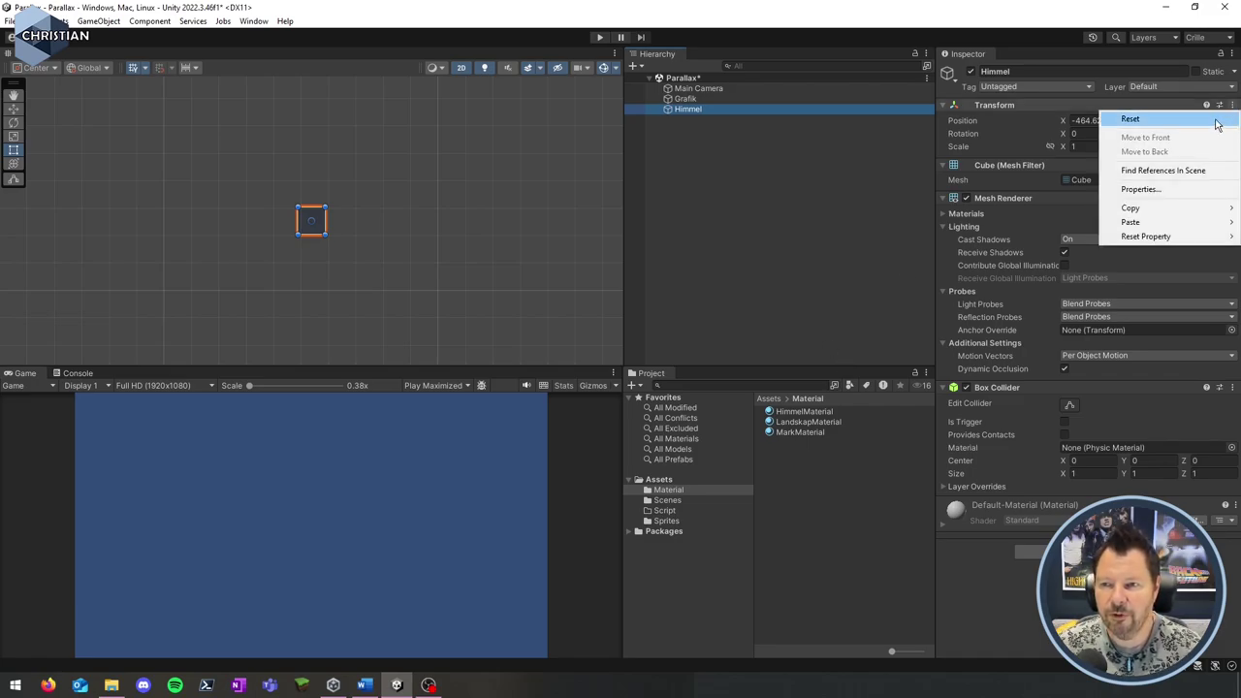
pyautogui.click(1218, 122)
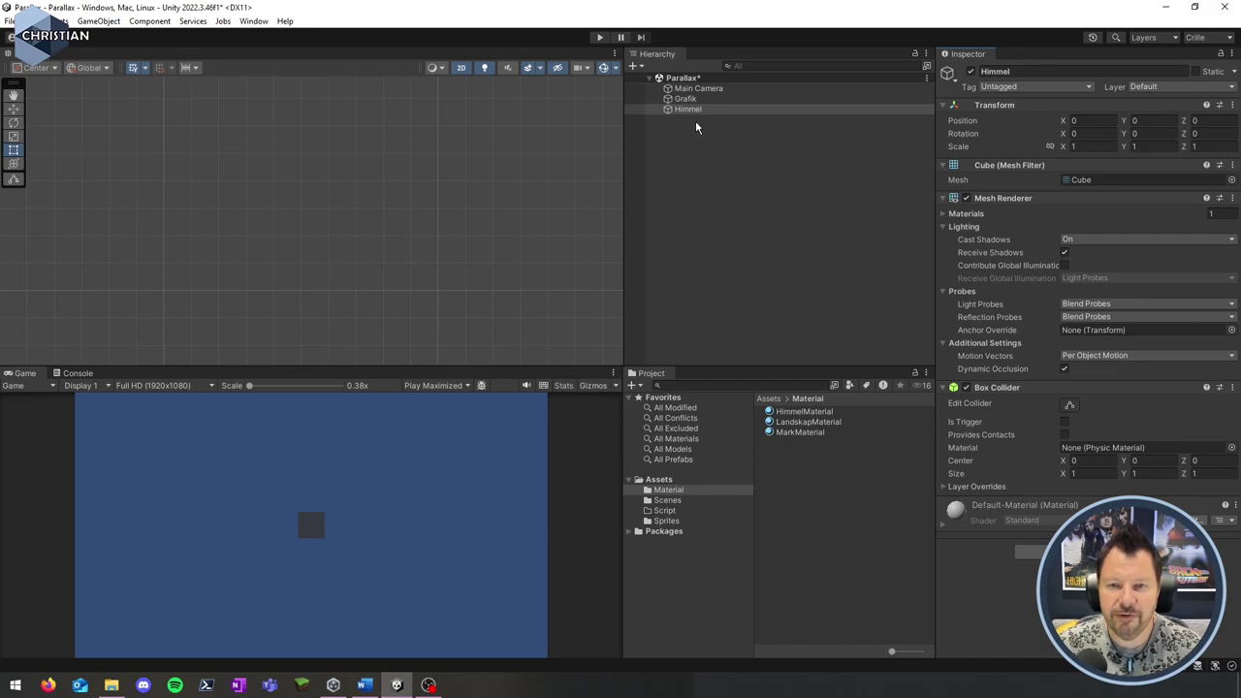
pyautogui.moveTo(688, 112); pyautogui.dragTo(694, 101)
pyautogui.click(723, 100)
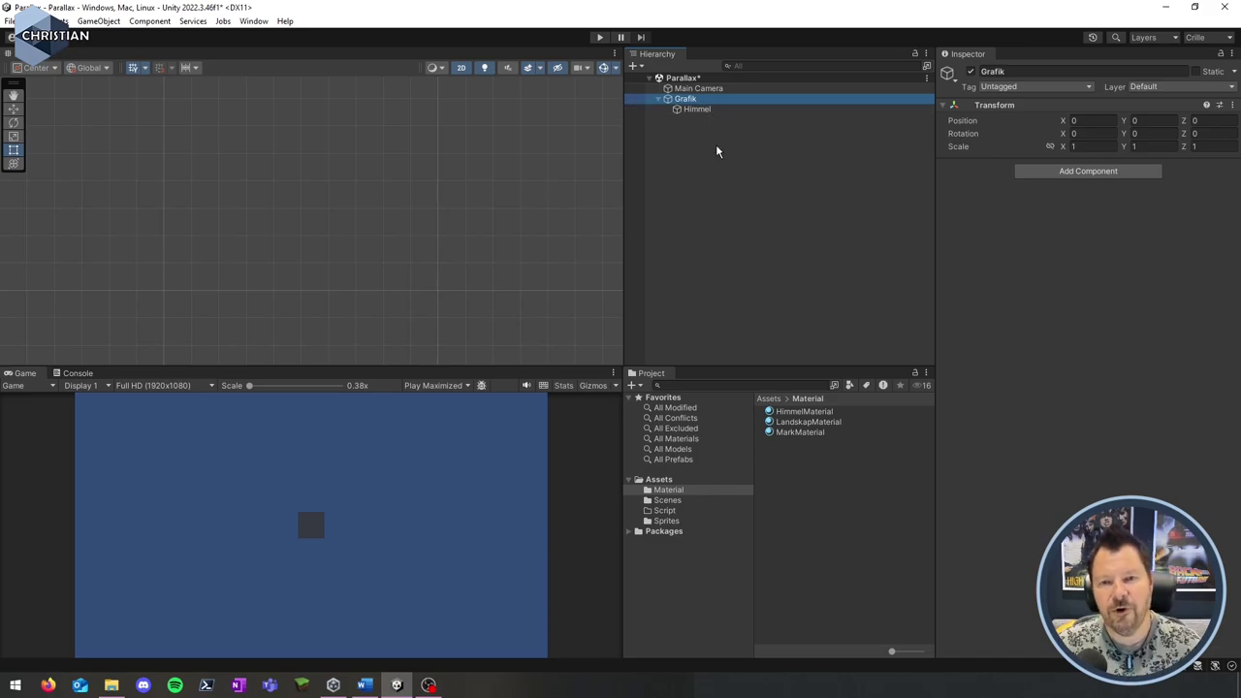
# - Remove the Box Collider component from Himmel and check the material list of its Mesh Renderer
pyautogui.click(711, 109)
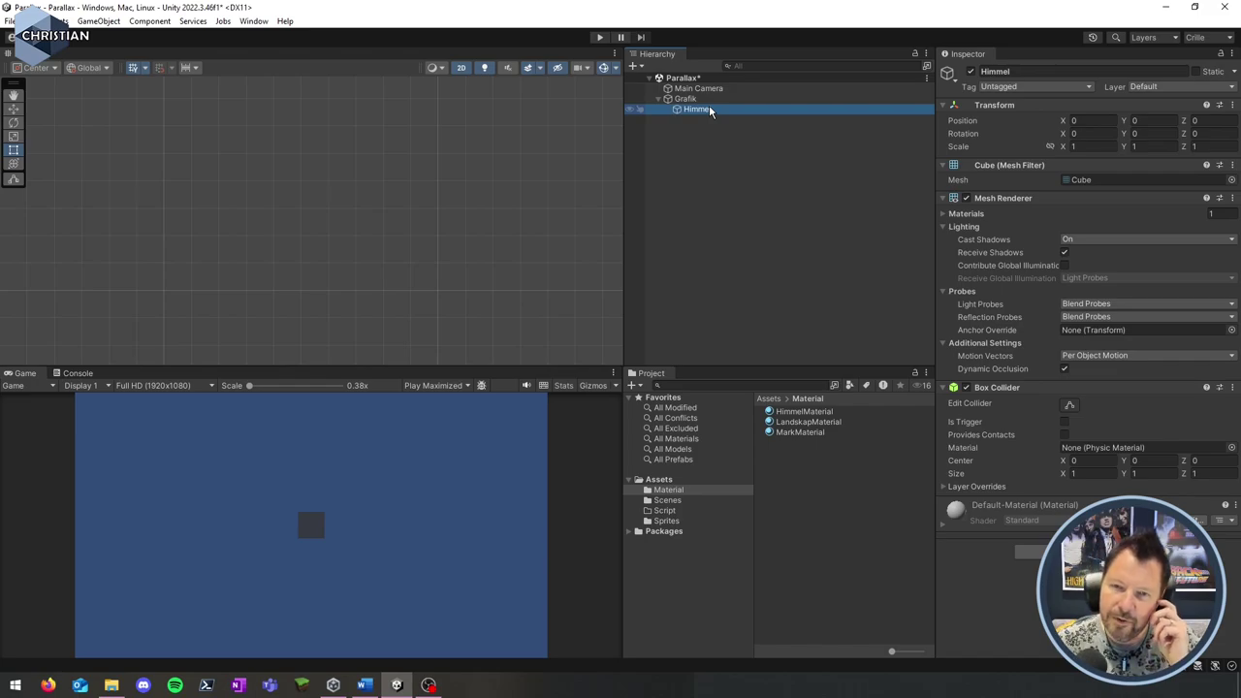
pyautogui.click(1233, 388)
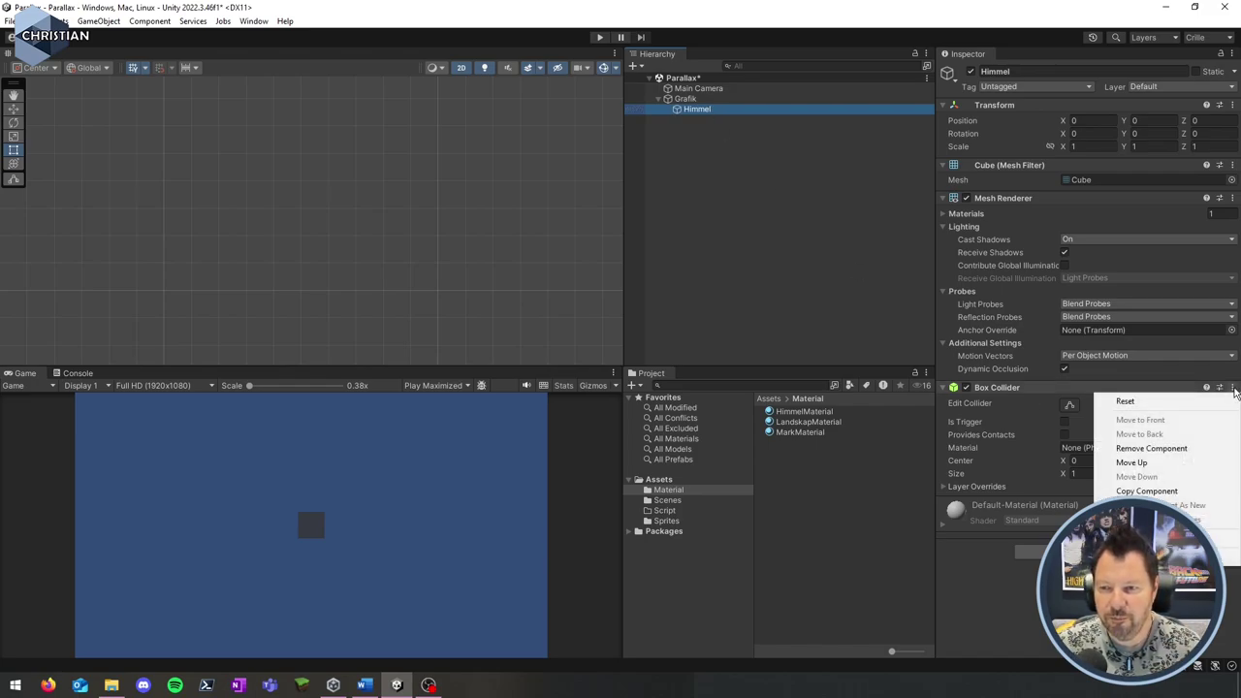
pyautogui.click(1151, 449)
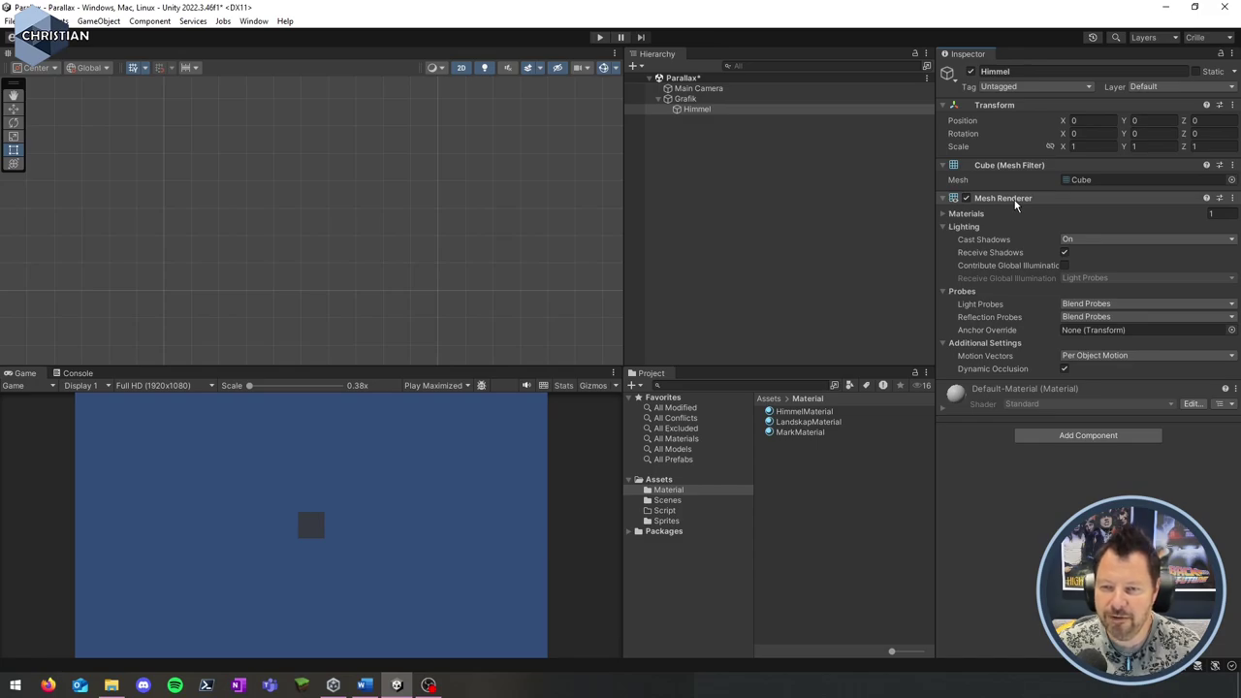
pyautogui.click(944, 215)
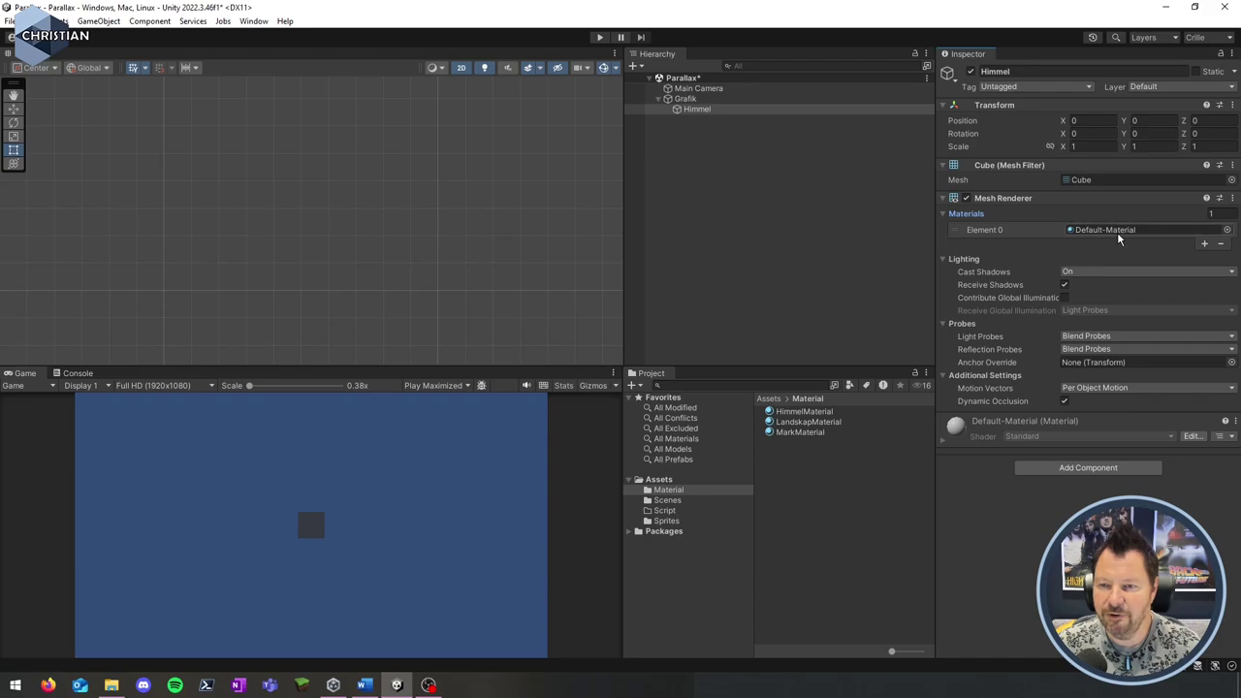
pyautogui.click(946, 217)
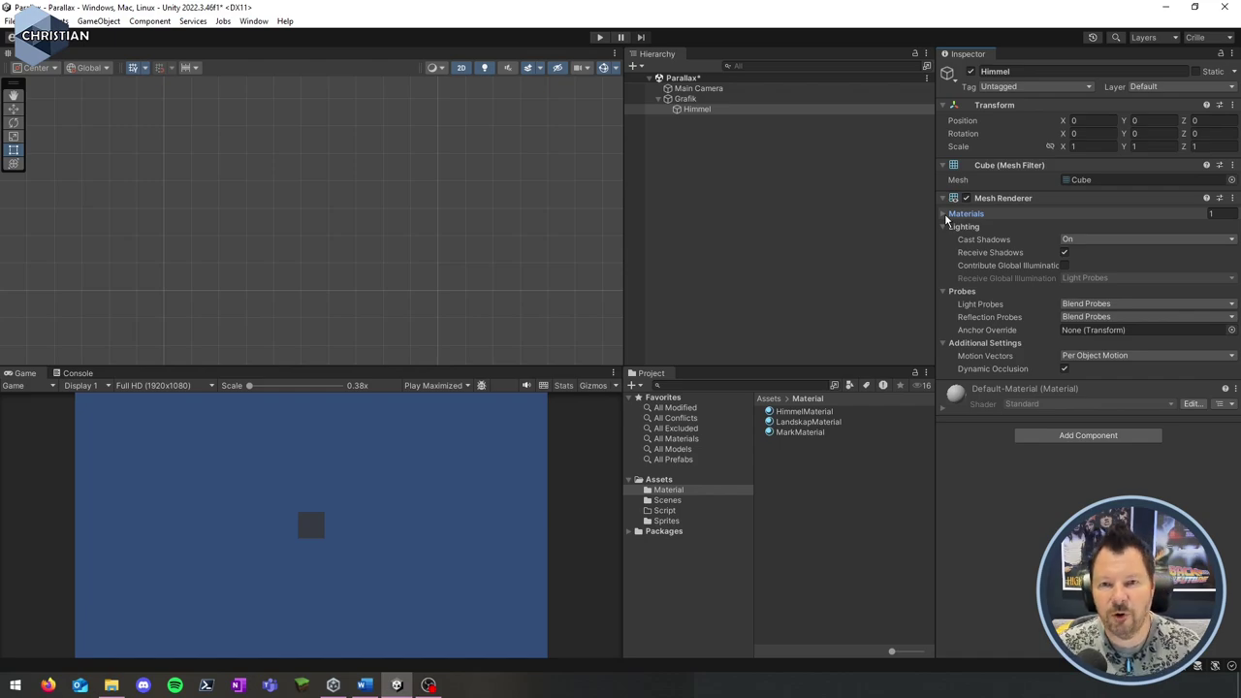
# - Duplicate the Himmel cube twice inside Grafik
pyautogui.click(763, 225)
pyautogui.click(719, 109)
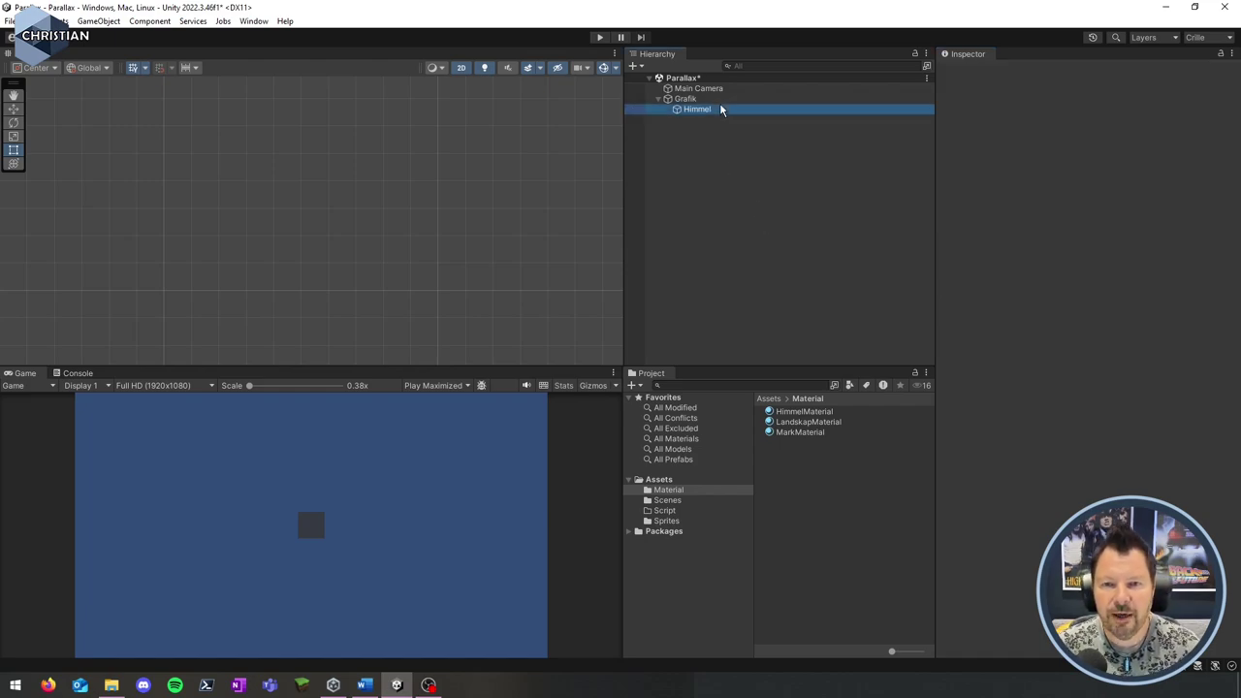
pyautogui.hotkey('ctrl', 'd')
pyautogui.hotkey('ctrl', 'd')
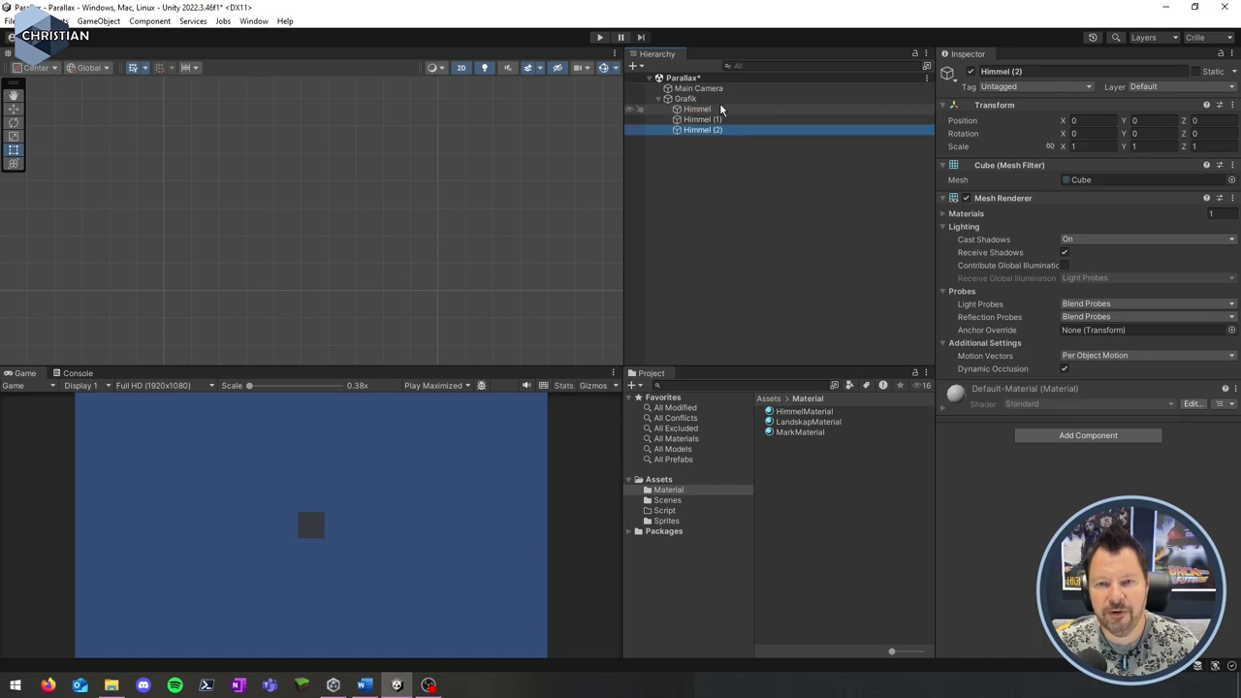
# - Rename the two Himmel copies as Landskap and Mark
pyautogui.click(739, 121)
pyautogui.press('F2')
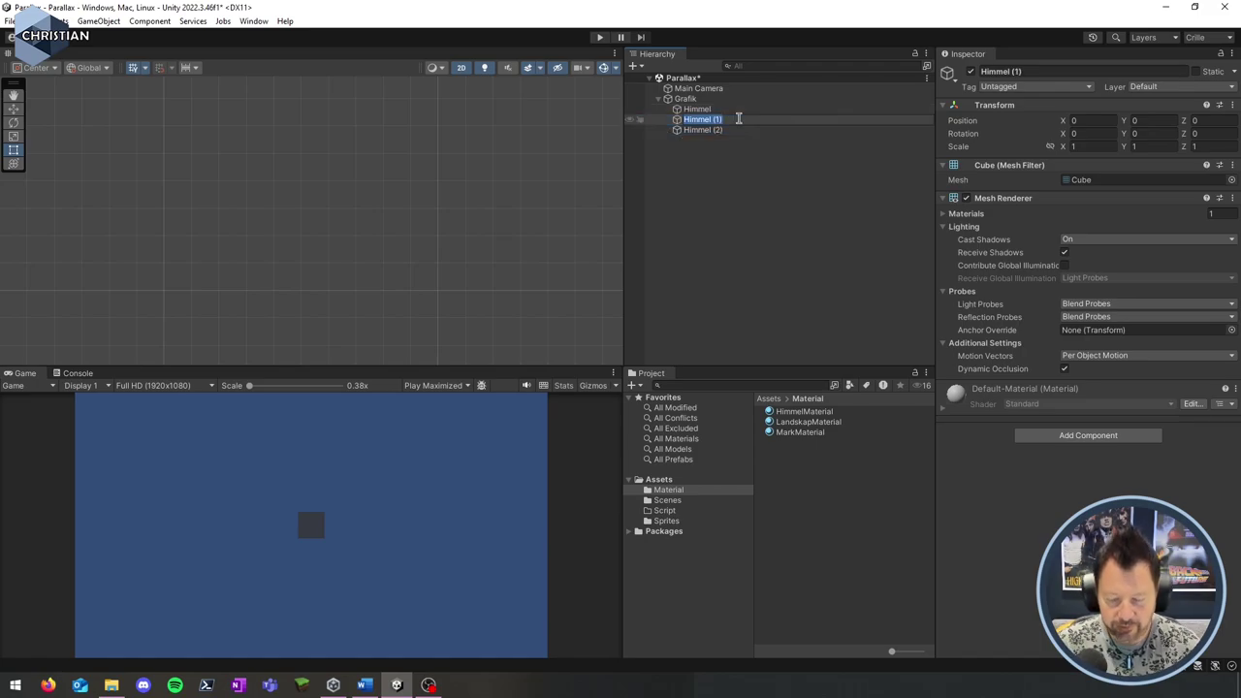
pyautogui.write('Lands')
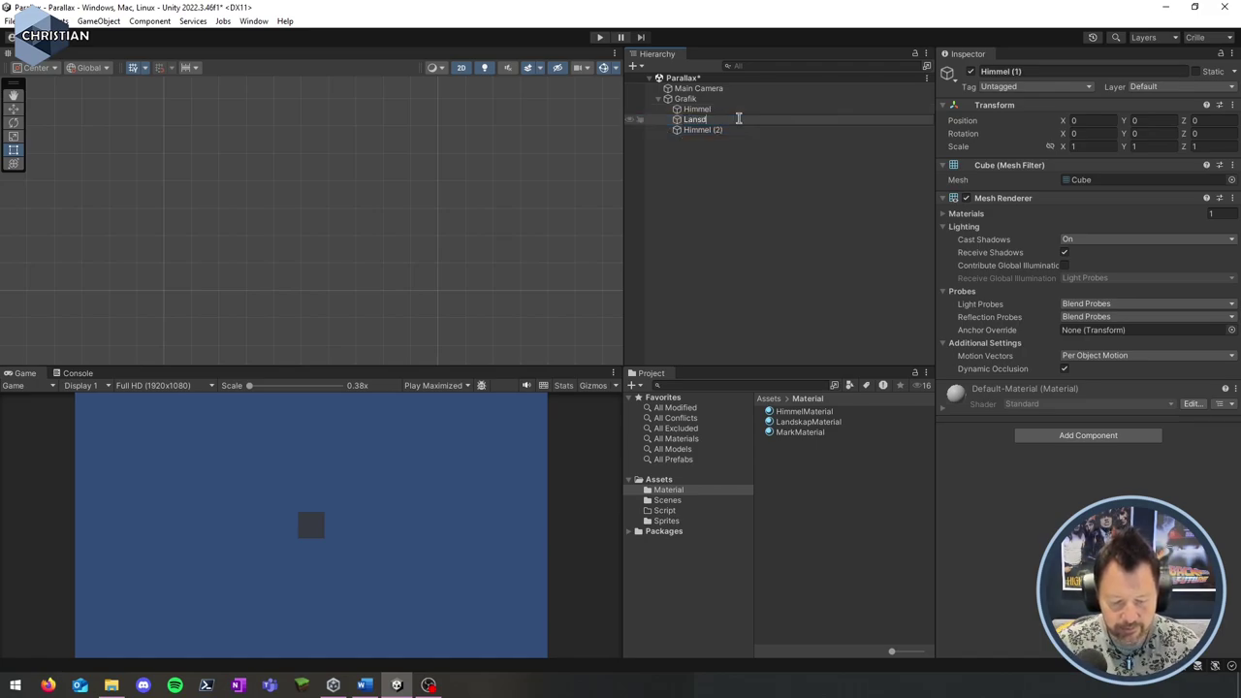
pyautogui.write('kap')
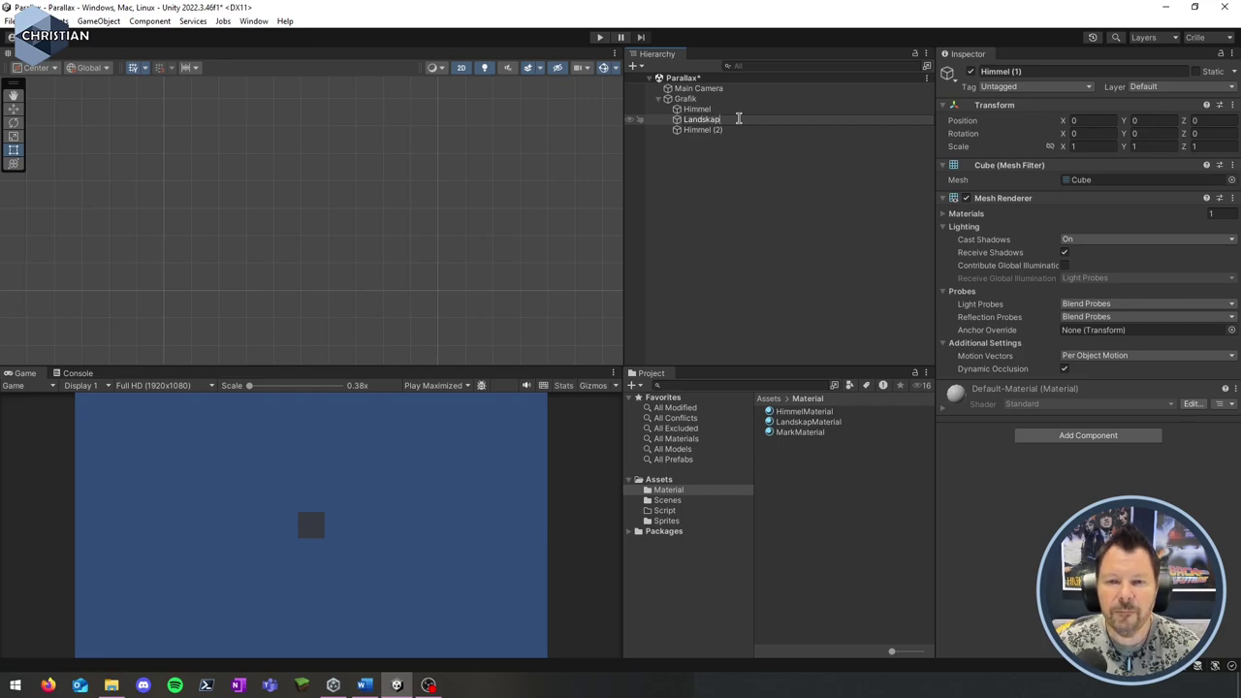
pyautogui.press('Return')
pyautogui.press('Down')
pyautogui.press('F2')
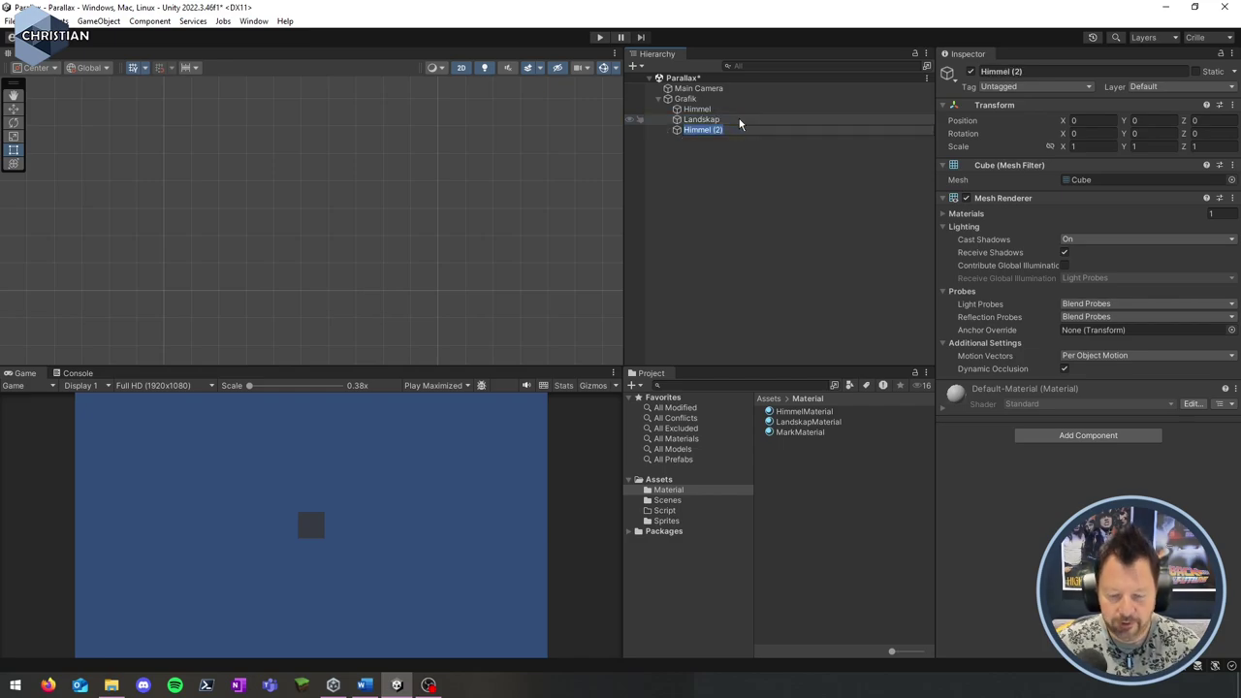
pyautogui.write('Mark')
pyautogui.press('Return')
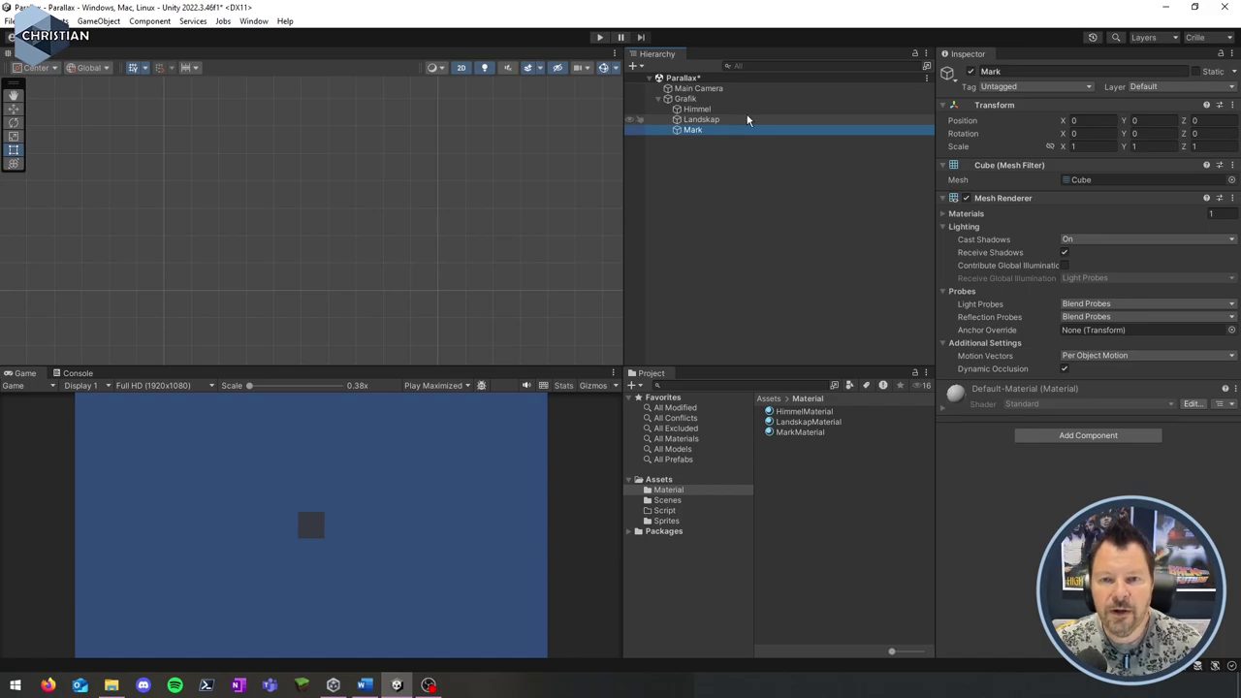
# - Set the Himmel cube's Y position to 4
pyautogui.click(719, 110)
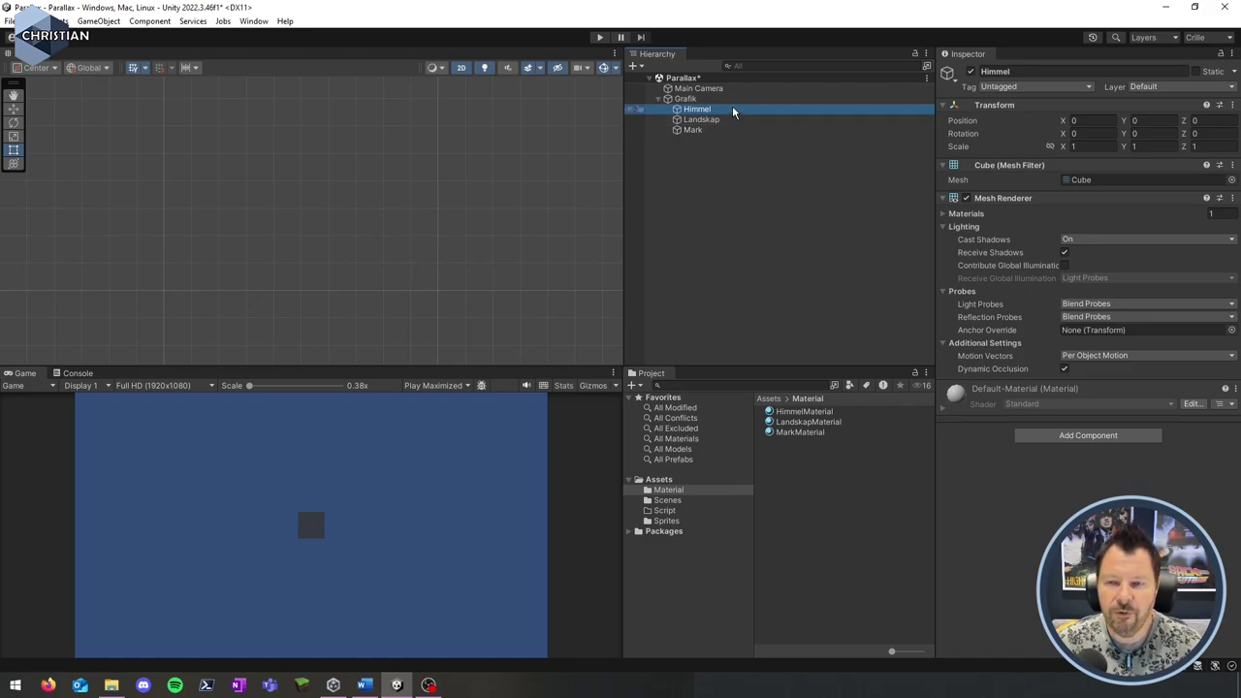
pyautogui.click(732, 109)
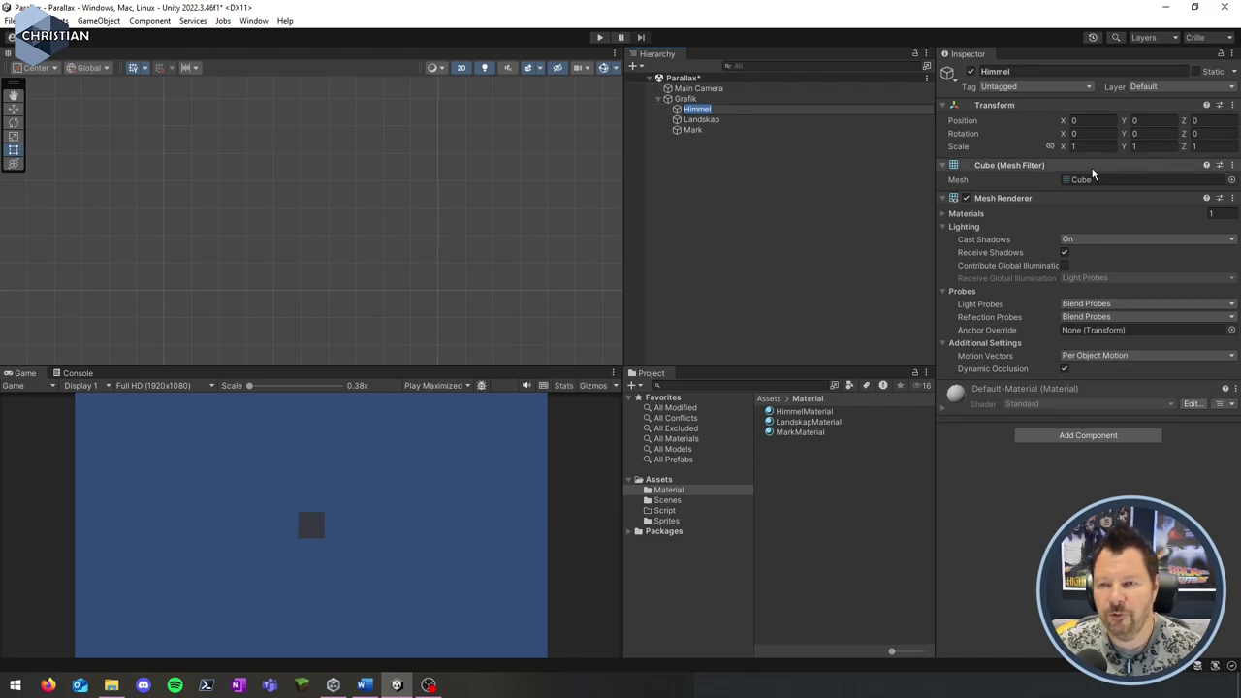
pyautogui.click(1127, 122)
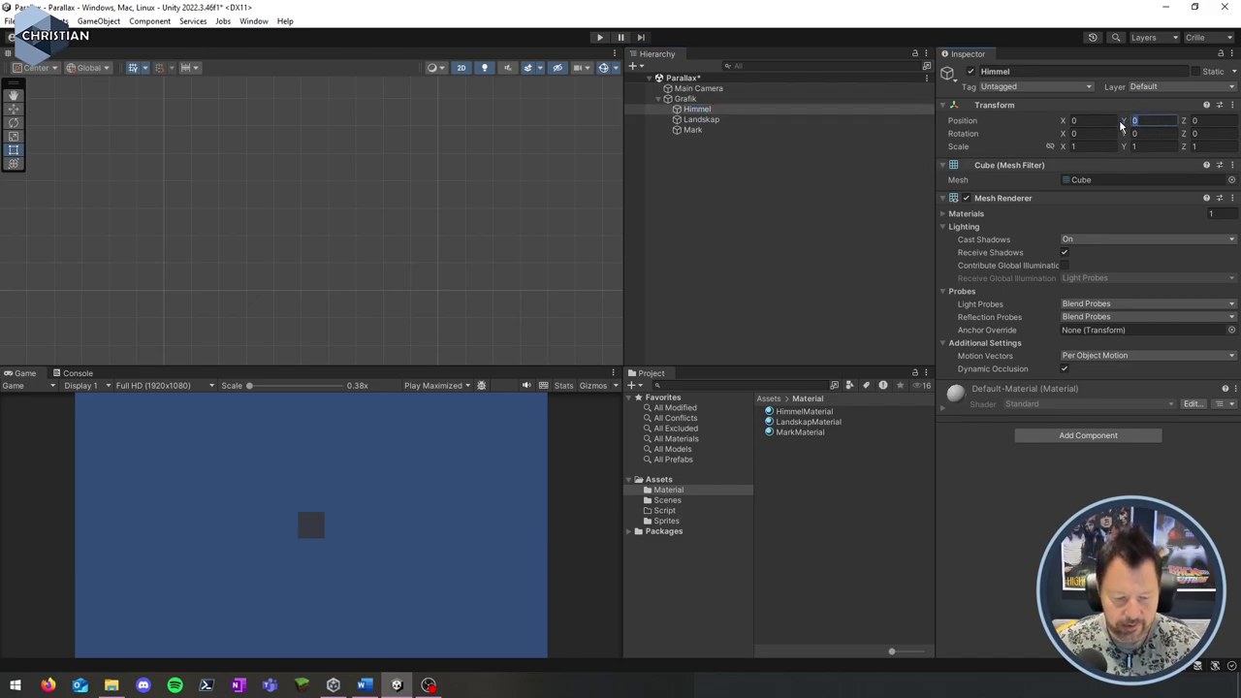
pyautogui.write('4')
pyautogui.press('Tab')
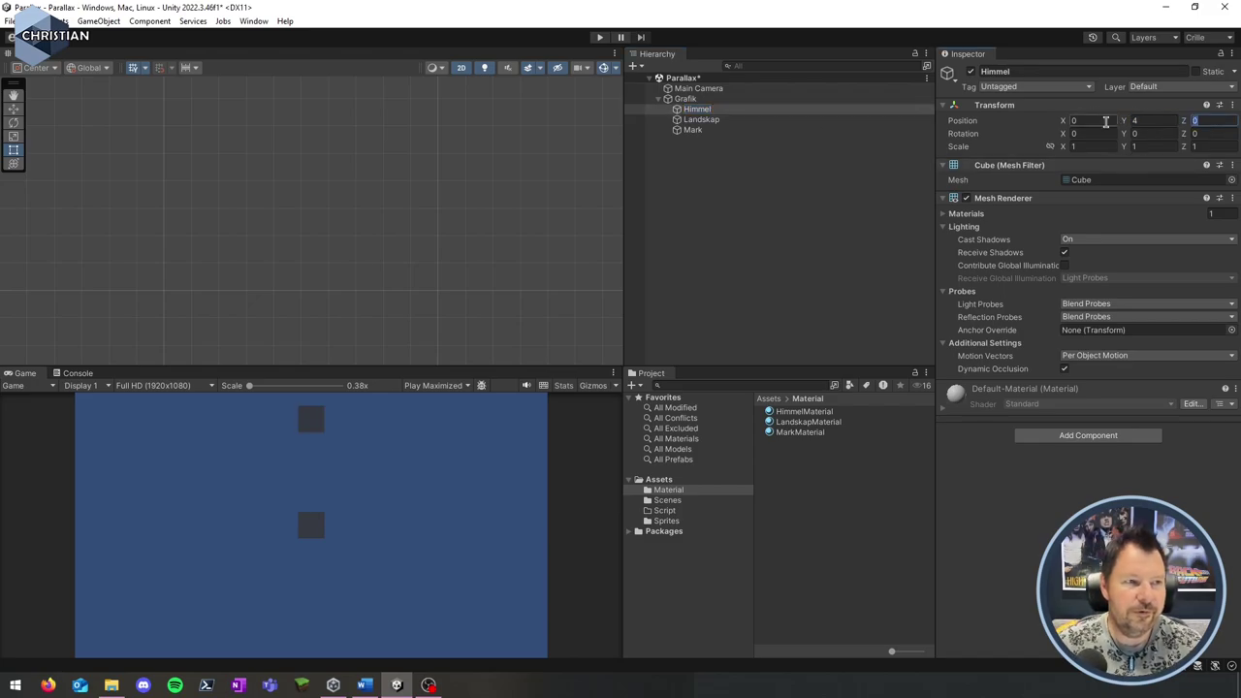
# - Set Himmel's scale to 20 in X and -5 in Y, and apply HimmelMaterial to it
pyautogui.click(1086, 146)
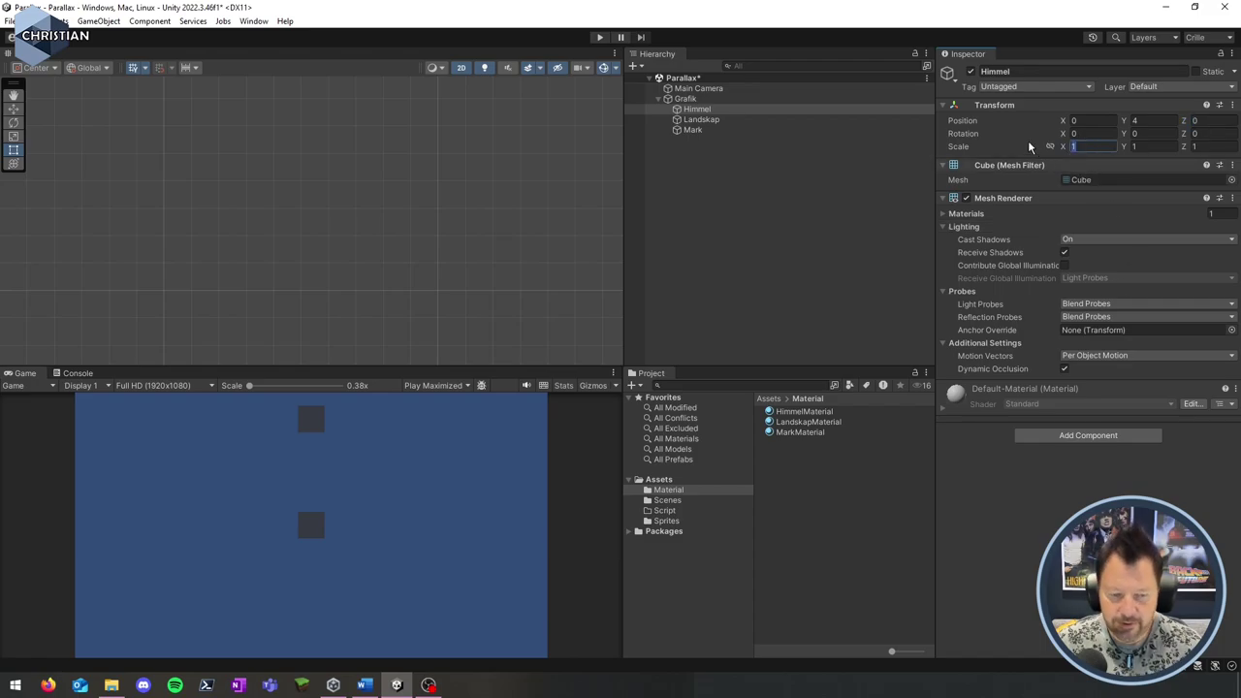
pyautogui.write('20')
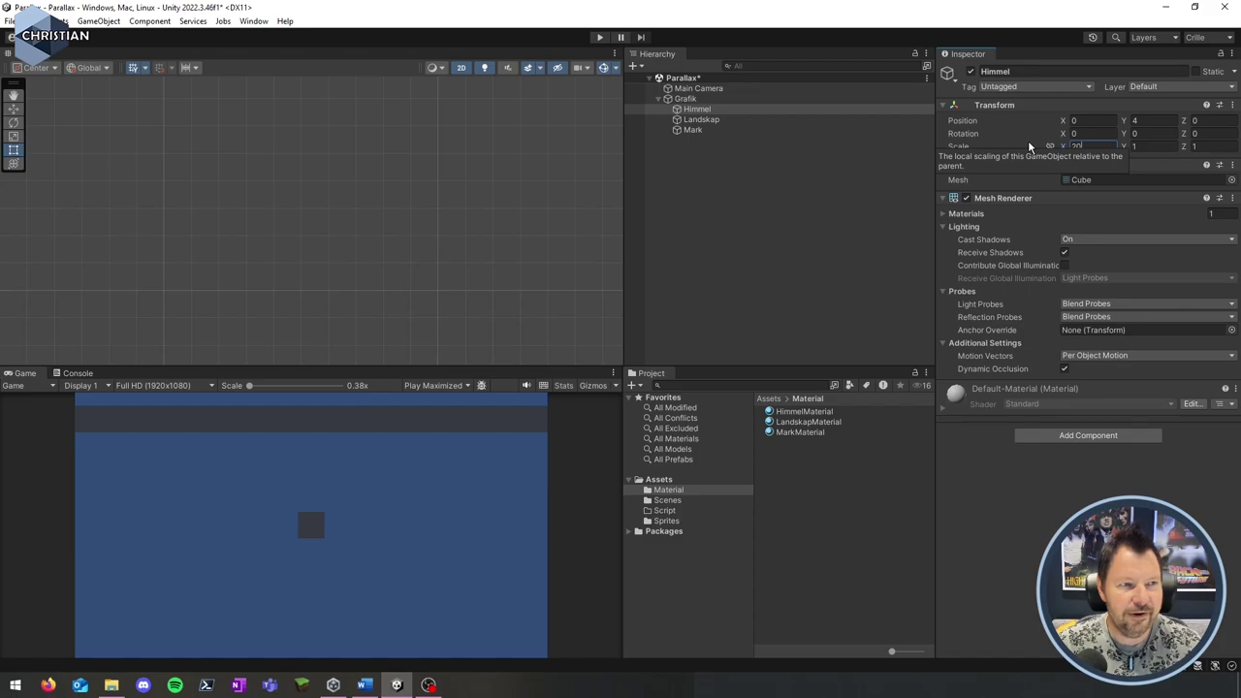
pyautogui.press('Tab')
pyautogui.write('-5')
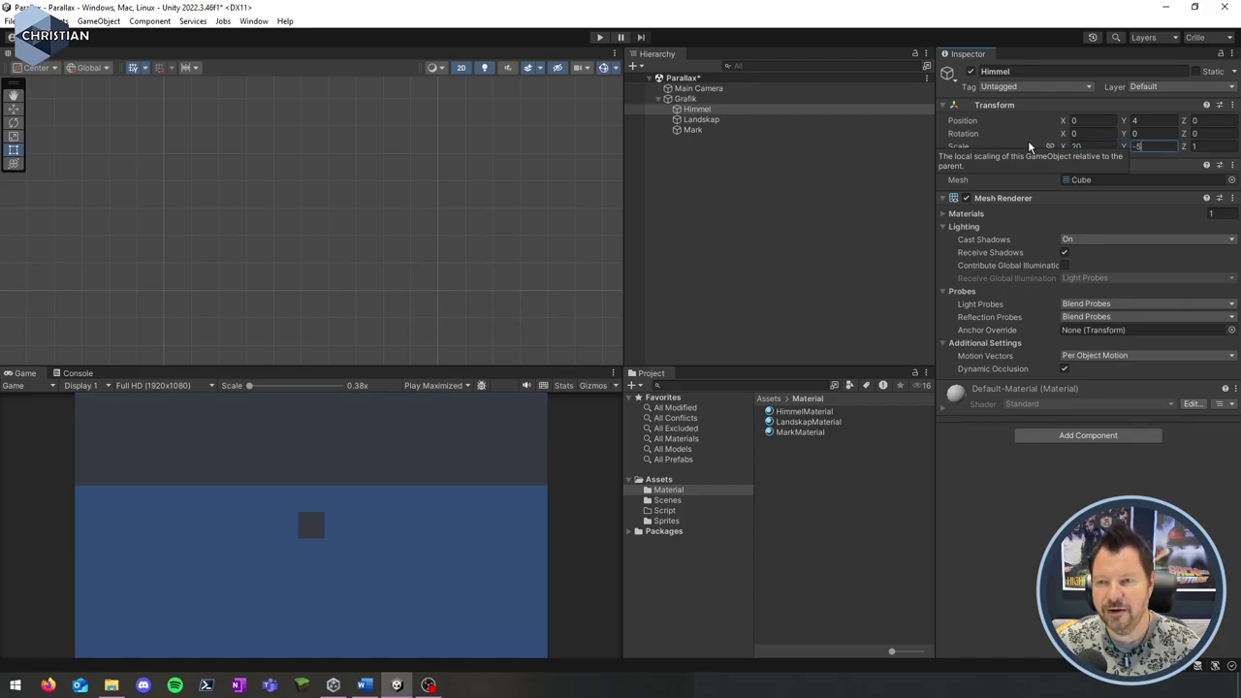
pyautogui.press('Tab')
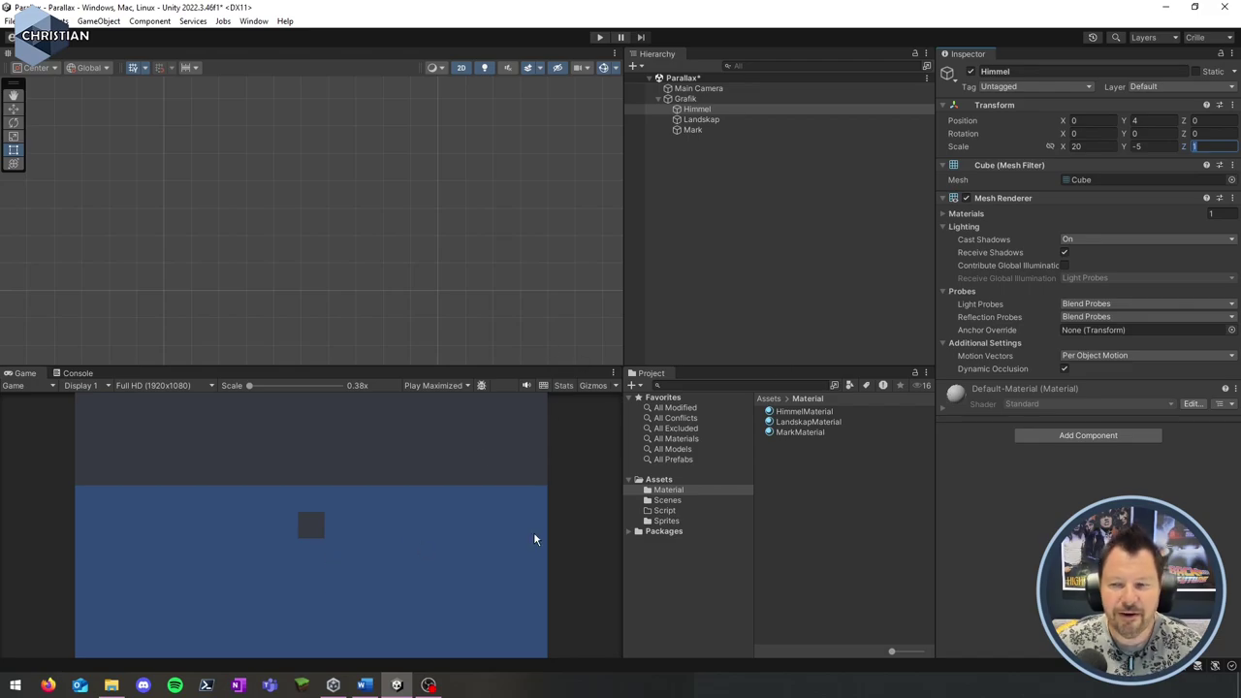
pyautogui.click(726, 110)
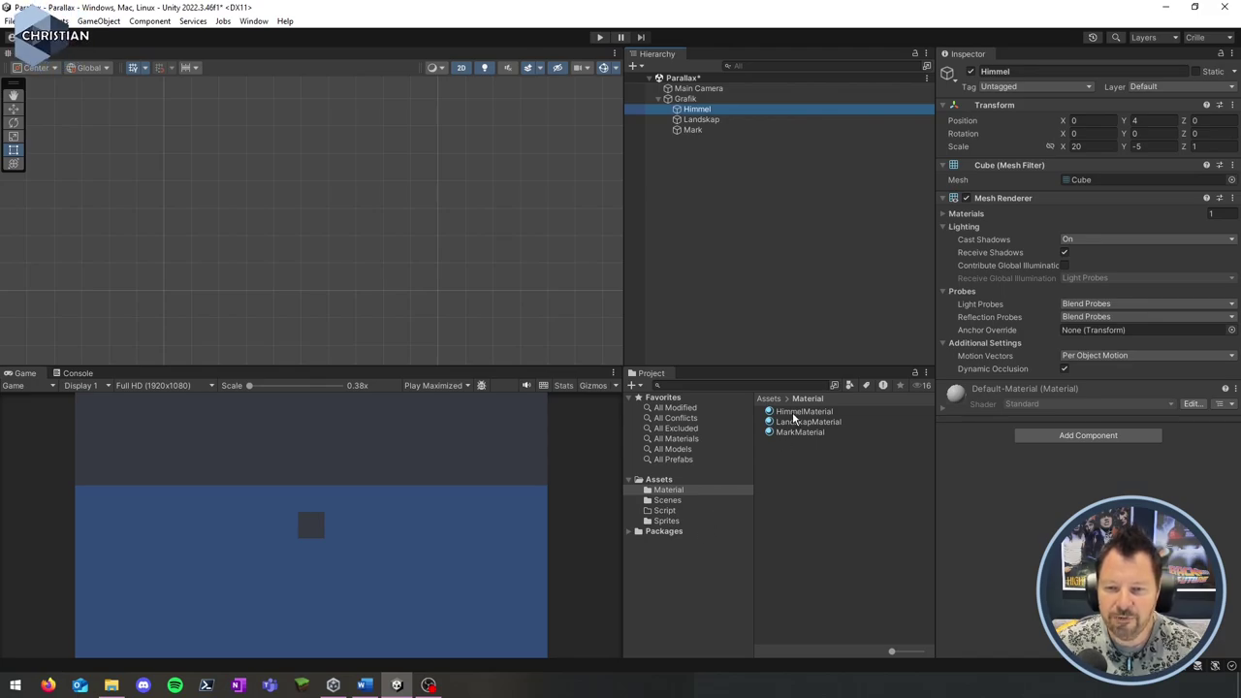
pyautogui.moveTo(793, 419); pyautogui.dragTo(1222, 482)
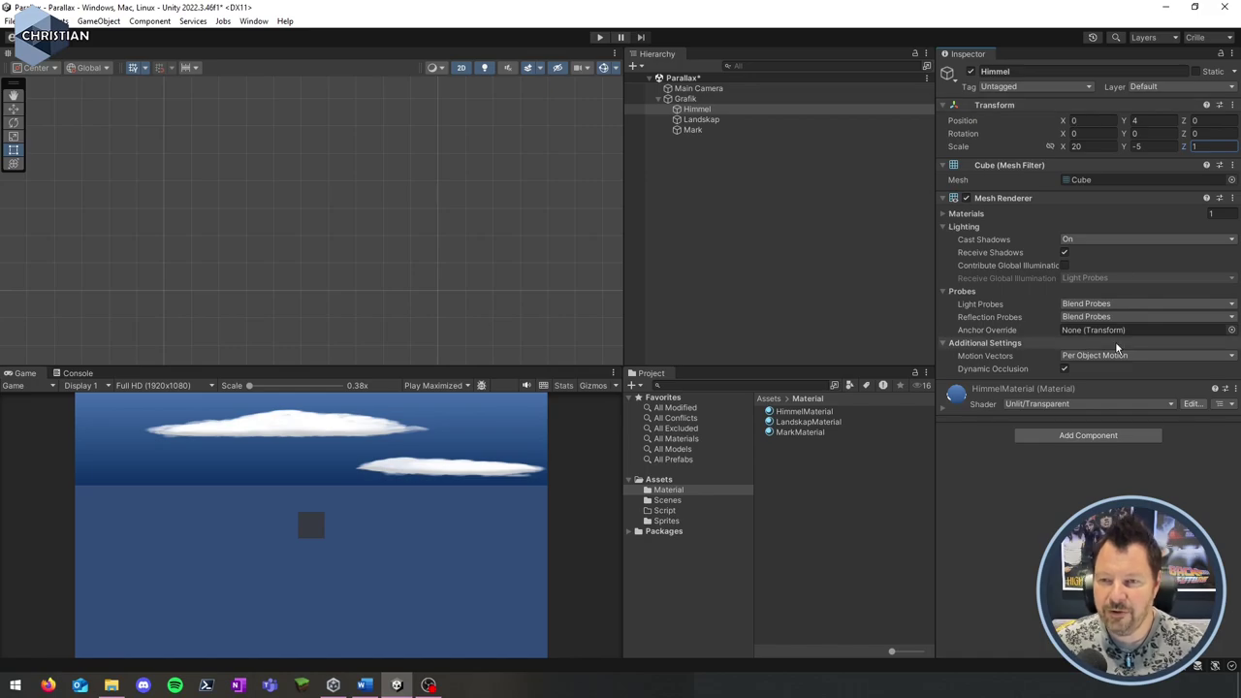
# - Set the Landskap cube's Y position to -1
pyautogui.click(718, 120)
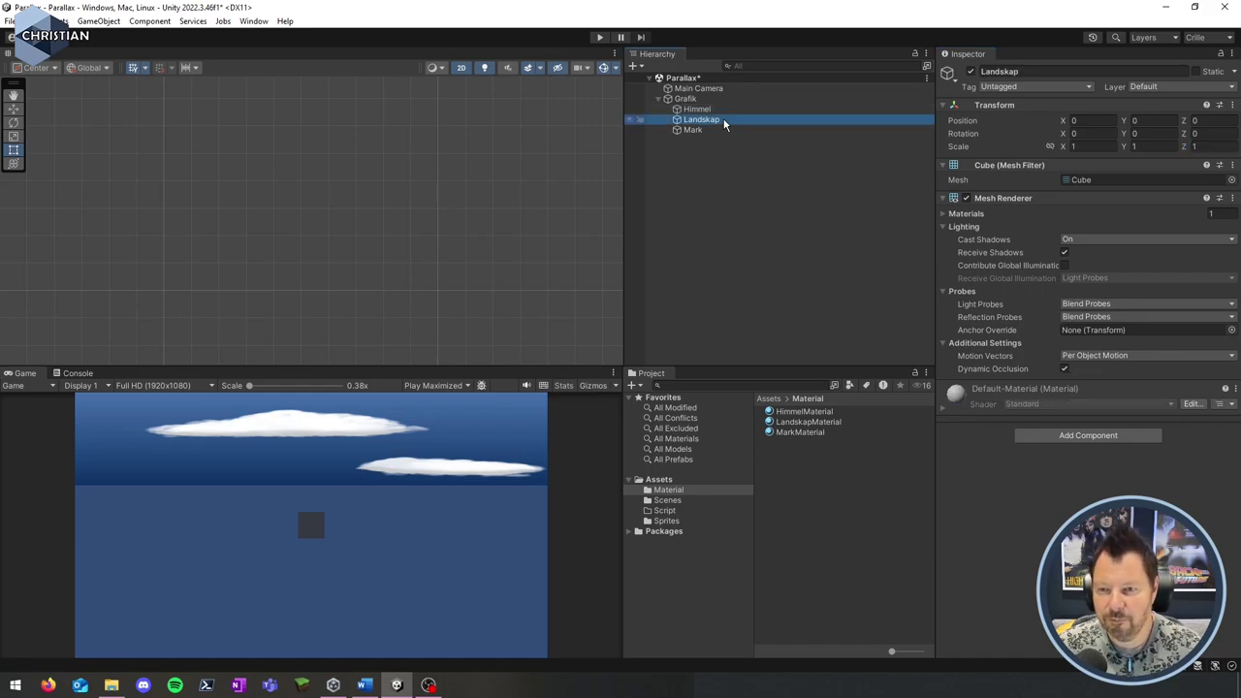
pyautogui.click(719, 108)
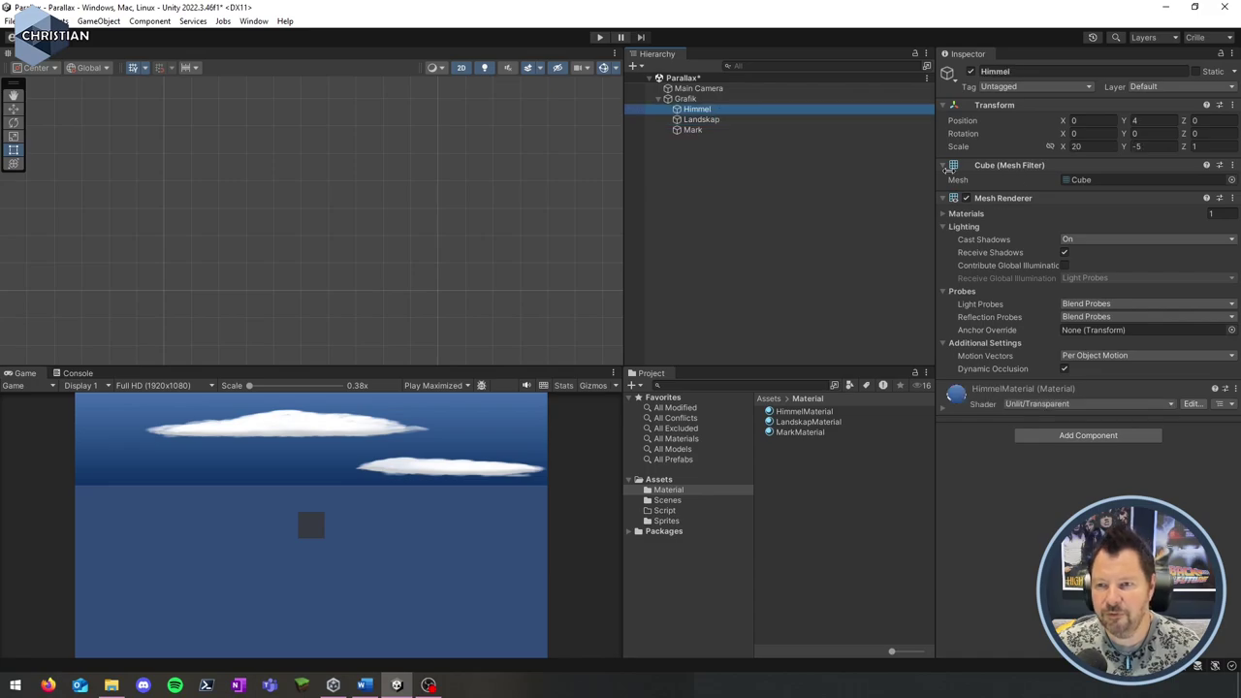
pyautogui.click(740, 120)
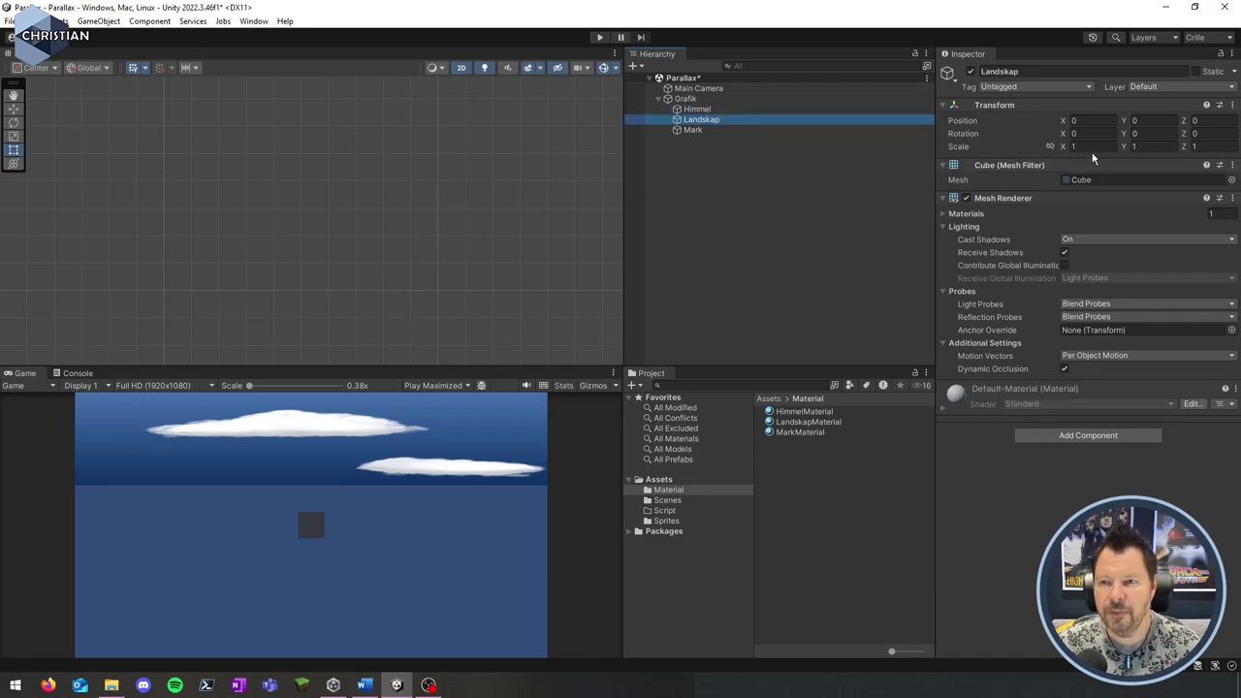
pyautogui.click(1154, 120)
pyautogui.write('-1')
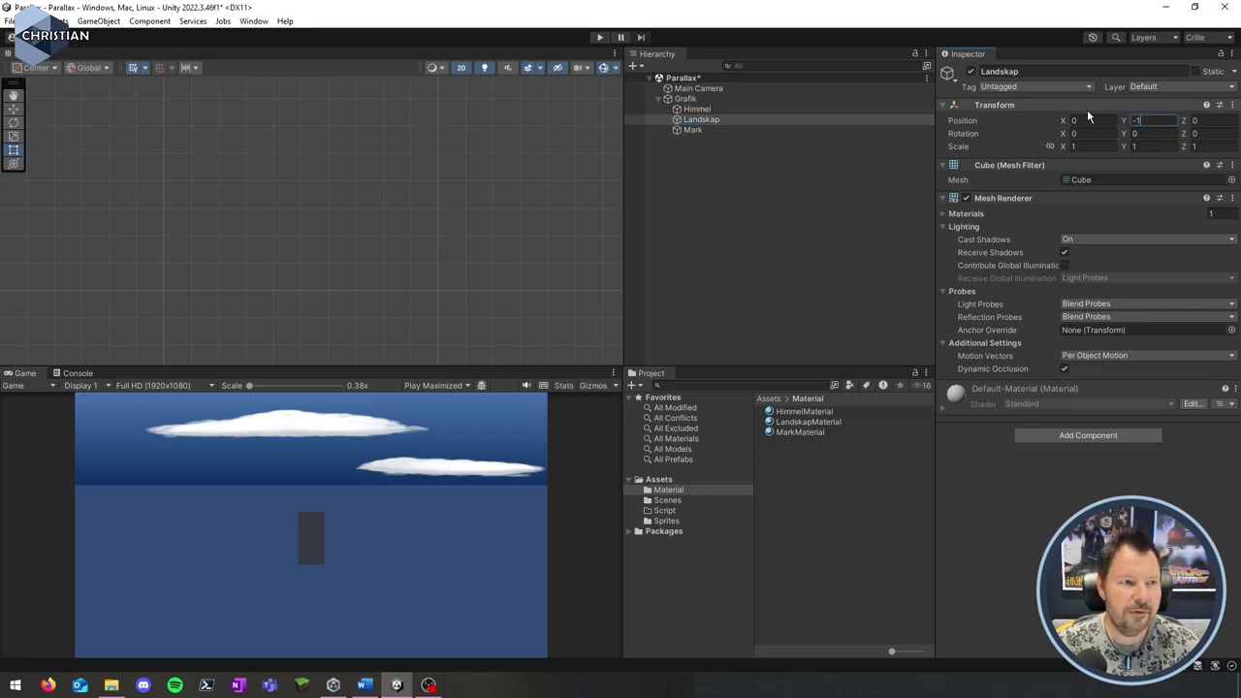
# - Set Landskap's scale to 20 in X and -5 in Y, and apply LandskapMaterial to it
pyautogui.click(1089, 146)
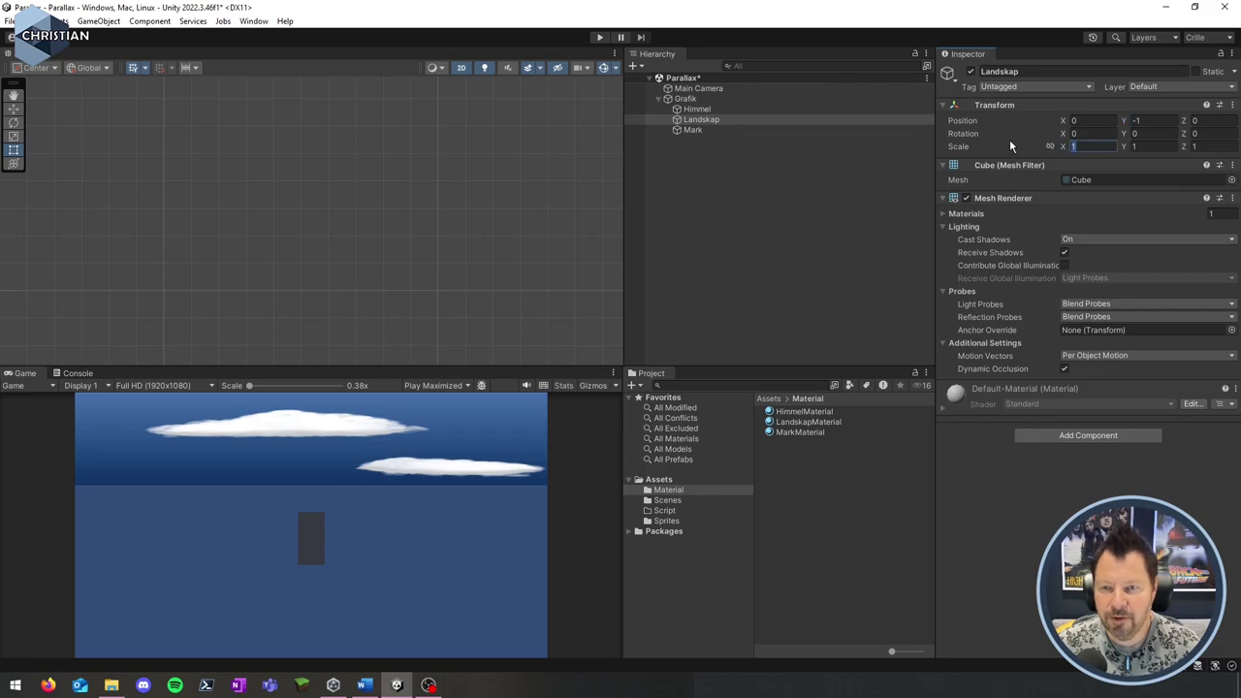
pyautogui.write('20')
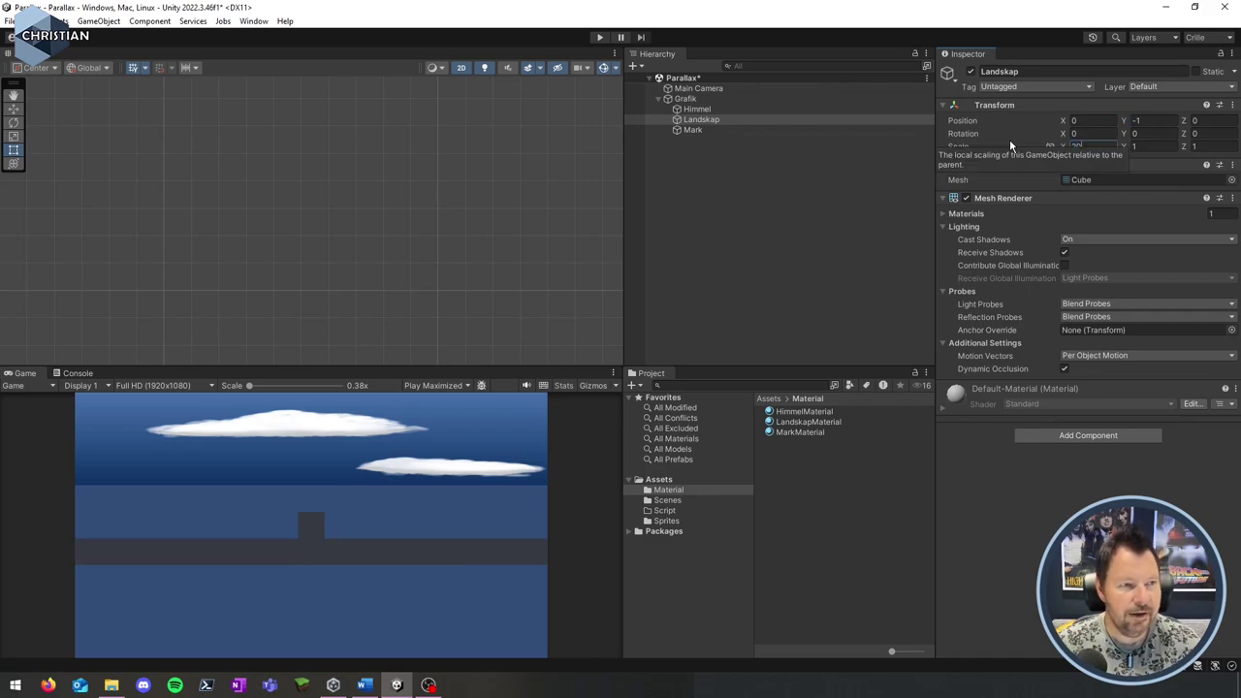
pyautogui.press('Tab')
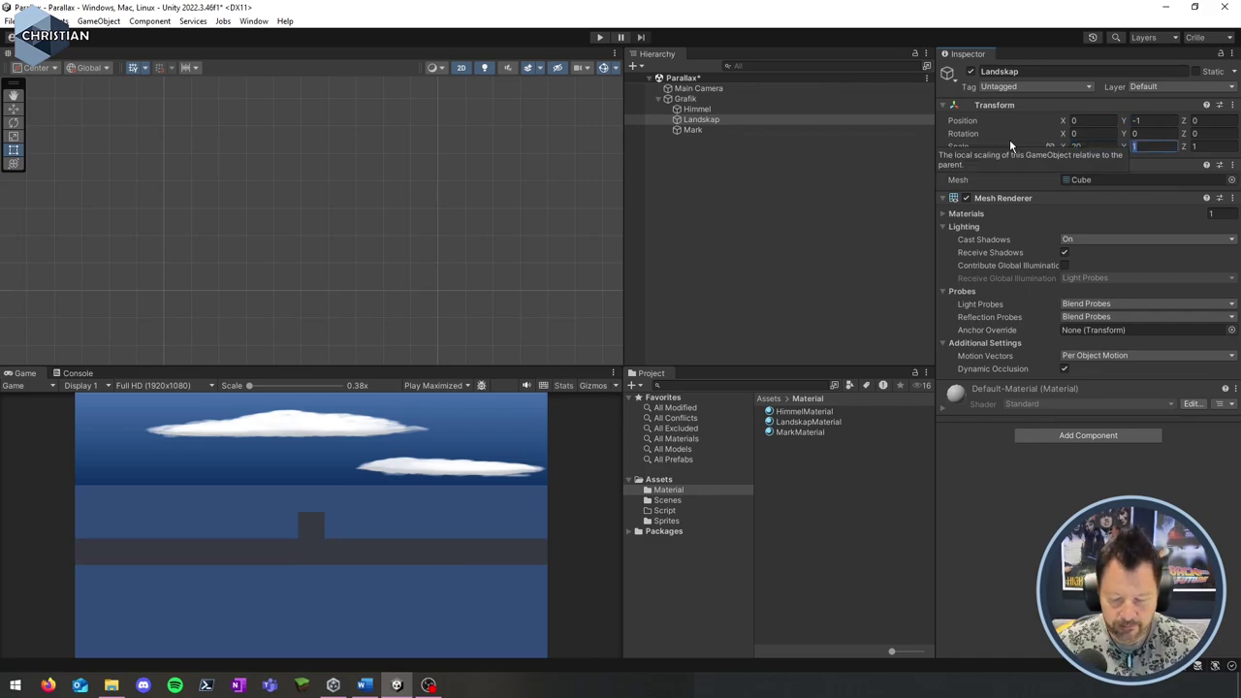
pyautogui.write('-1')
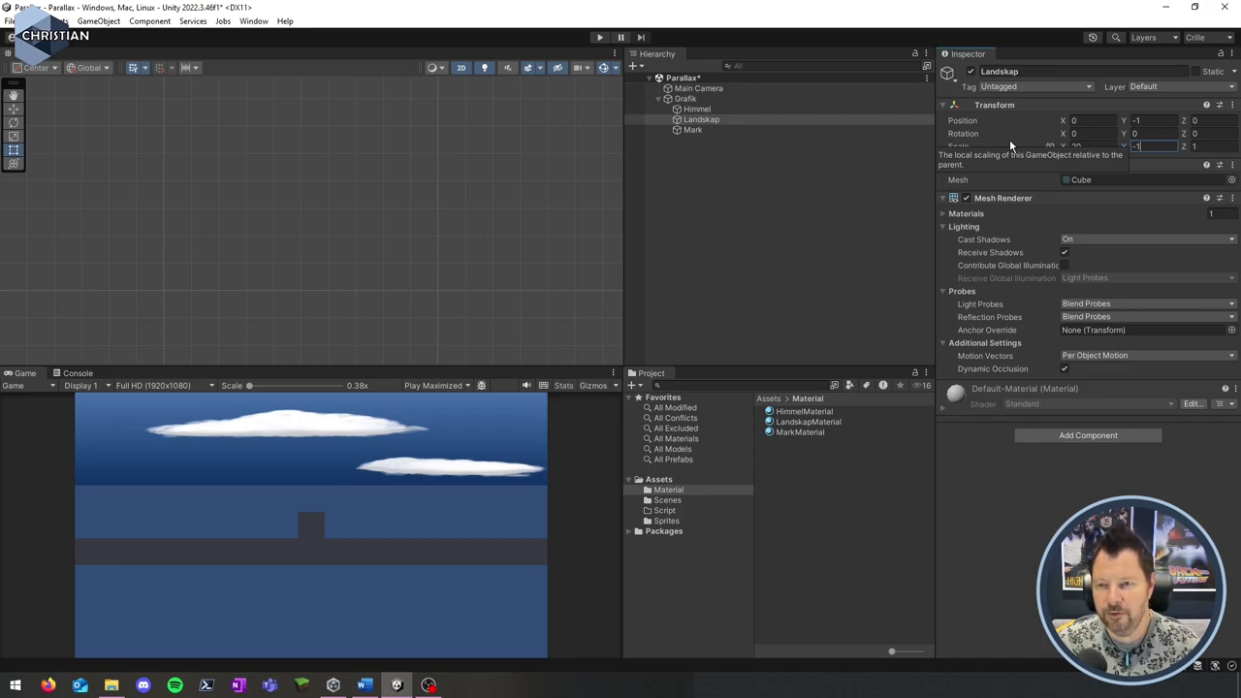
pyautogui.press('BackSpace')
pyautogui.write('5')
pyautogui.press('Tab')
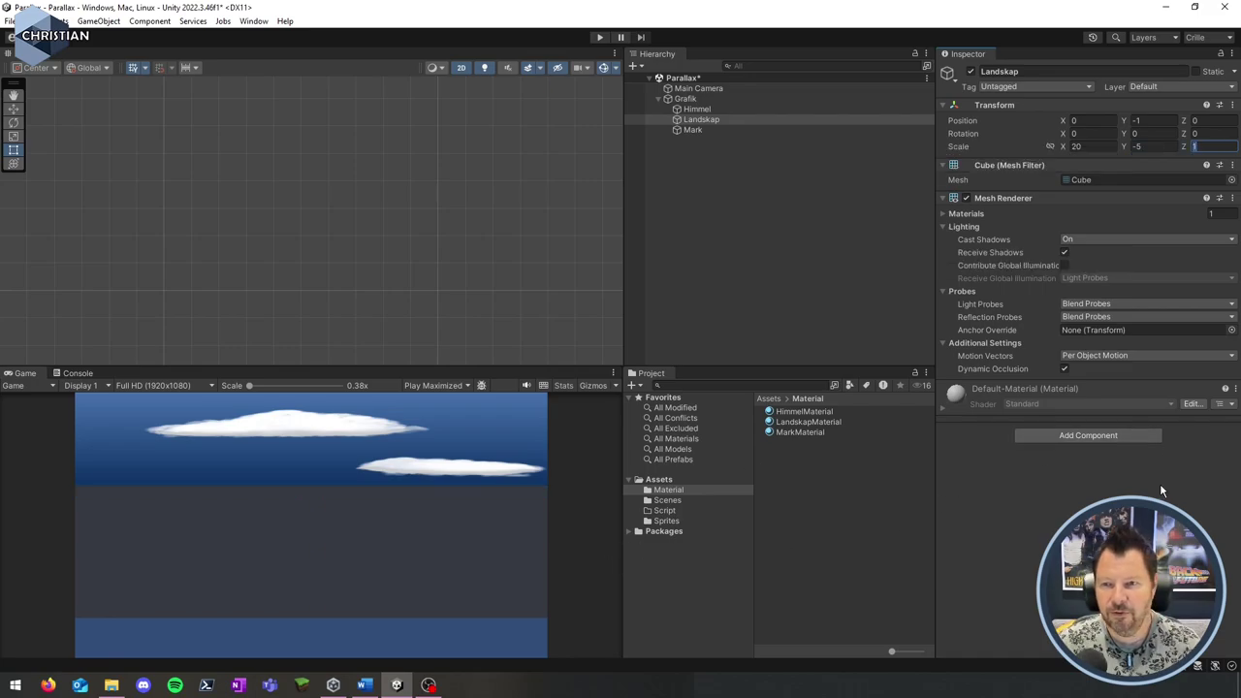
pyautogui.press('Return')
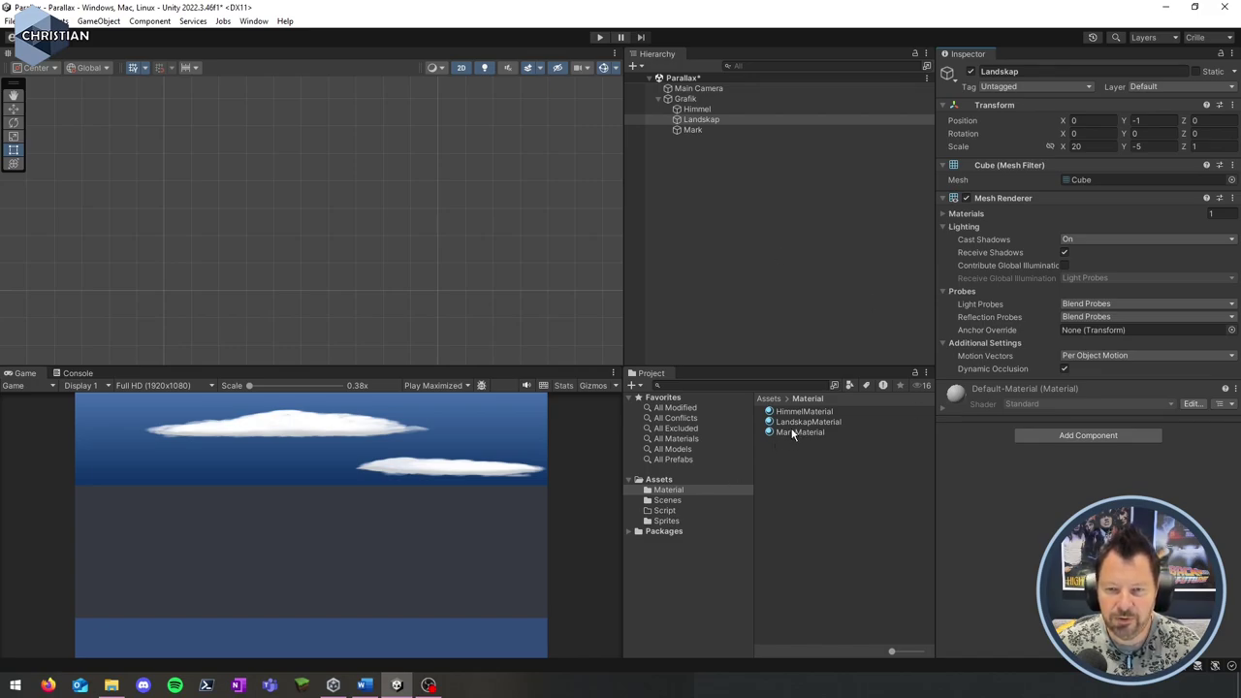
pyautogui.moveTo(794, 428); pyautogui.dragTo(1192, 482)
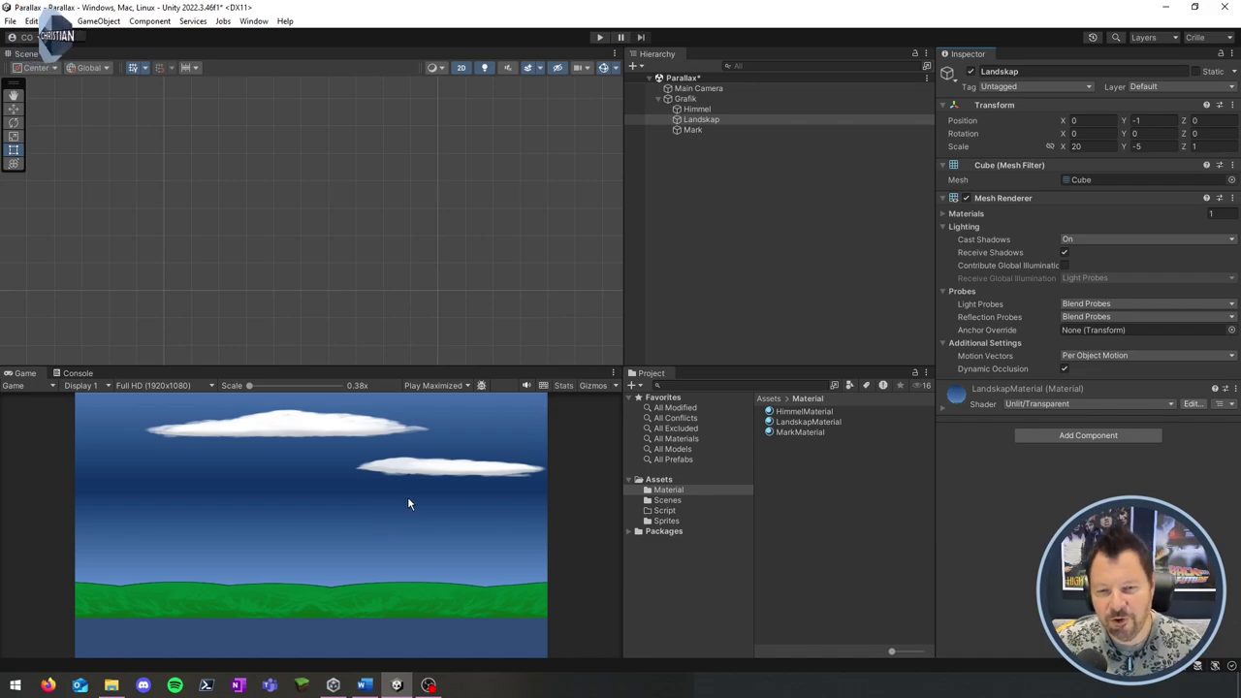
# - Set the Mark cube's Y position to -4.5
pyautogui.click(695, 135)
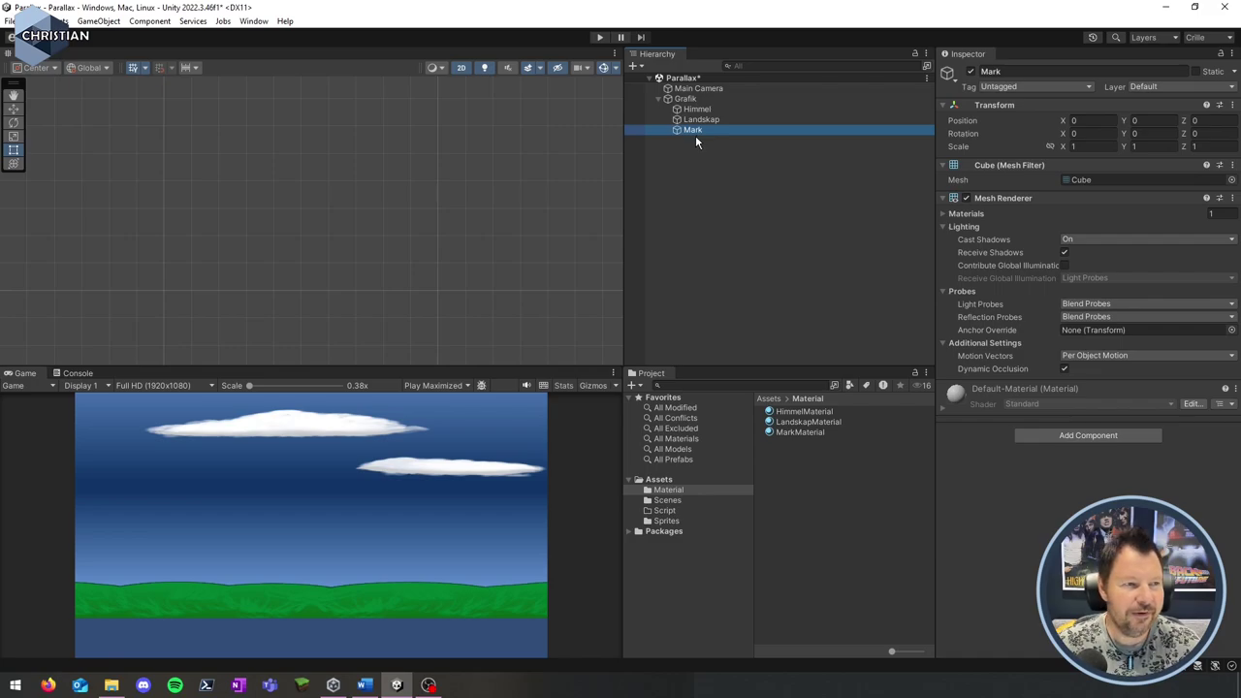
pyautogui.click(1145, 120)
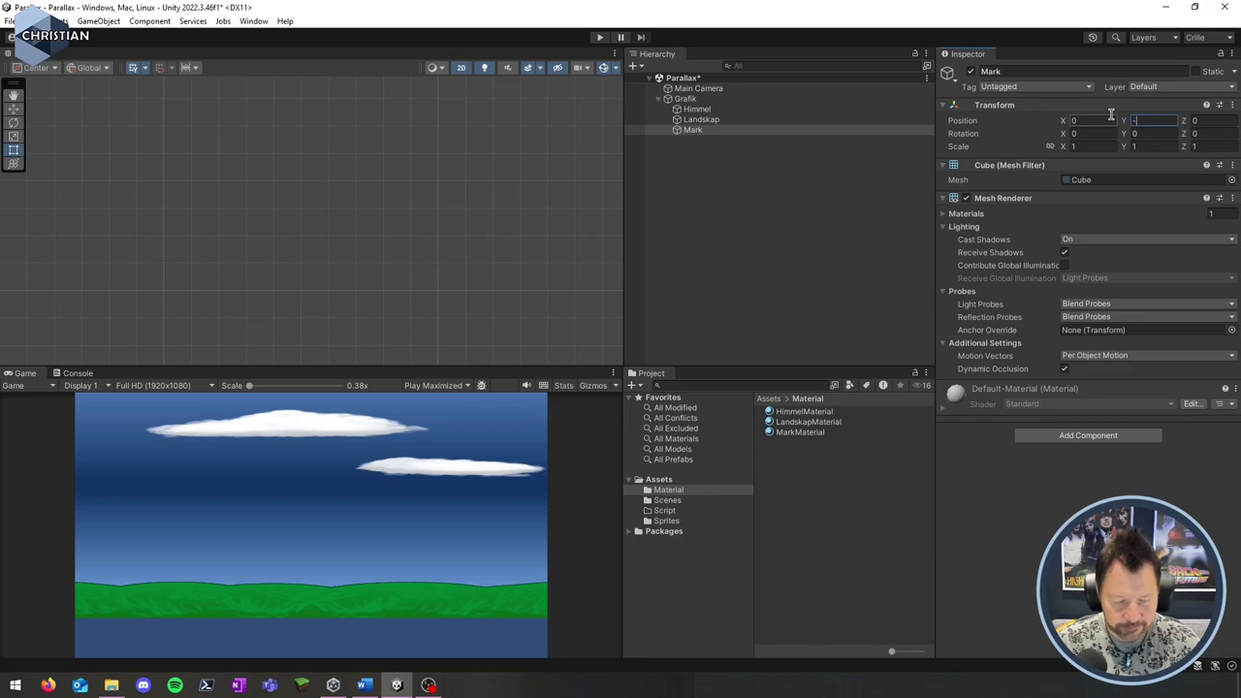
pyautogui.write('-4.5')
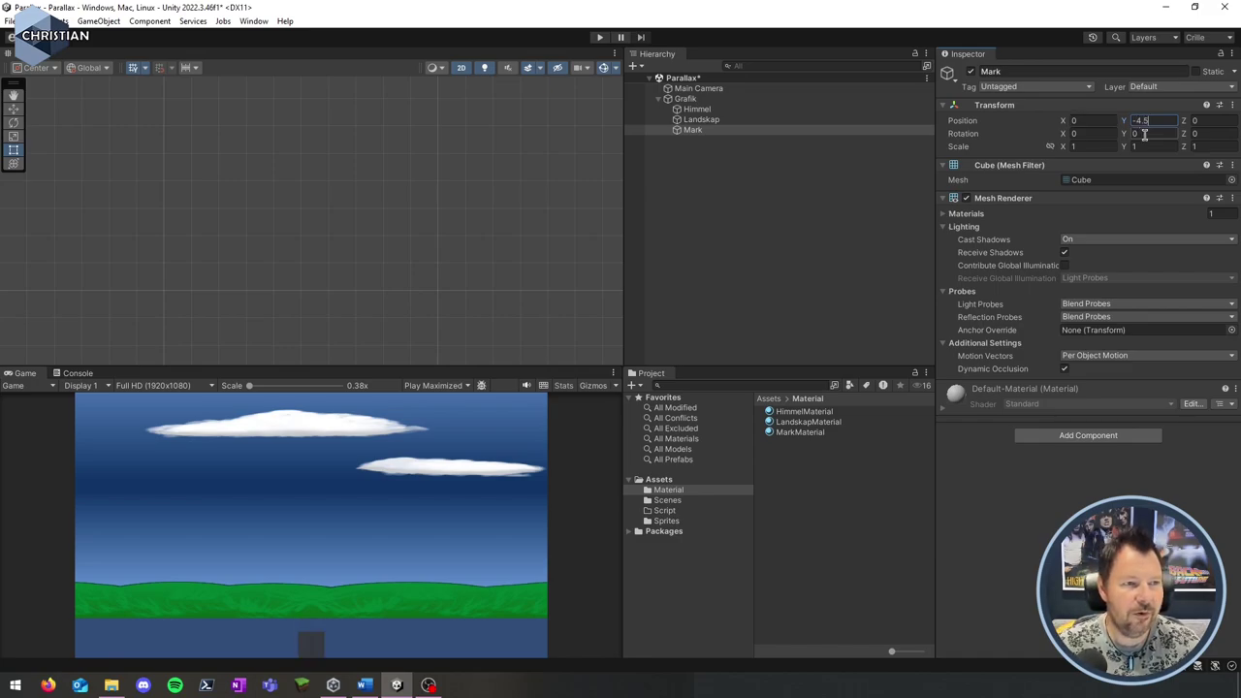
# - Set Mark's scale to 20 in X and -2 in Y, and apply MarkMaterial to it
pyautogui.click(1084, 145)
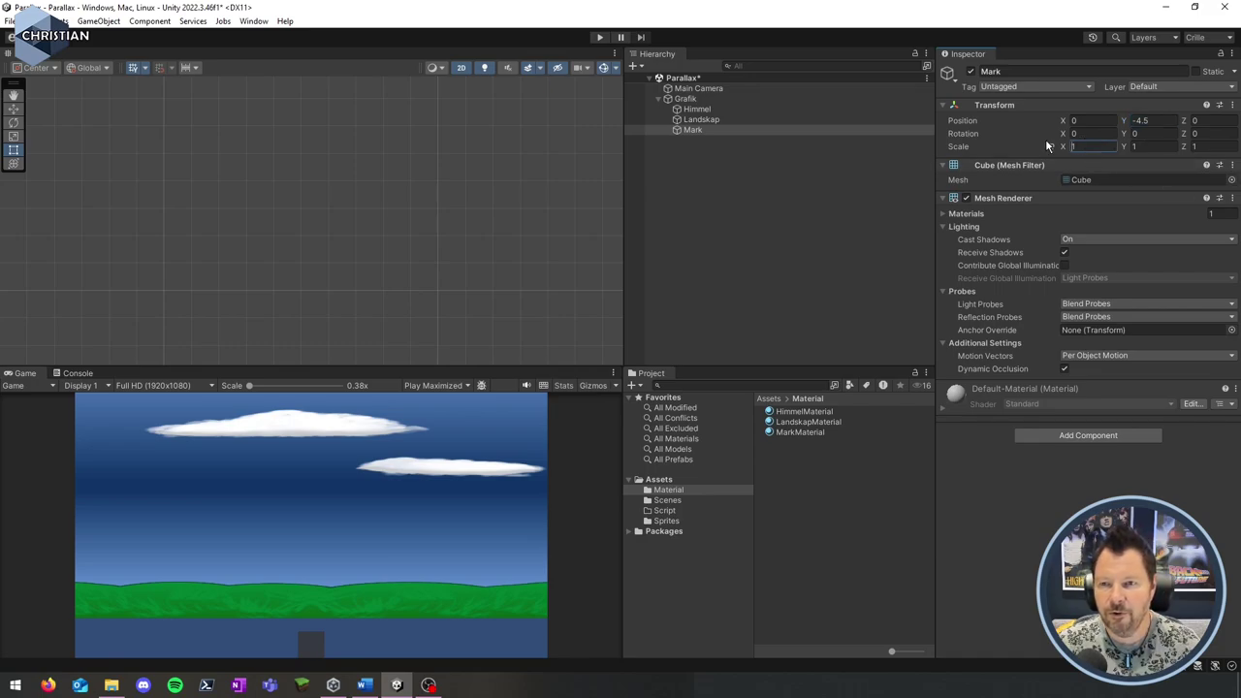
pyautogui.write('20')
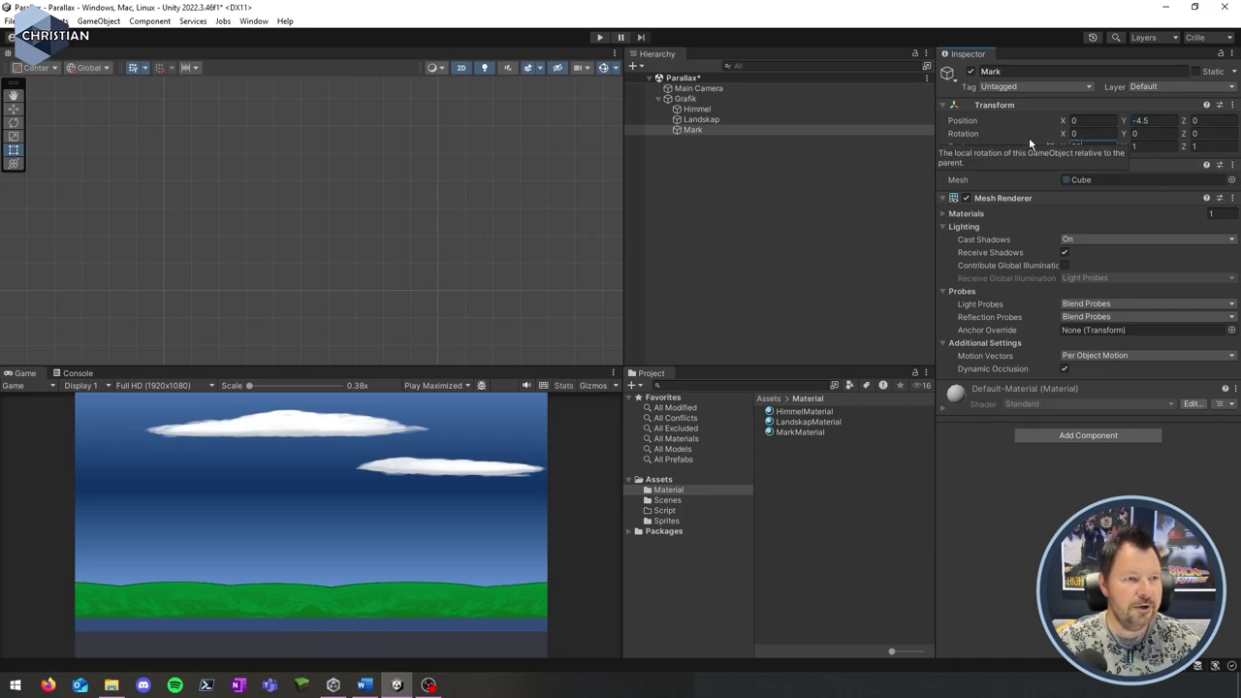
pyautogui.press('Tab')
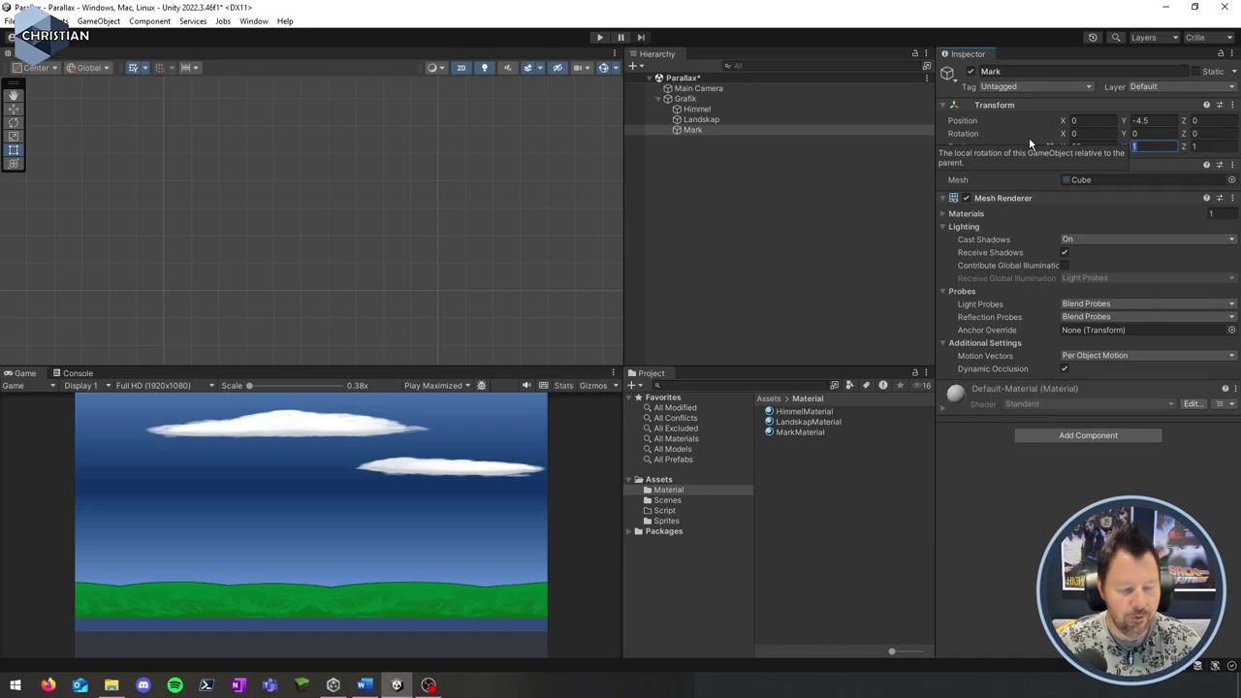
pyautogui.write('2')
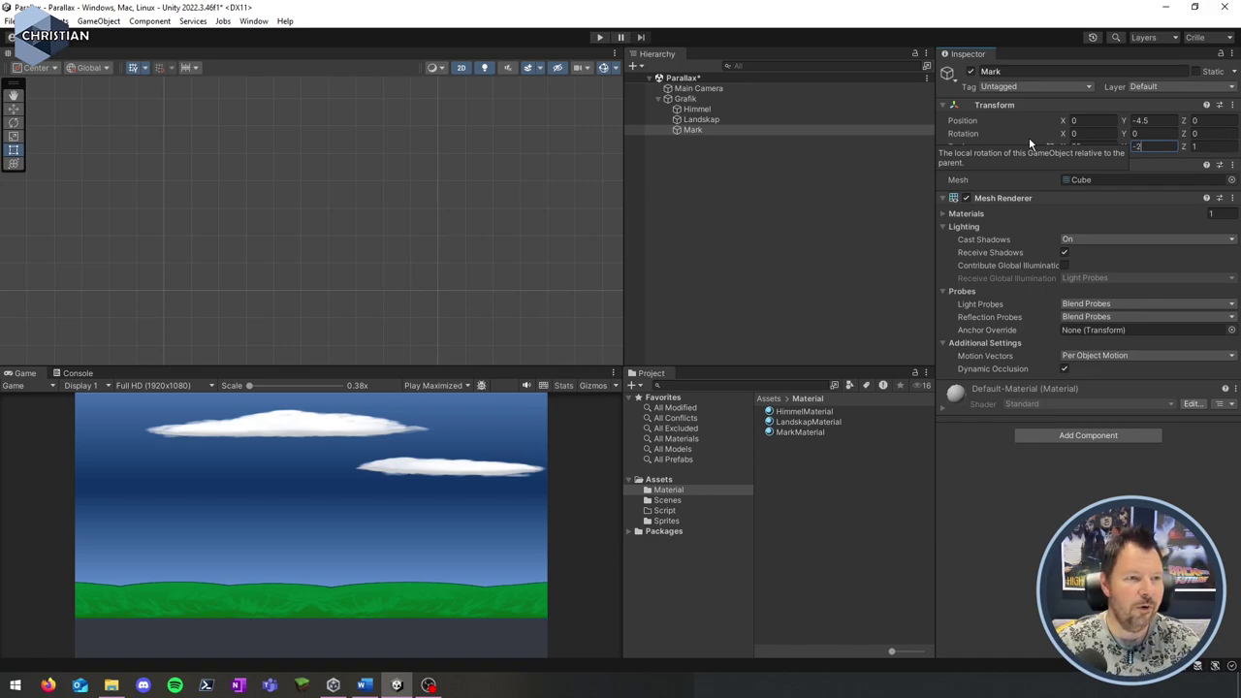
pyautogui.press('Tab')
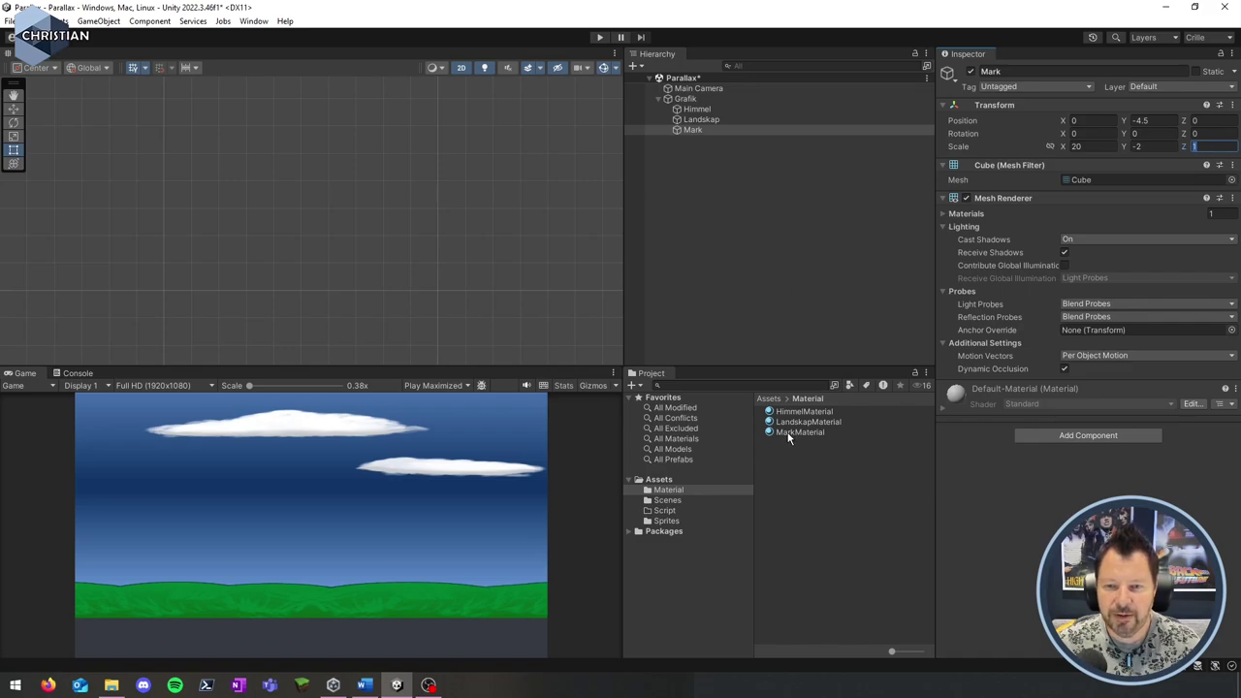
pyautogui.moveTo(788, 436); pyautogui.dragTo(1222, 446)
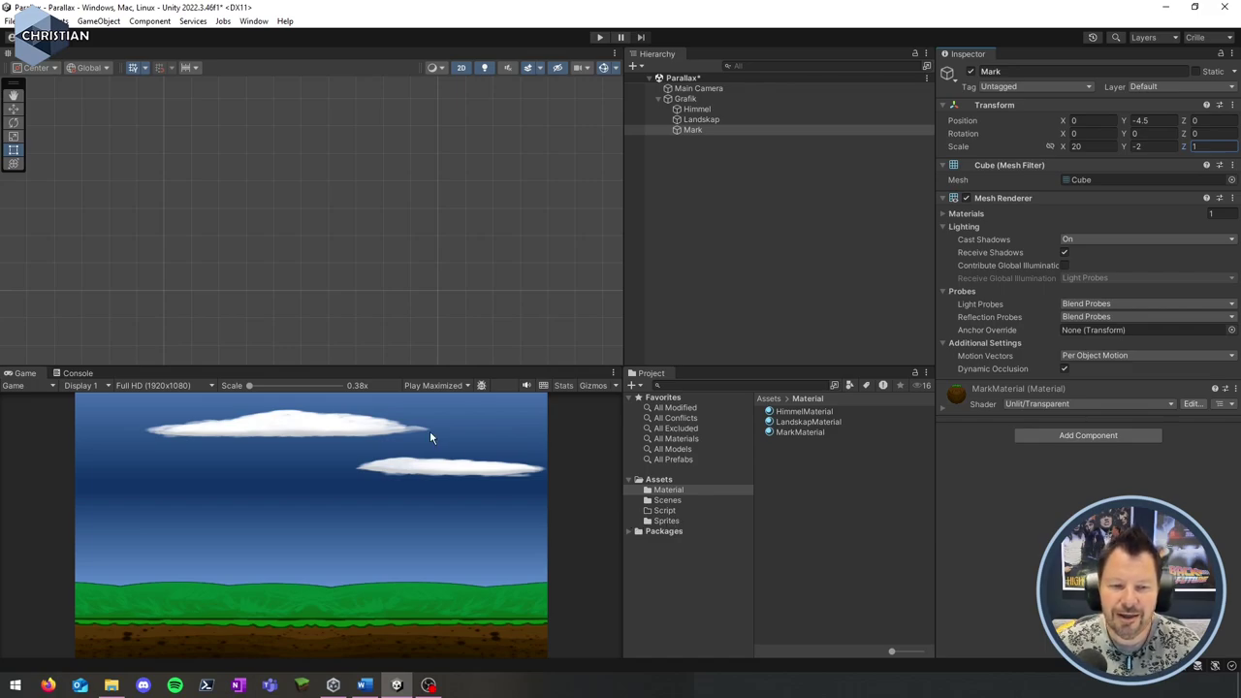
# - Set the X tiling of HimmelMaterial to 3
pyautogui.click(823, 414)
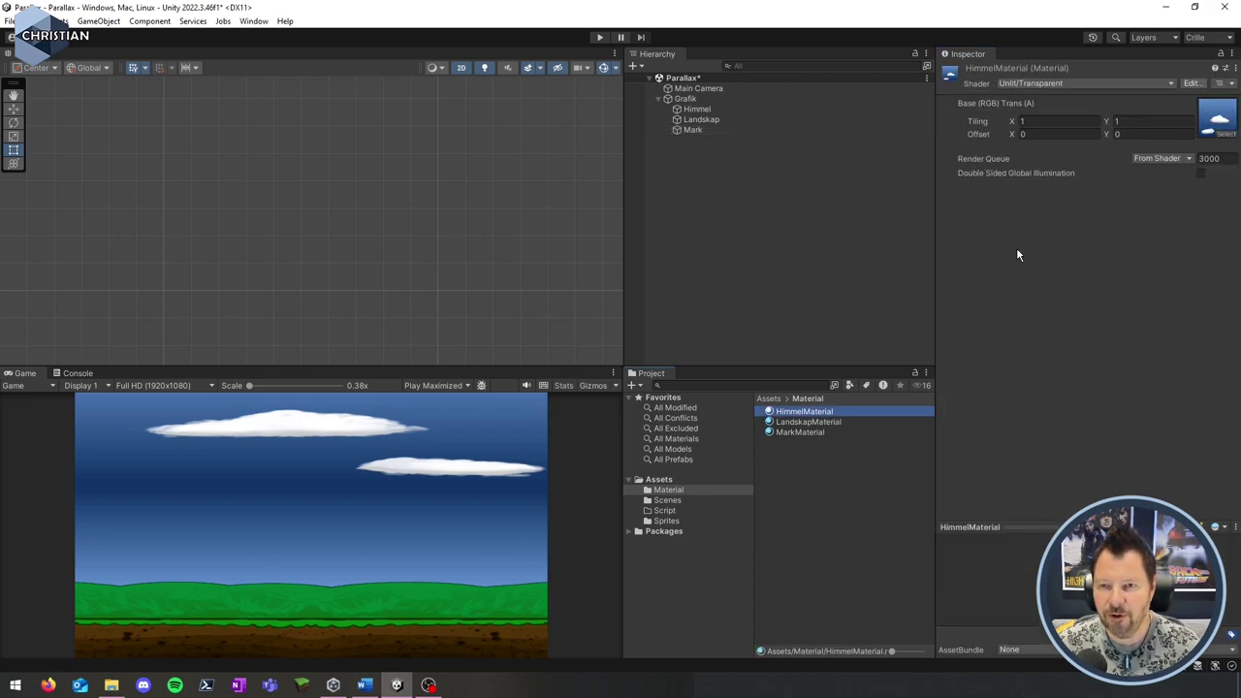
pyautogui.click(1023, 122)
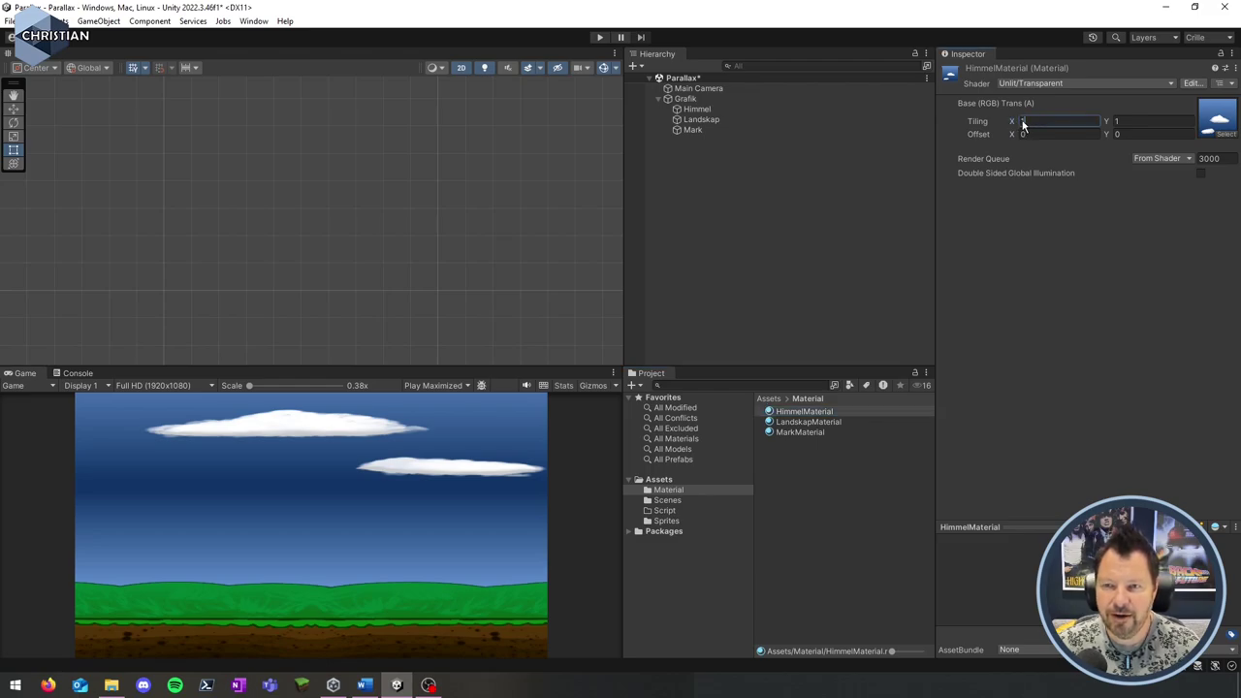
pyautogui.write('3')
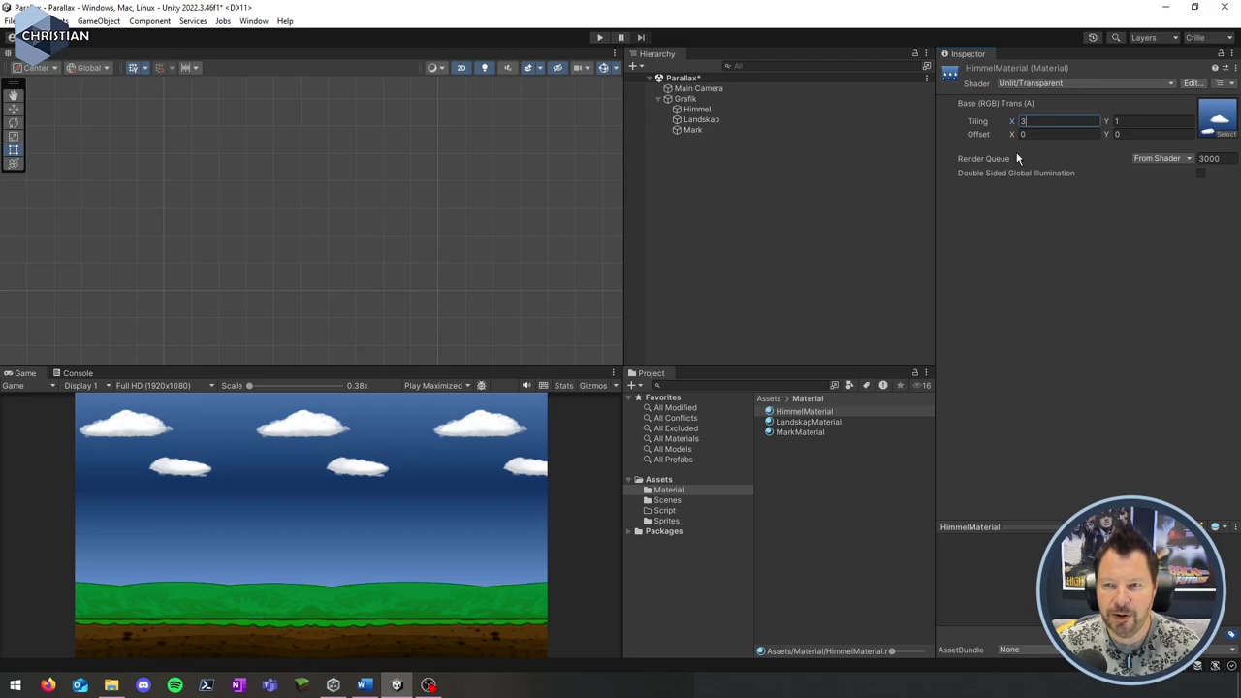
pyautogui.moveTo(1013, 123)
pyautogui.mouseDown()
pyautogui.moveTo(941, 114)
pyautogui.moveTo(1082, 119)
pyautogui.moveTo(994, 121)
pyautogui.mouseUp()
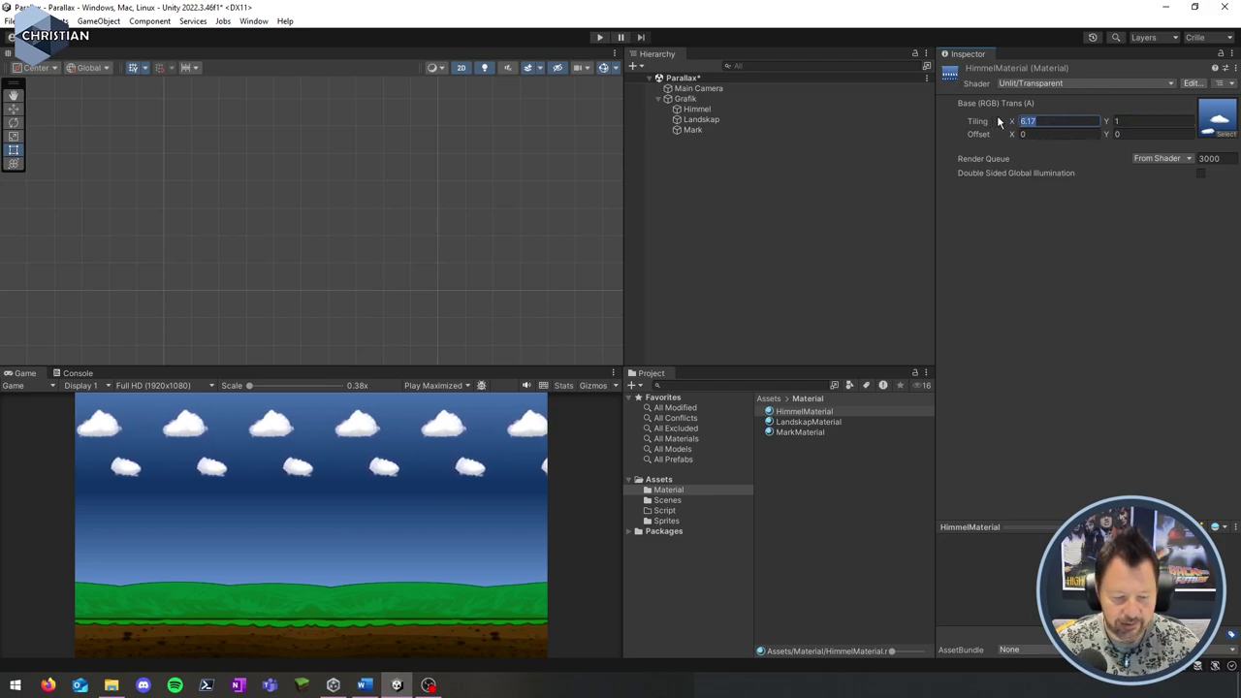
pyautogui.write('3')
pyautogui.press('Tab')
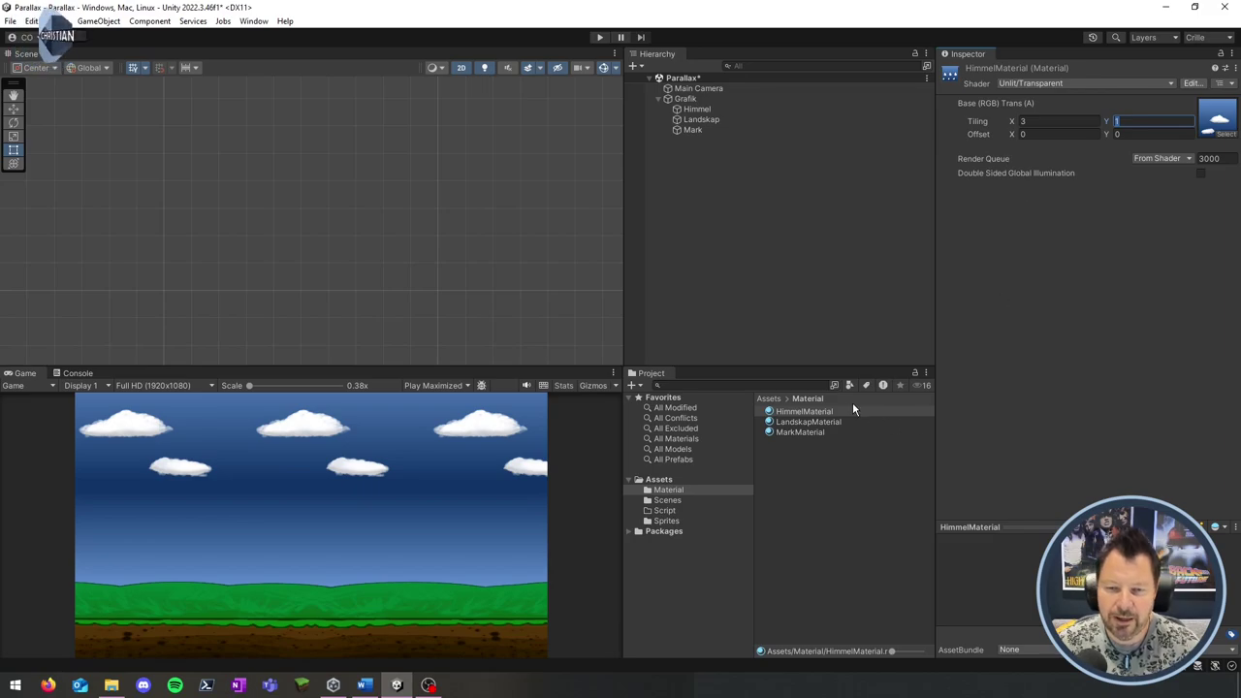
# - Set the X tiling of LandskapMaterial to 3
pyautogui.click(813, 425)
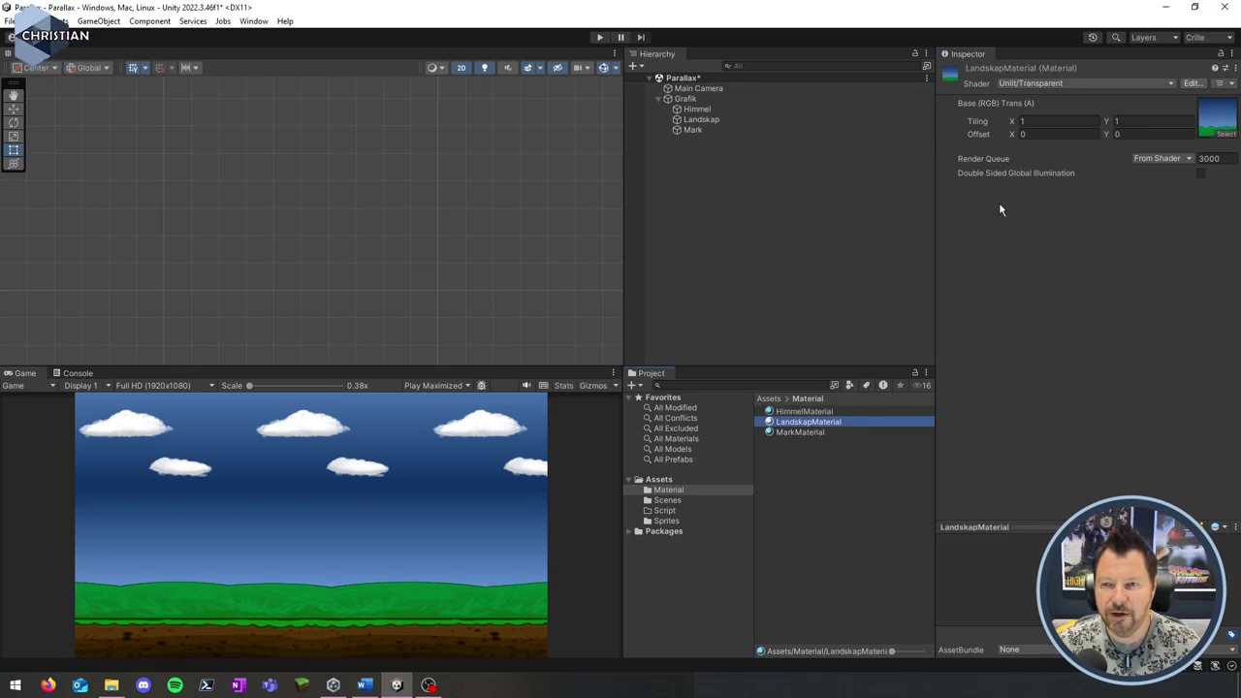
pyautogui.click(1036, 120)
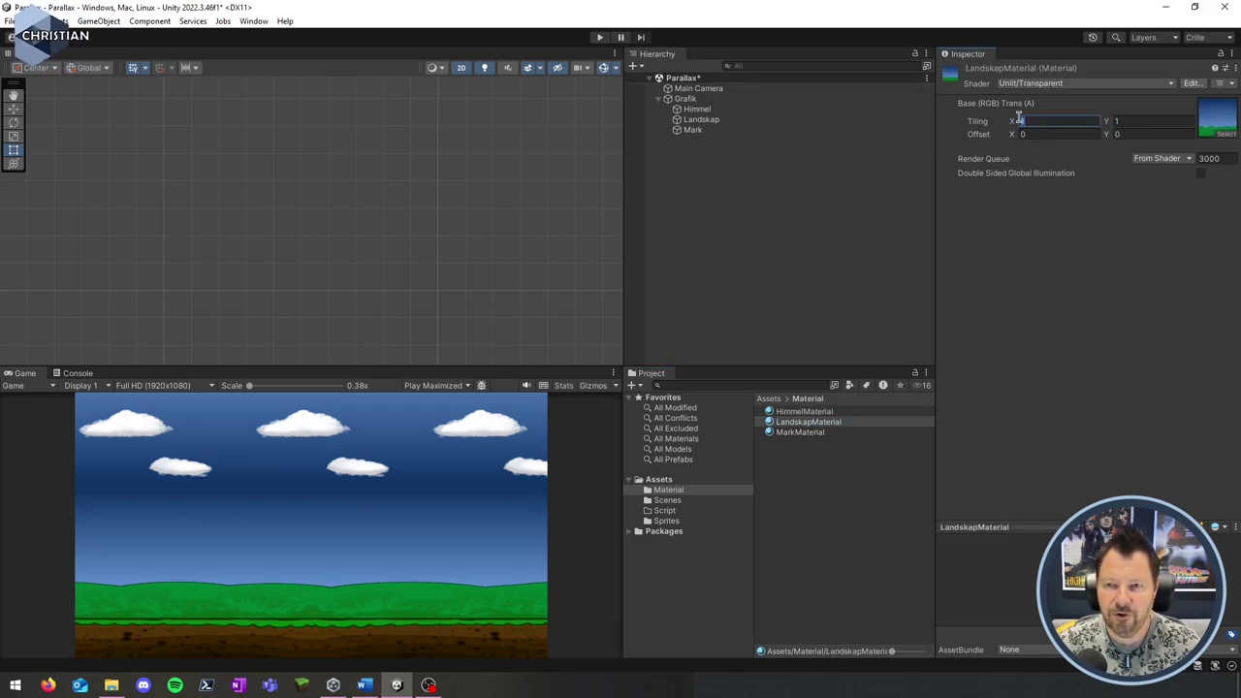
pyautogui.moveTo(1011, 126)
pyautogui.mouseDown()
pyautogui.moveTo(1048, 125)
pyautogui.moveTo(988, 123)
pyautogui.mouseUp()
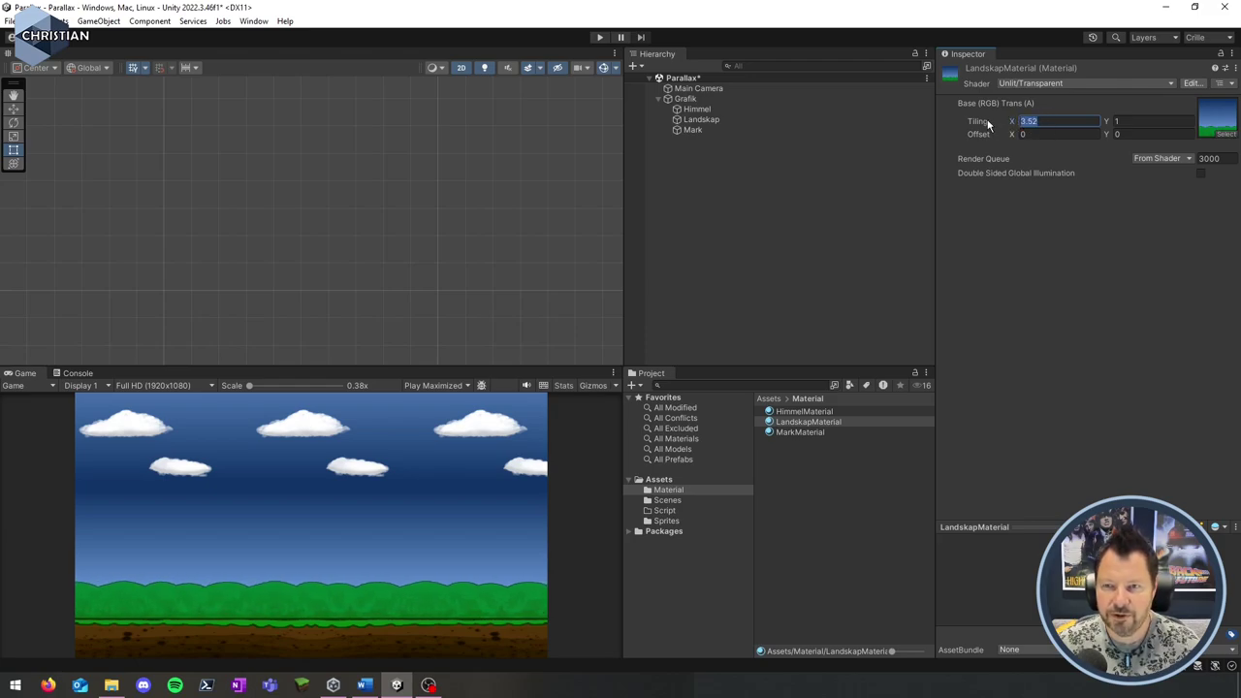
pyautogui.write('3')
pyautogui.press('Tab')
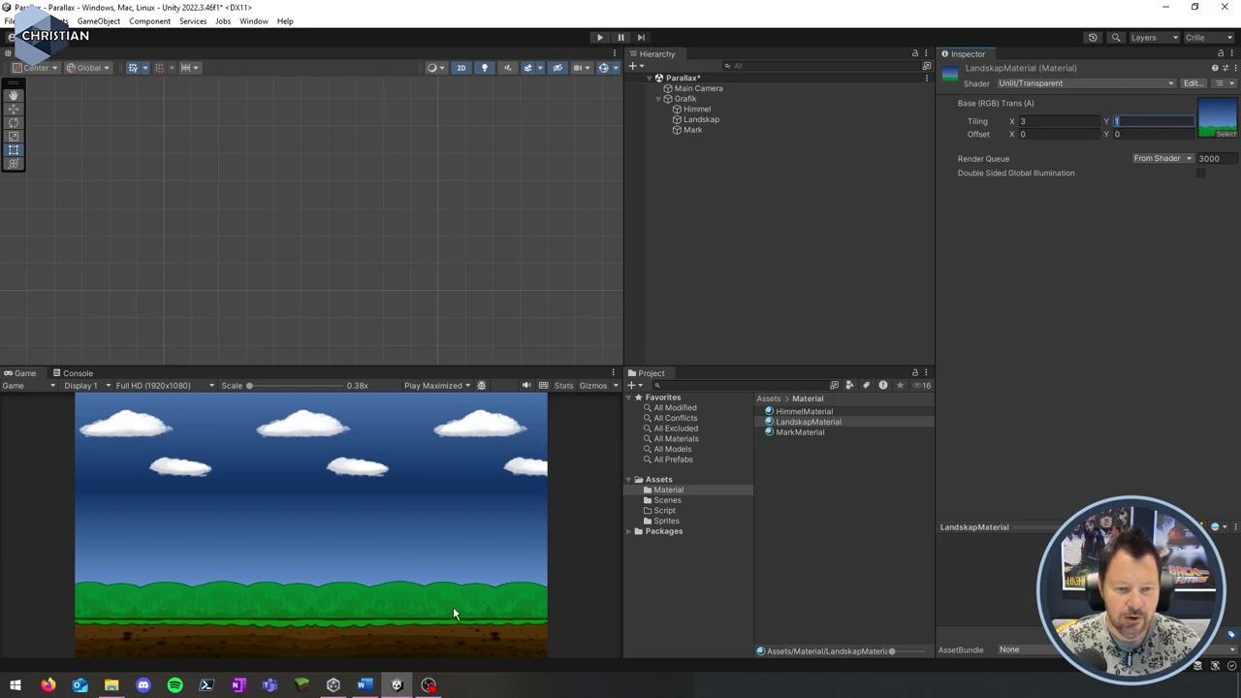
# - Try a different X tiling on MarkMaterial and set it back to 1
pyautogui.click(727, 132)
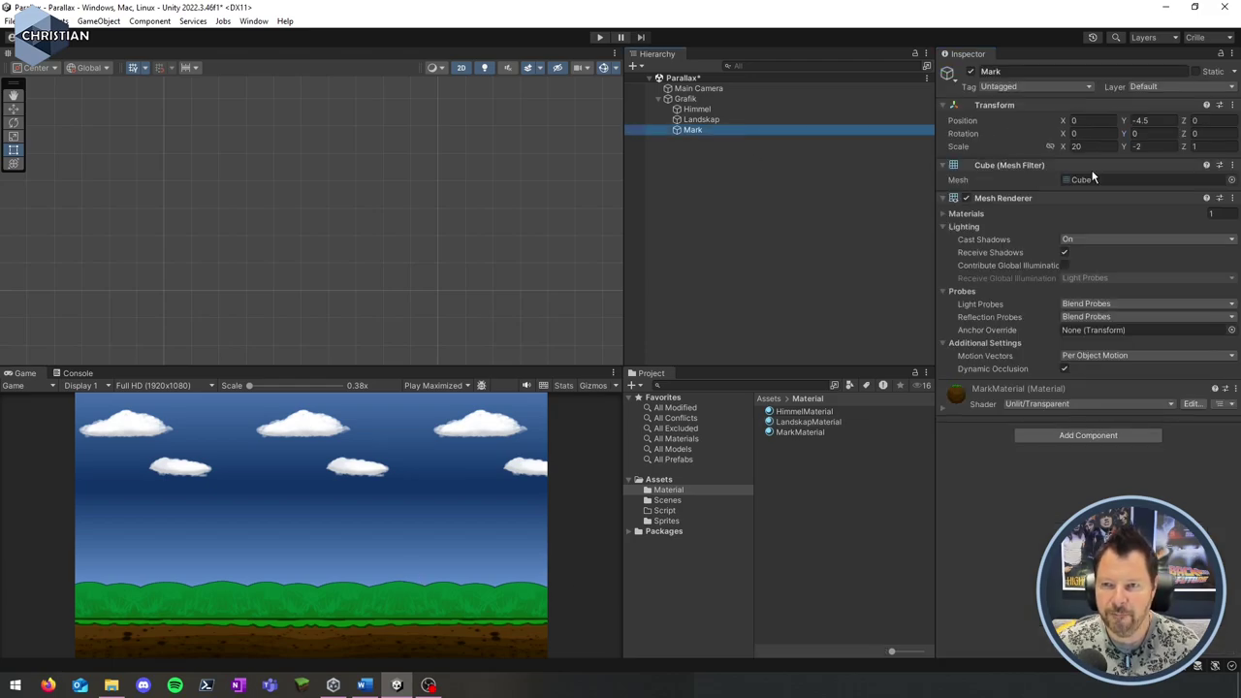
pyautogui.click(813, 434)
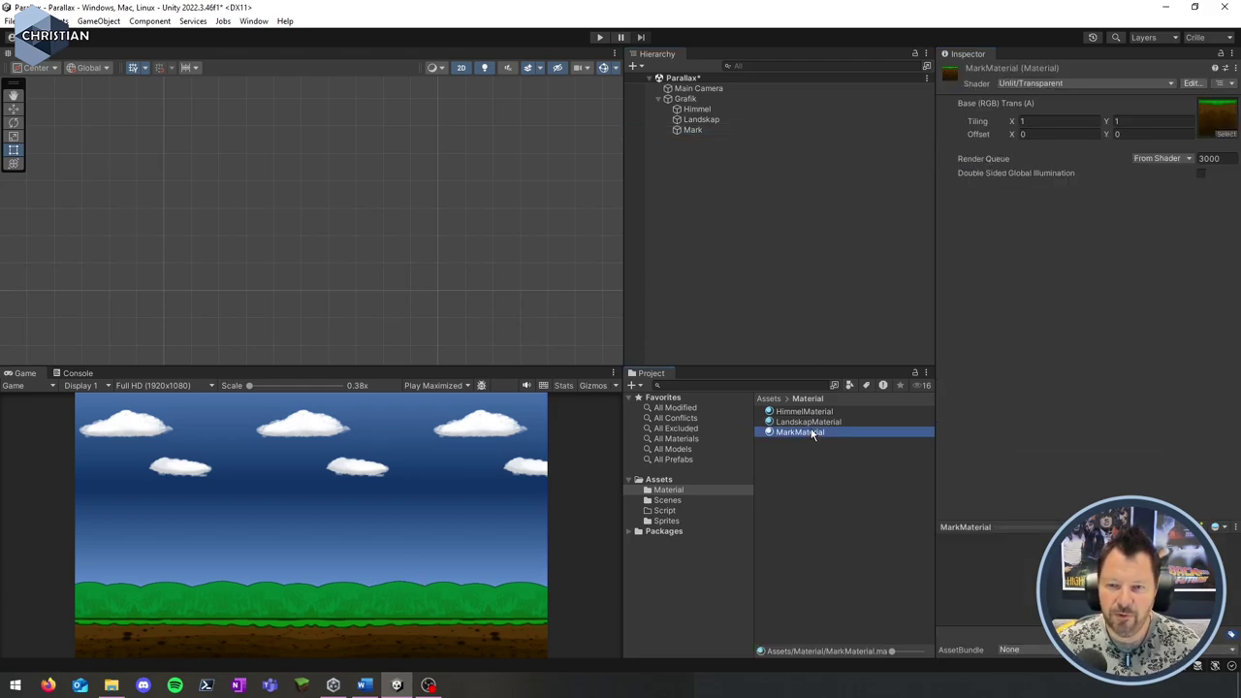
pyautogui.moveTo(1012, 123)
pyautogui.mouseDown()
pyautogui.moveTo(1044, 124)
pyautogui.moveTo(1006, 124)
pyautogui.mouseUp()
pyautogui.click(1048, 124)
pyautogui.write('1')
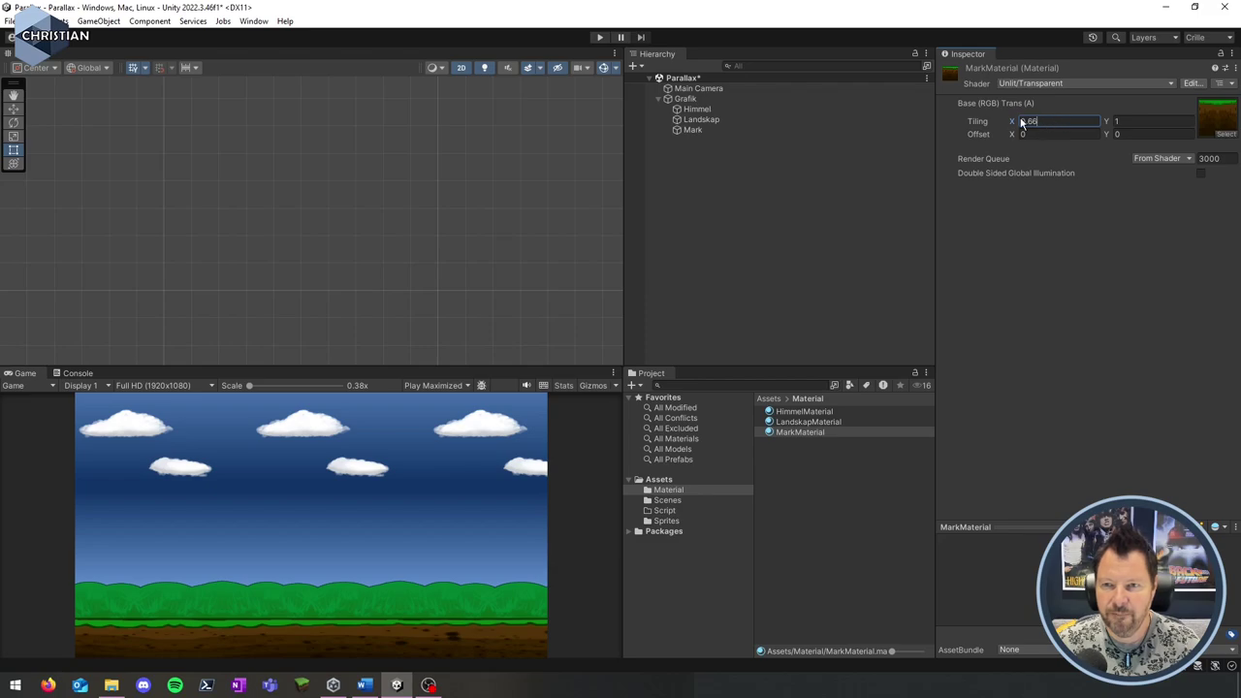
pyautogui.press('Return')
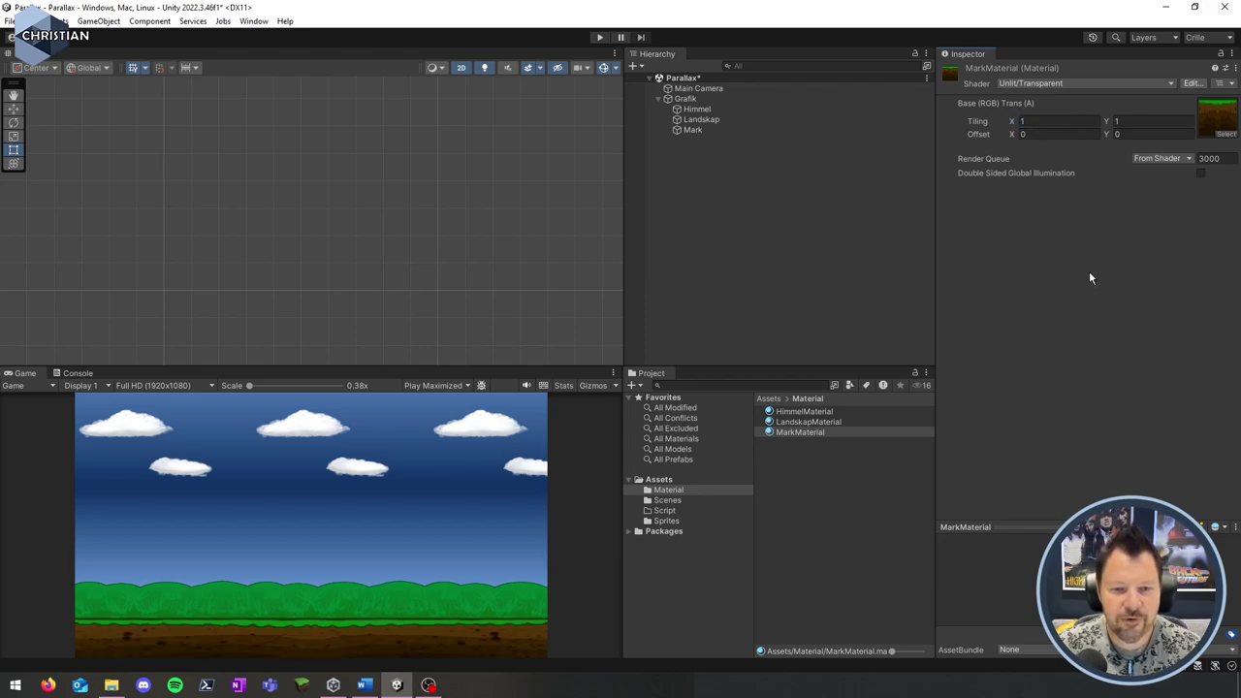
# - Save the Parallax scene and run it briefly in play mode to check the background
pyautogui.hotkey('ctrl', 's')
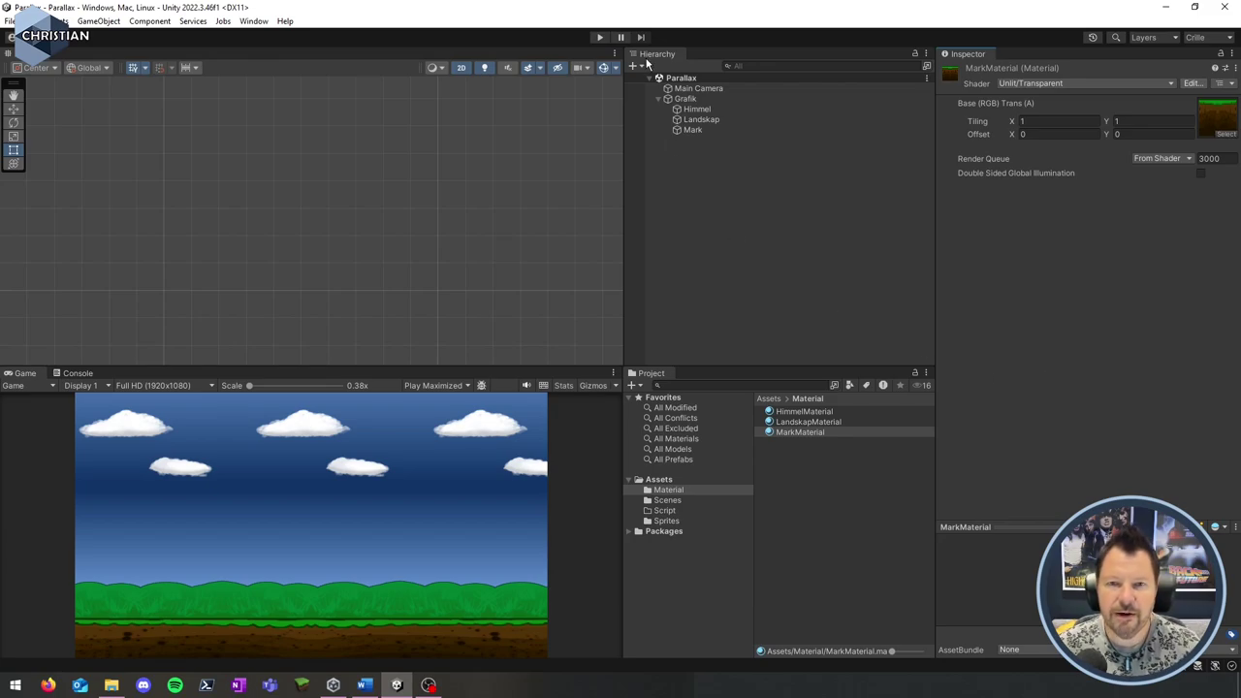
pyautogui.click(599, 37)
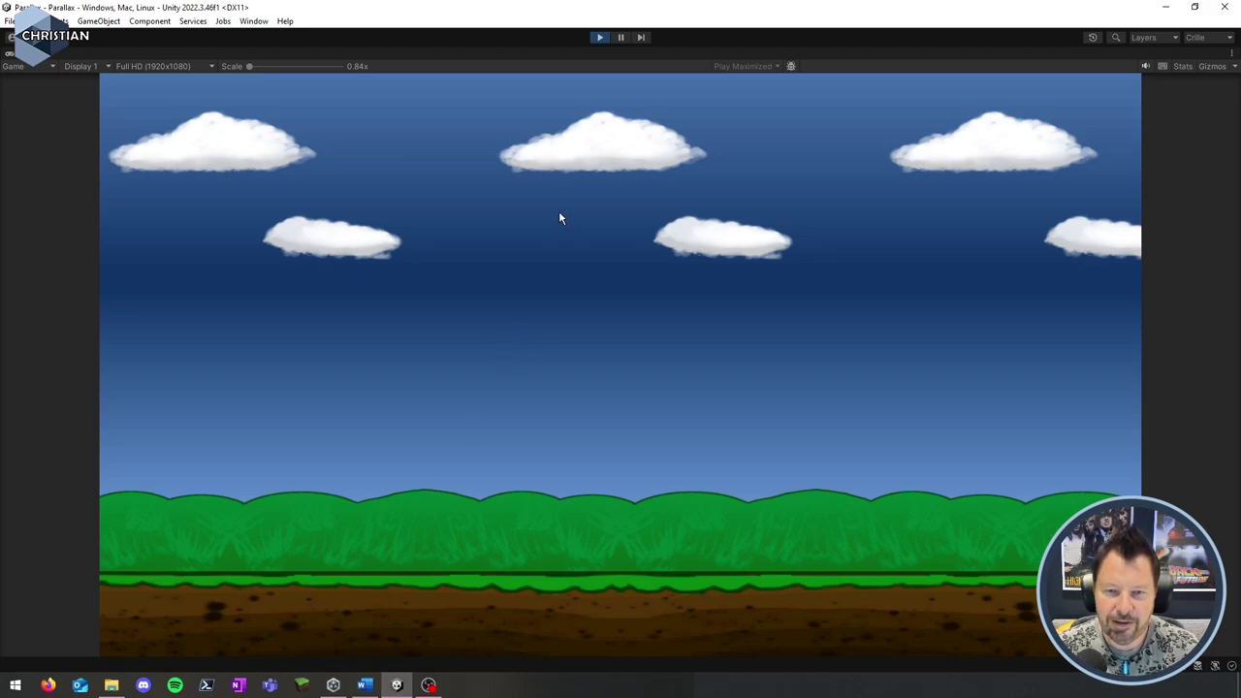
pyautogui.click(600, 38)
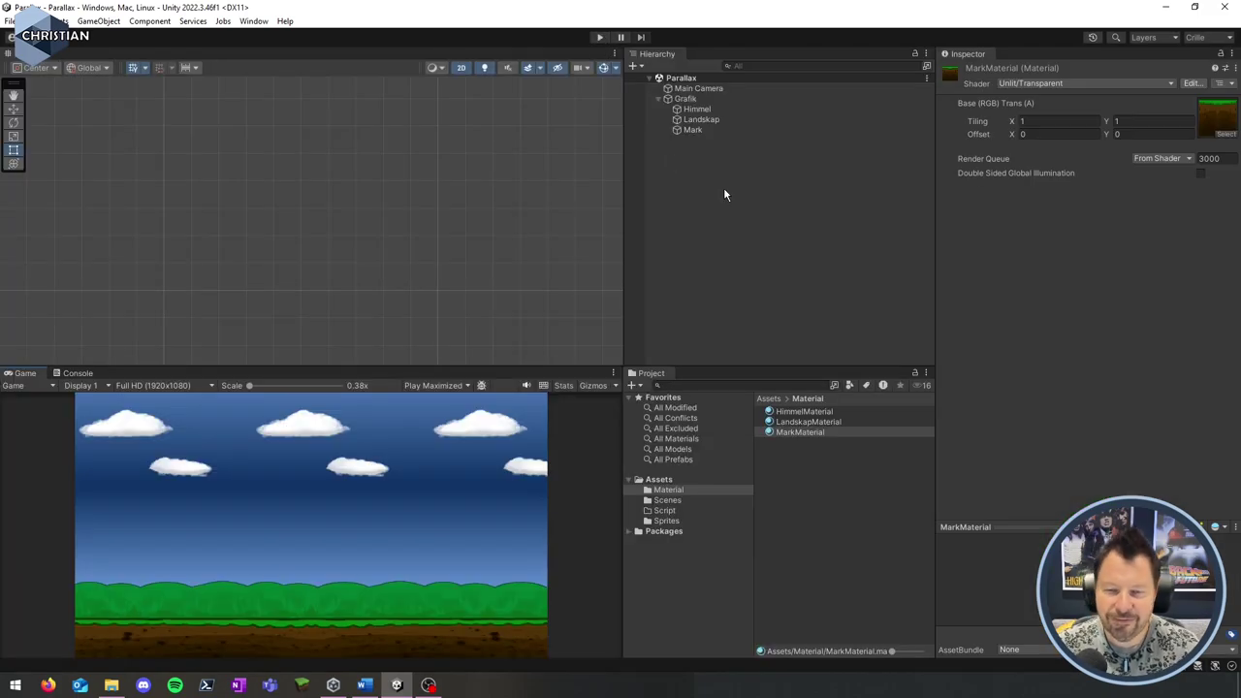
# - Open the Script folder in the project's Assets
pyautogui.click(887, 550)
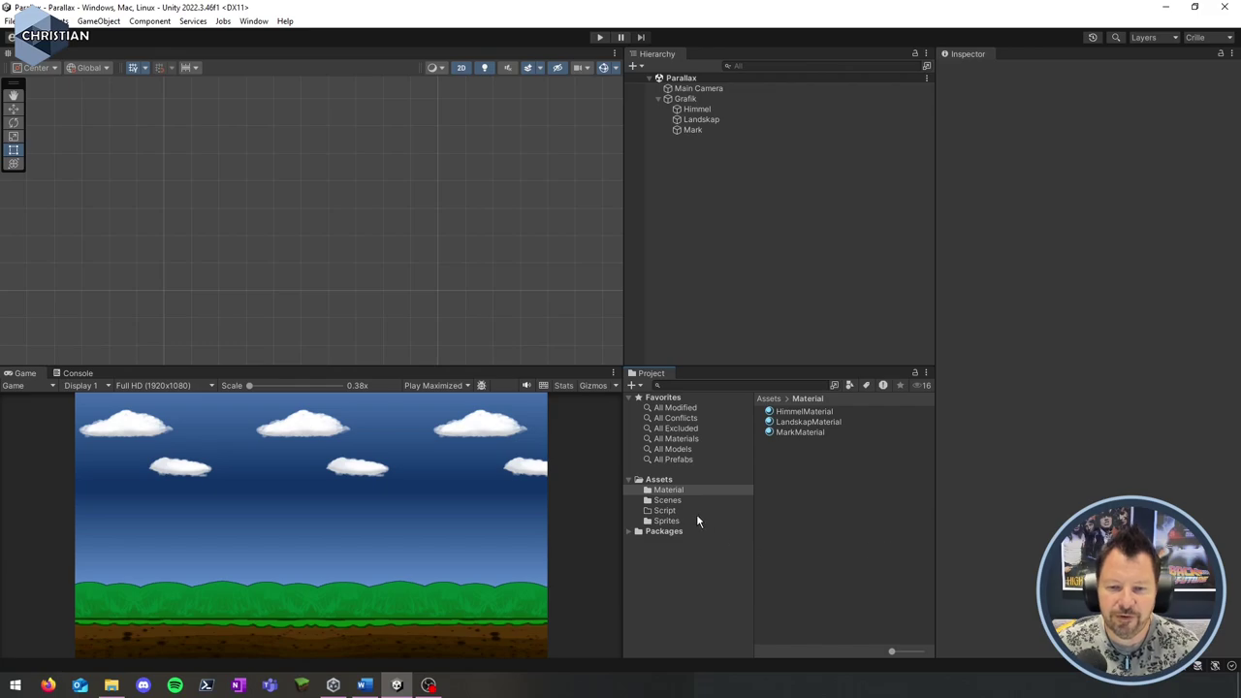
pyautogui.click(666, 511)
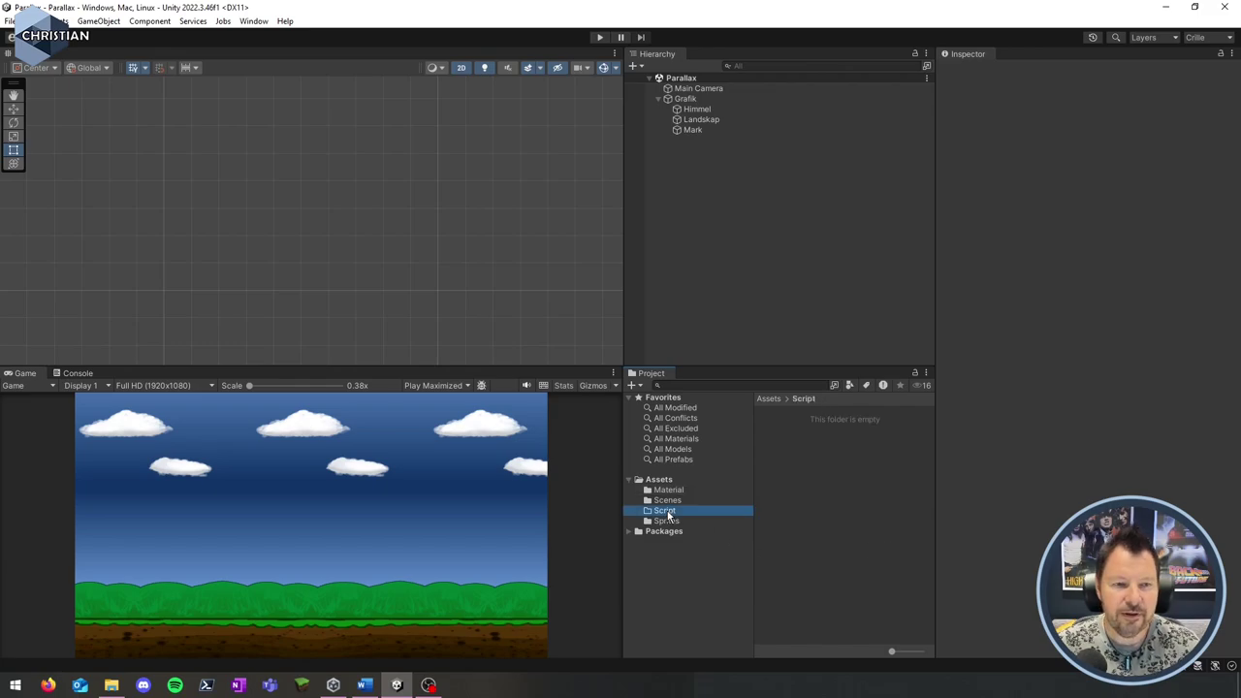